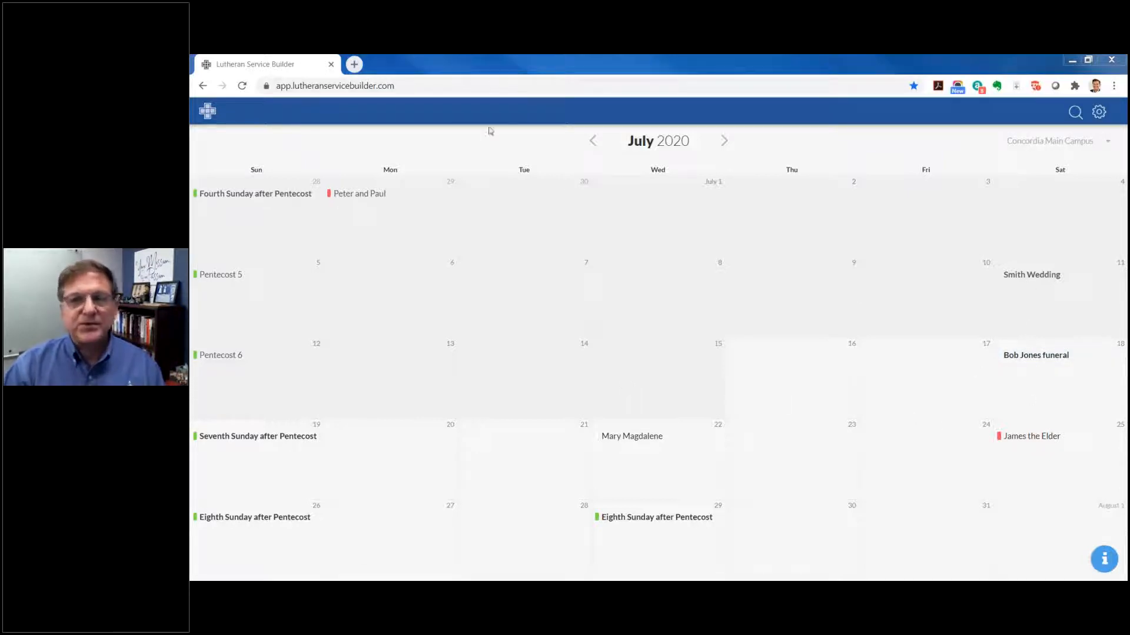
Browse the calendar back to May 2020 and forward to September 2020, and return to August 2020.
{"action": "left_click", "coordinate": [594, 142]}
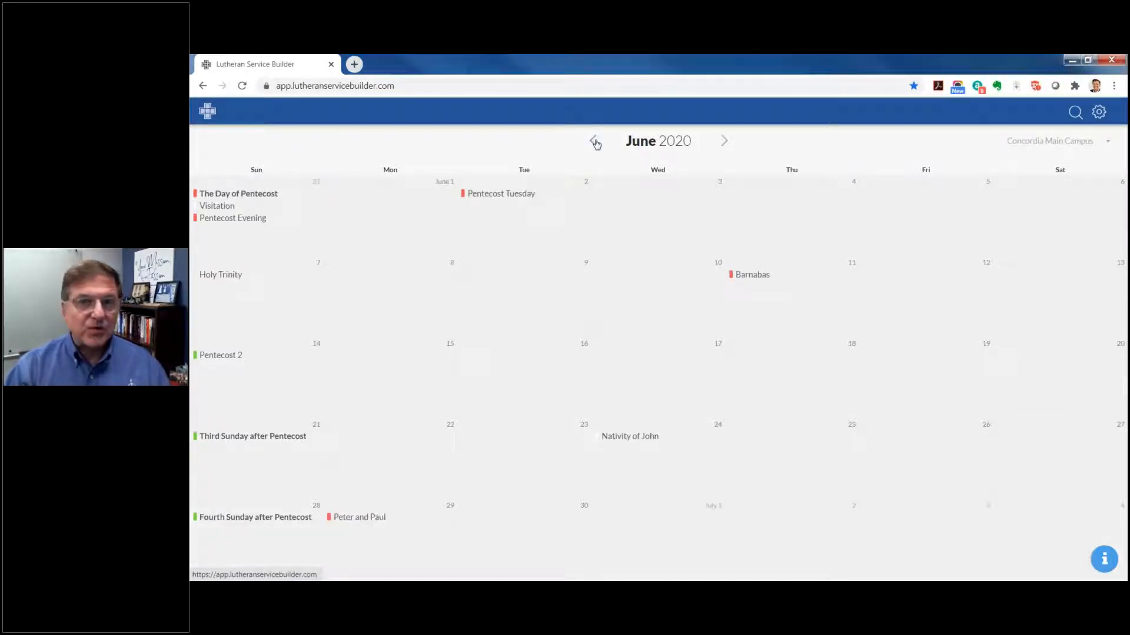
{"action": "left_click", "coordinate": [594, 142]}
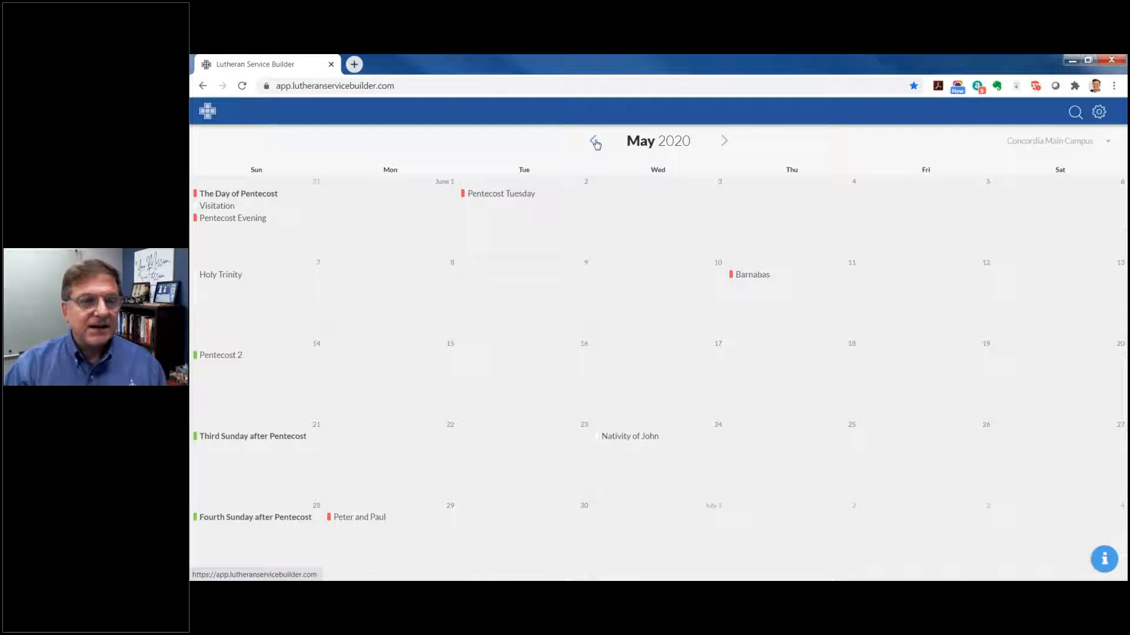
{"action": "left_click", "coordinate": [724, 141]}
{"action": "left_click", "coordinate": [725, 140]}
{"action": "left_click", "coordinate": [724, 140]}
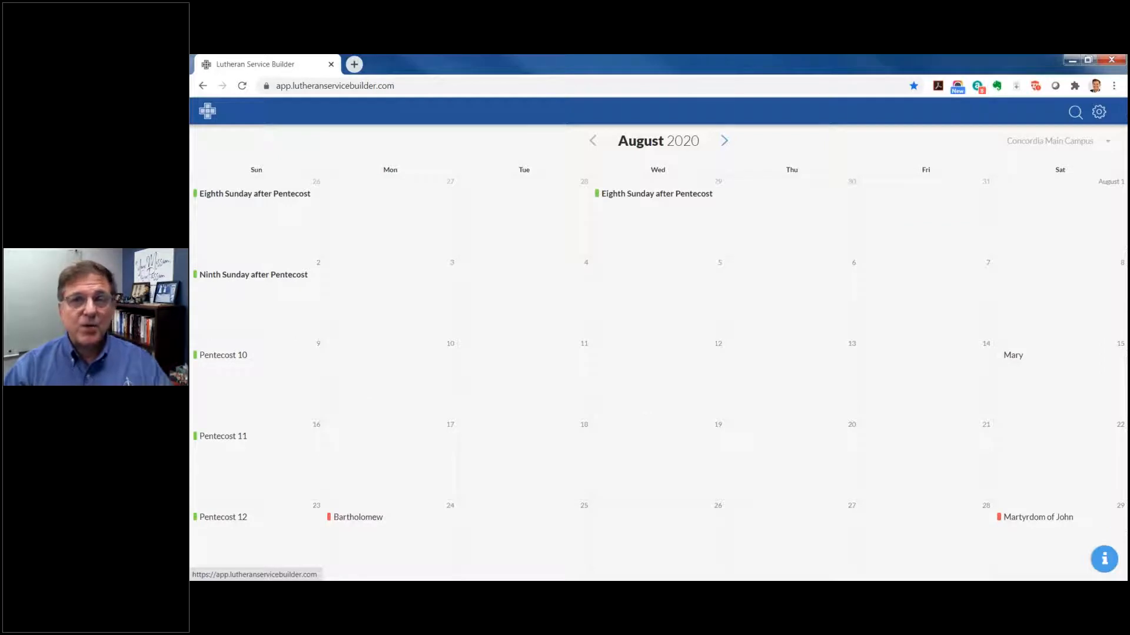
{"action": "left_click", "coordinate": [724, 141]}
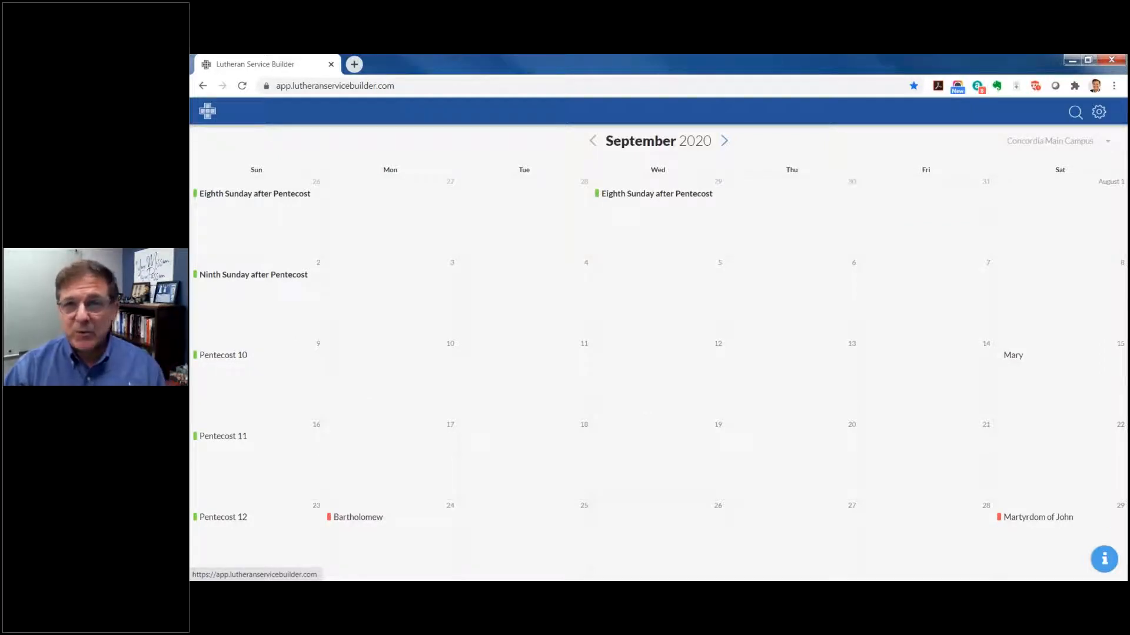
{"action": "left_click", "coordinate": [593, 141]}
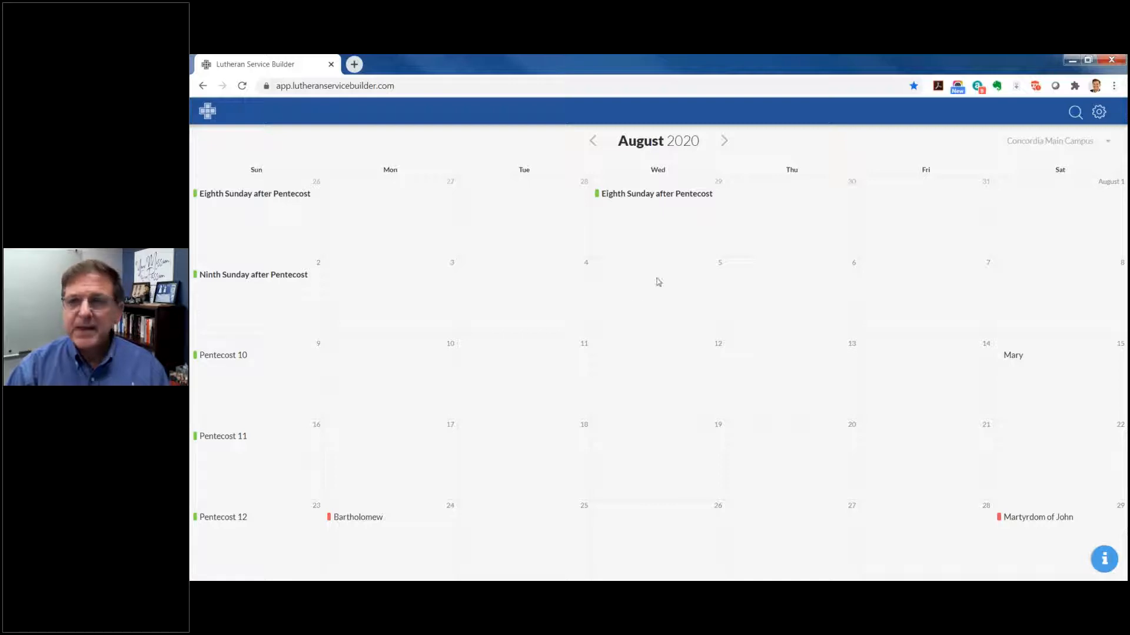
View the search page's query examples and filter options, and return to the calendar.
{"action": "left_click", "coordinate": [1075, 114]}
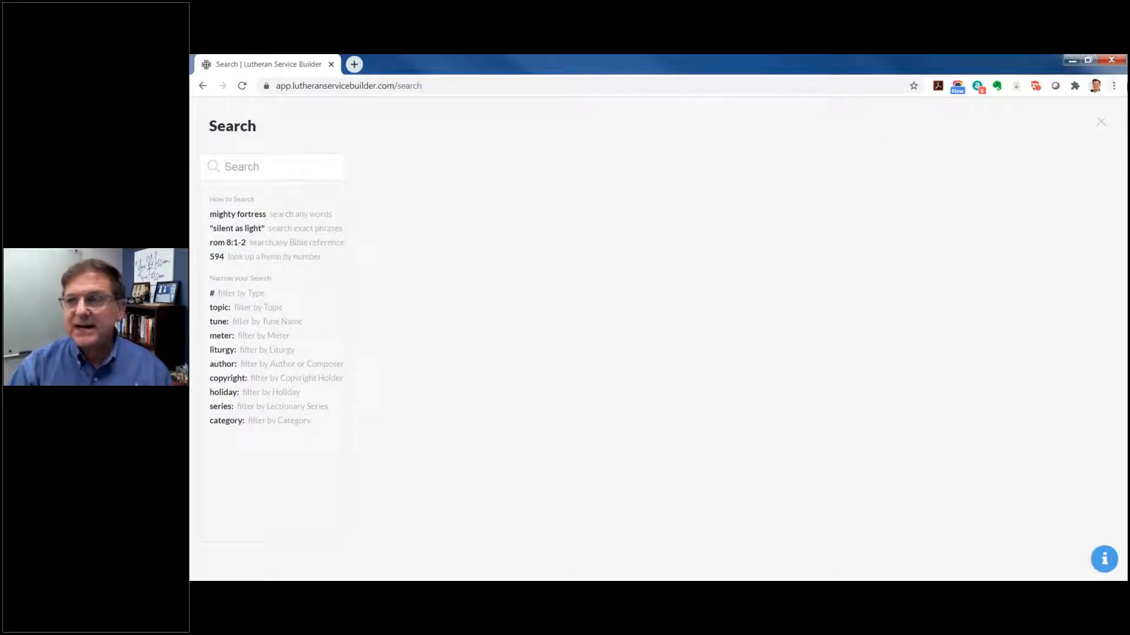
{"action": "left_click", "coordinate": [1098, 126]}
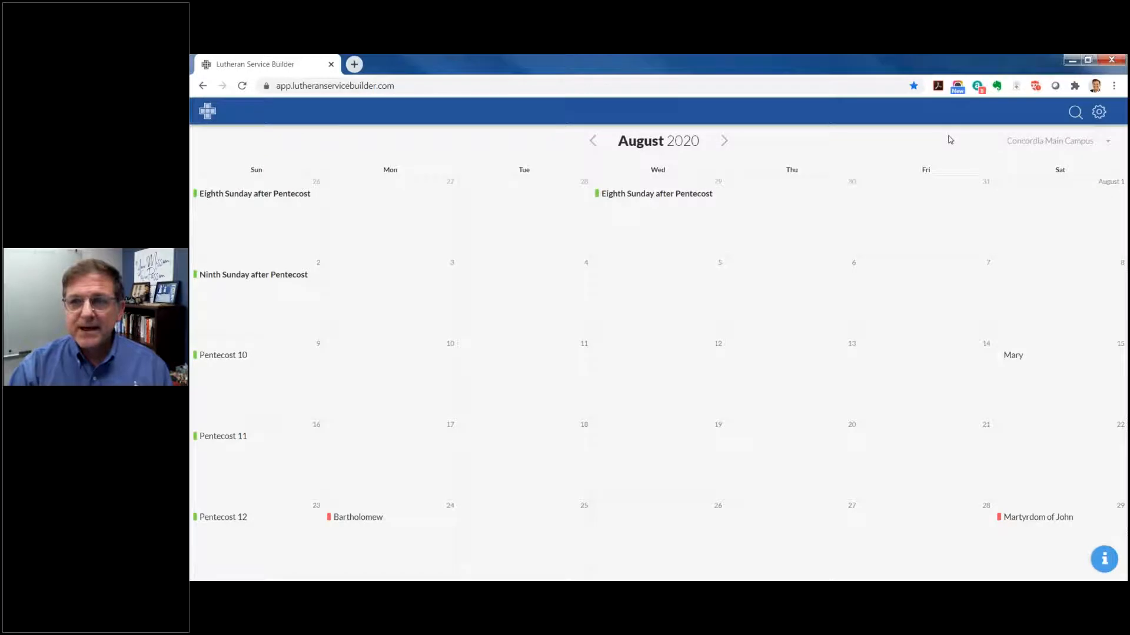
Review the account settings for locations, users, invitations, licenses and content subscriptions, and return to the calendar.
{"action": "left_click", "coordinate": [1105, 119]}
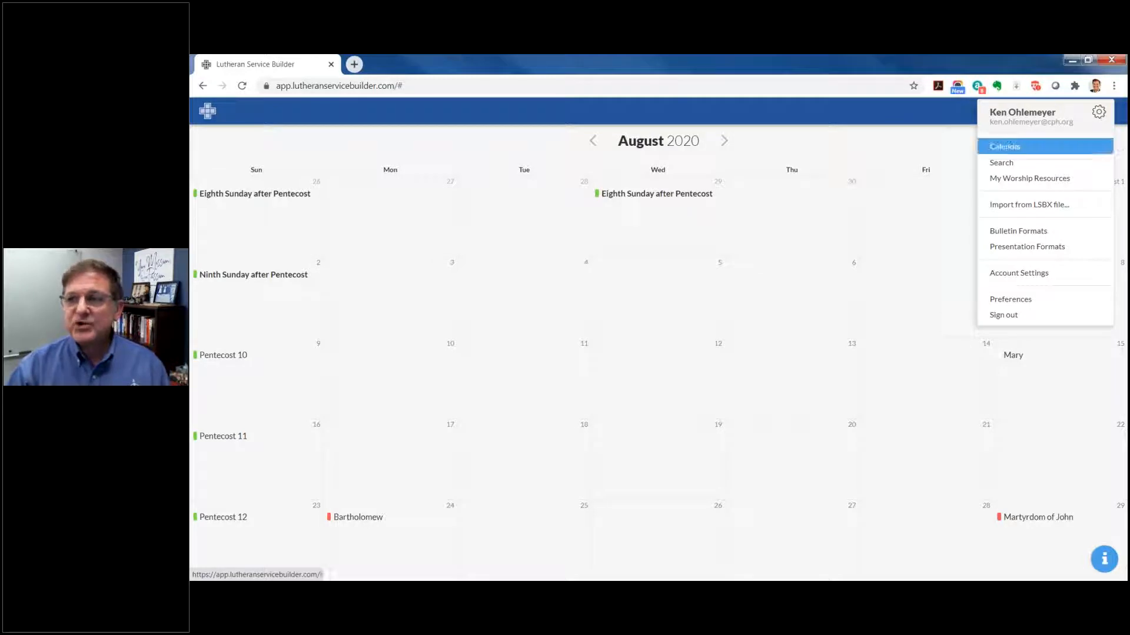
{"action": "mouse_move", "coordinate": [1029, 183]}
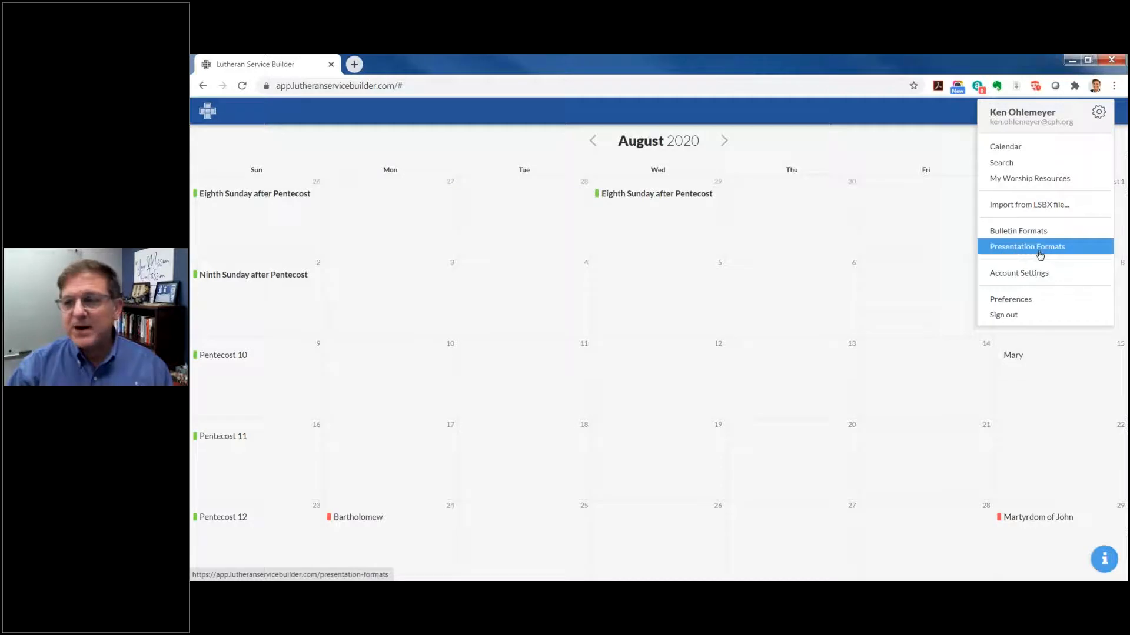
{"action": "left_click", "coordinate": [1011, 275]}
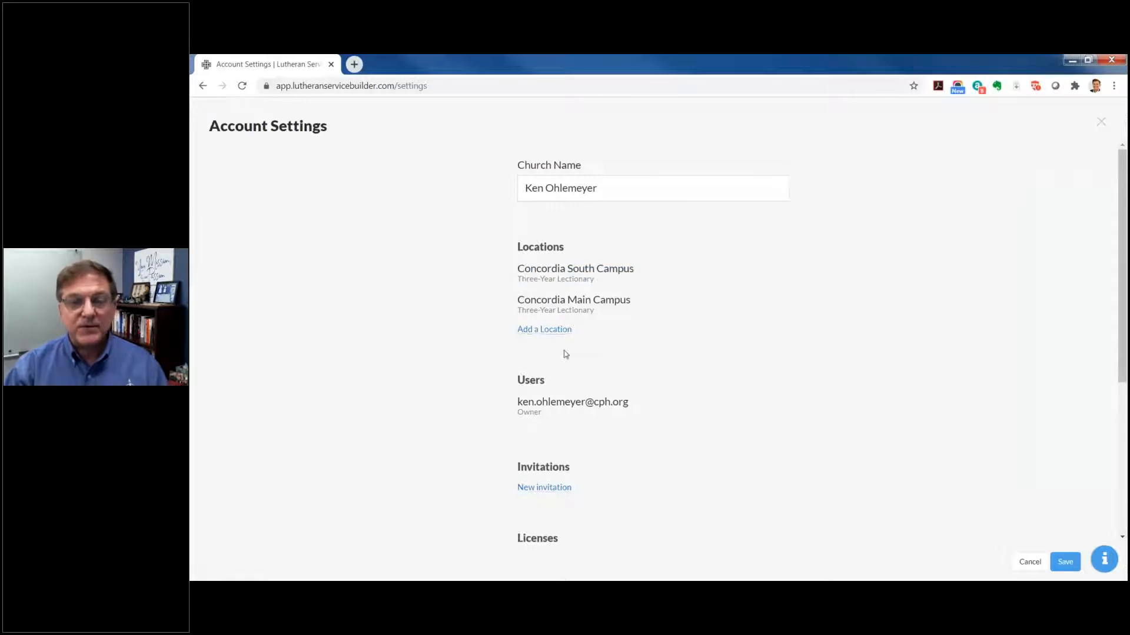
{"action": "scroll", "coordinate": [565, 355], "scroll_direction": "down", "scroll_amount": 3}
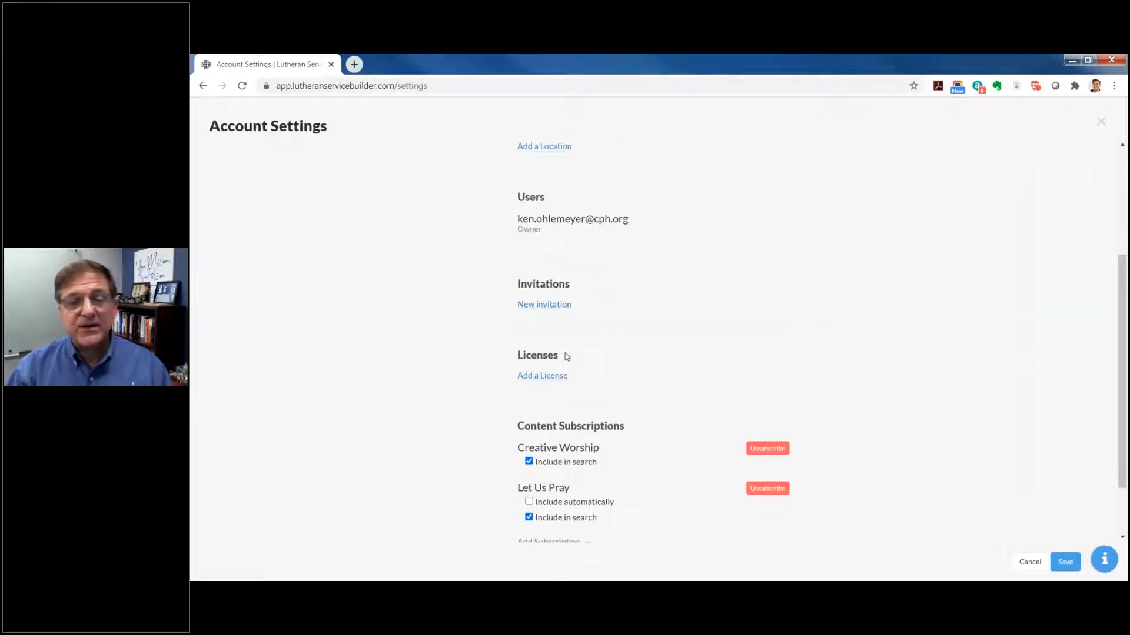
{"action": "scroll", "coordinate": [566, 355], "scroll_direction": "down", "scroll_amount": 1}
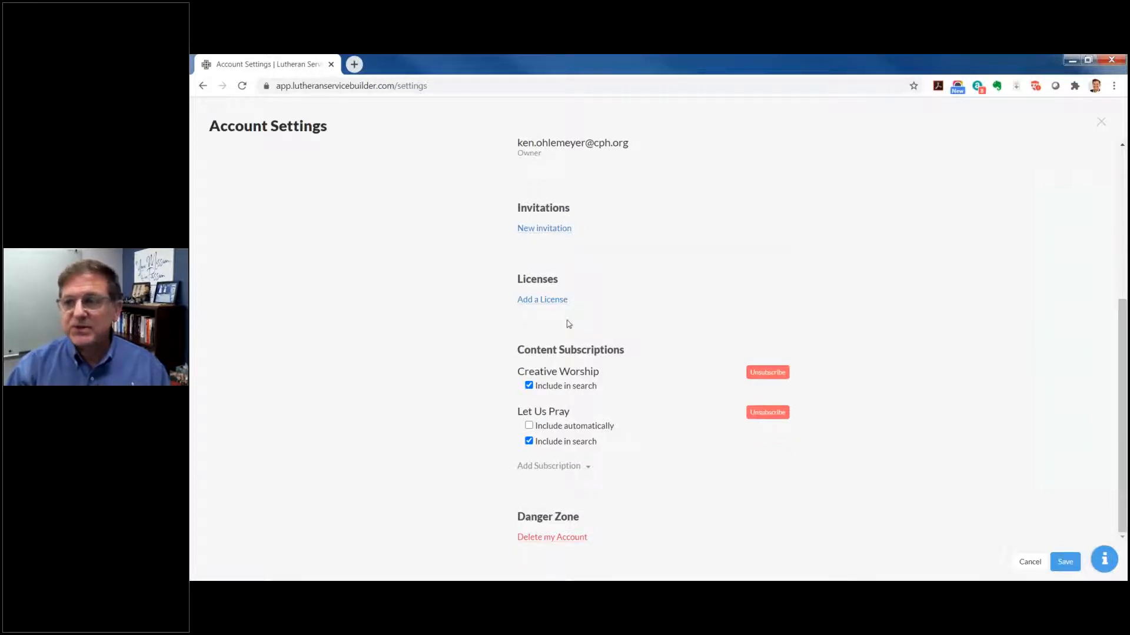
{"action": "scroll", "coordinate": [568, 324], "scroll_direction": "up", "scroll_amount": 5}
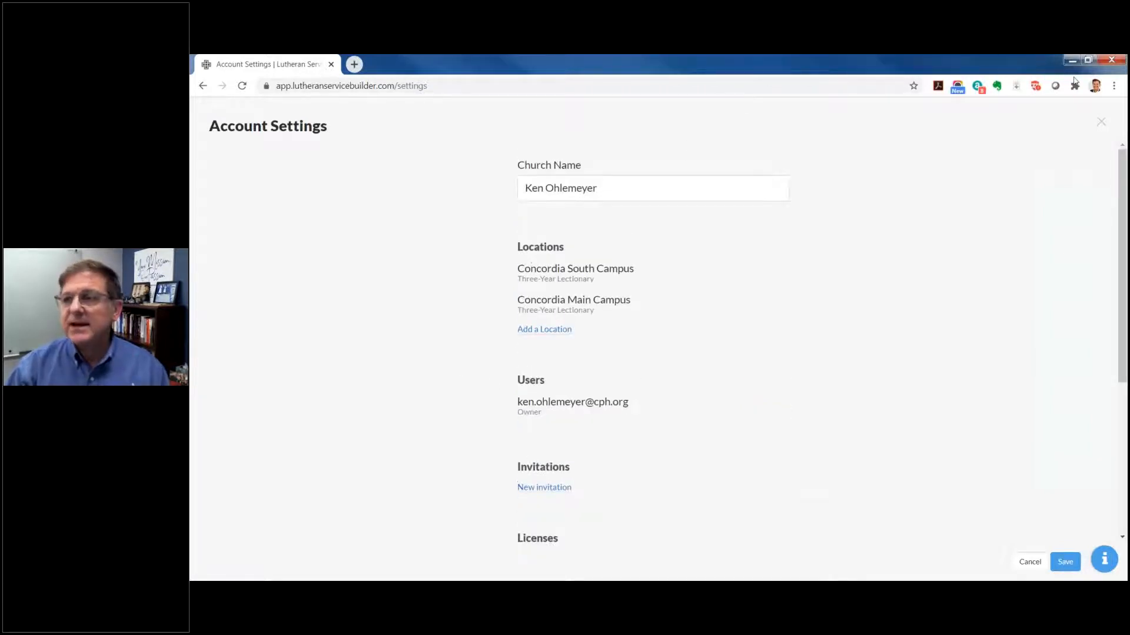
{"action": "left_click", "coordinate": [1101, 124]}
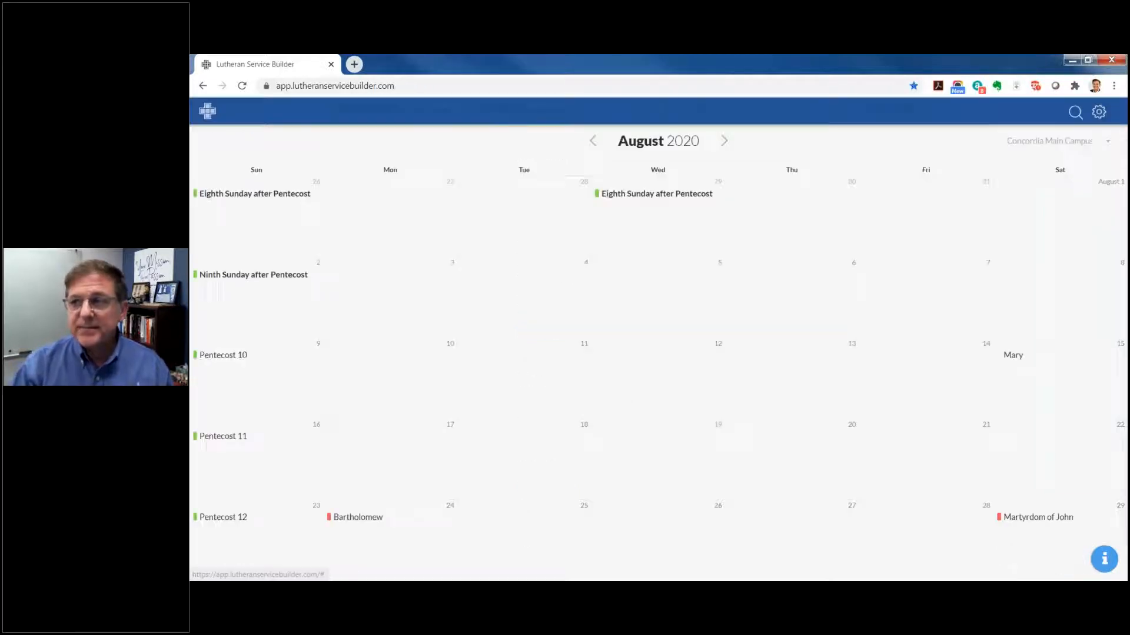
Open the Default bulletin format and look over the sections available for styling.
{"action": "left_click", "coordinate": [1098, 113]}
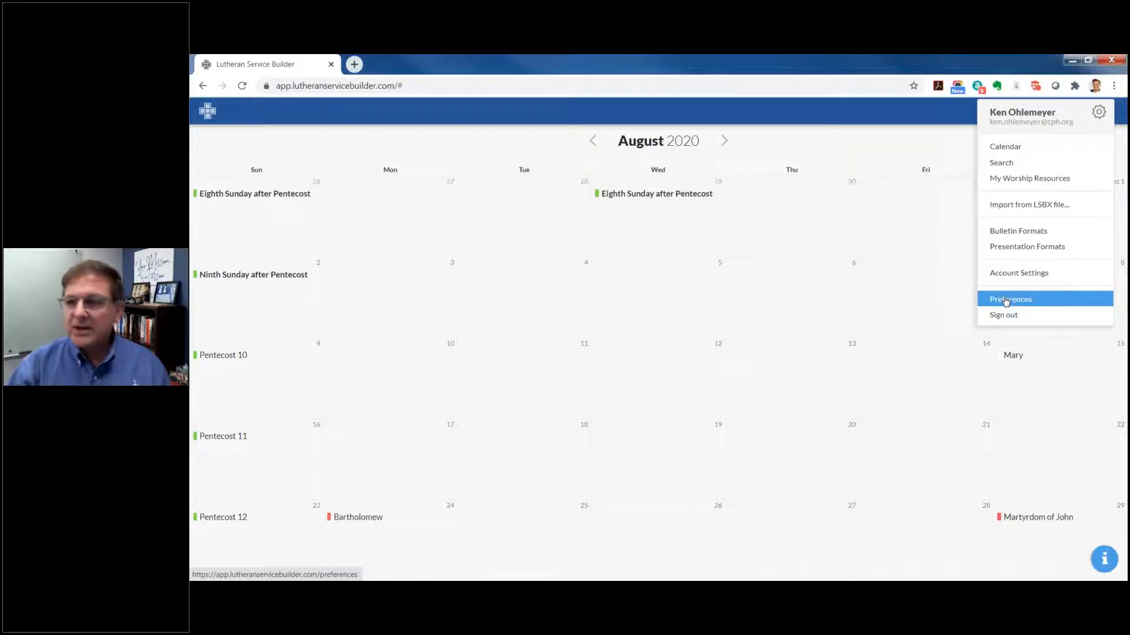
{"action": "left_click", "coordinate": [1022, 232]}
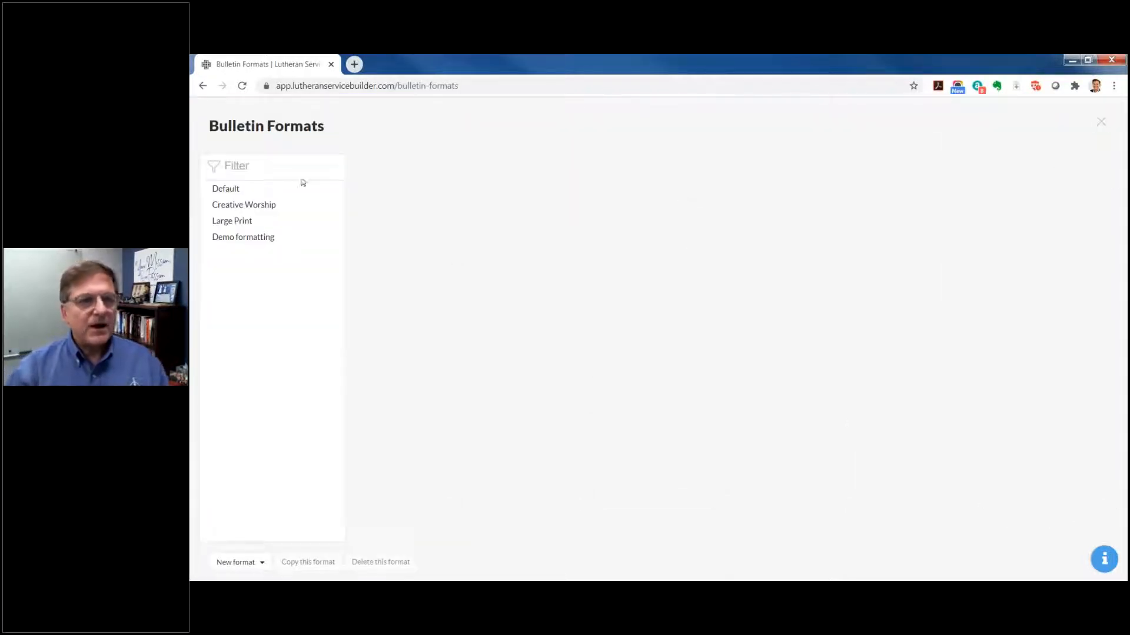
{"action": "left_click", "coordinate": [227, 194]}
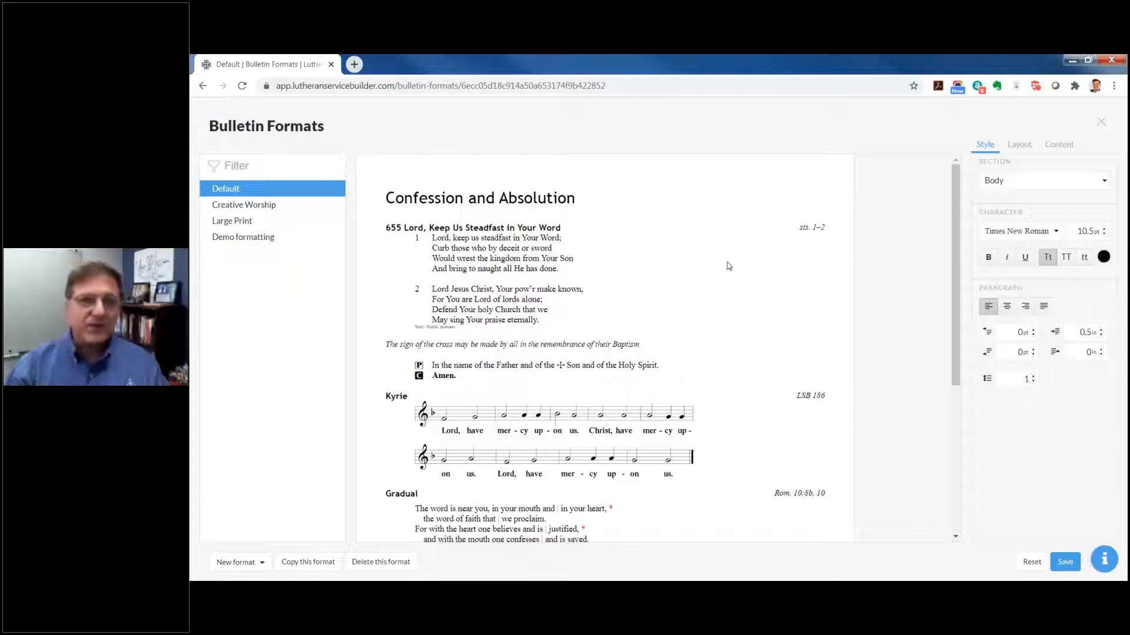
{"action": "left_click", "coordinate": [1006, 183]}
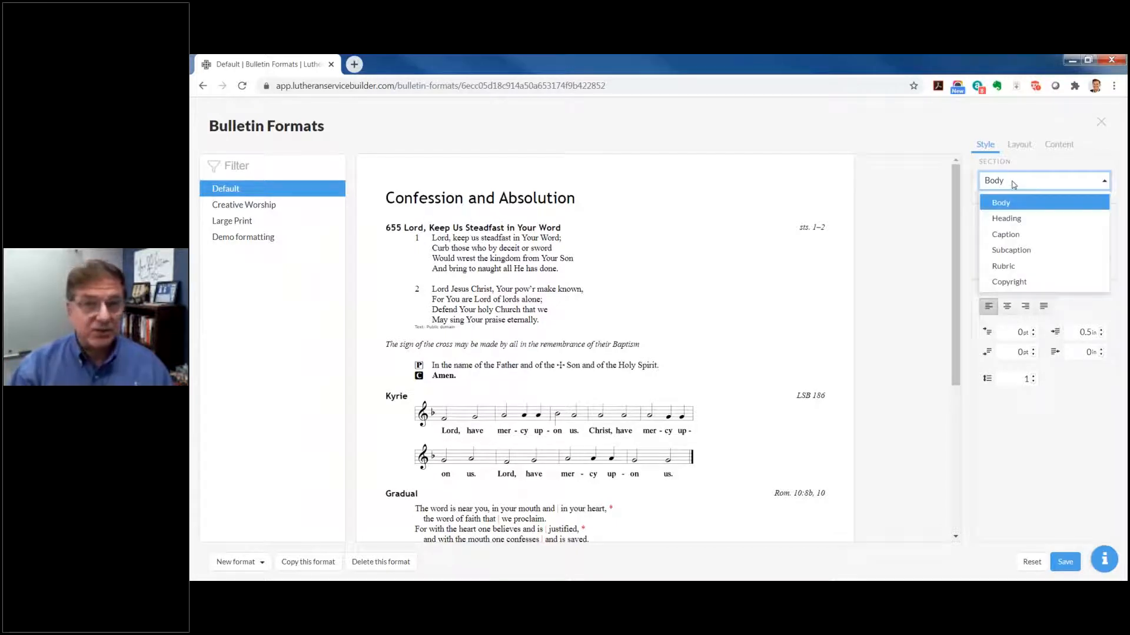
{"action": "left_click", "coordinate": [1037, 163]}
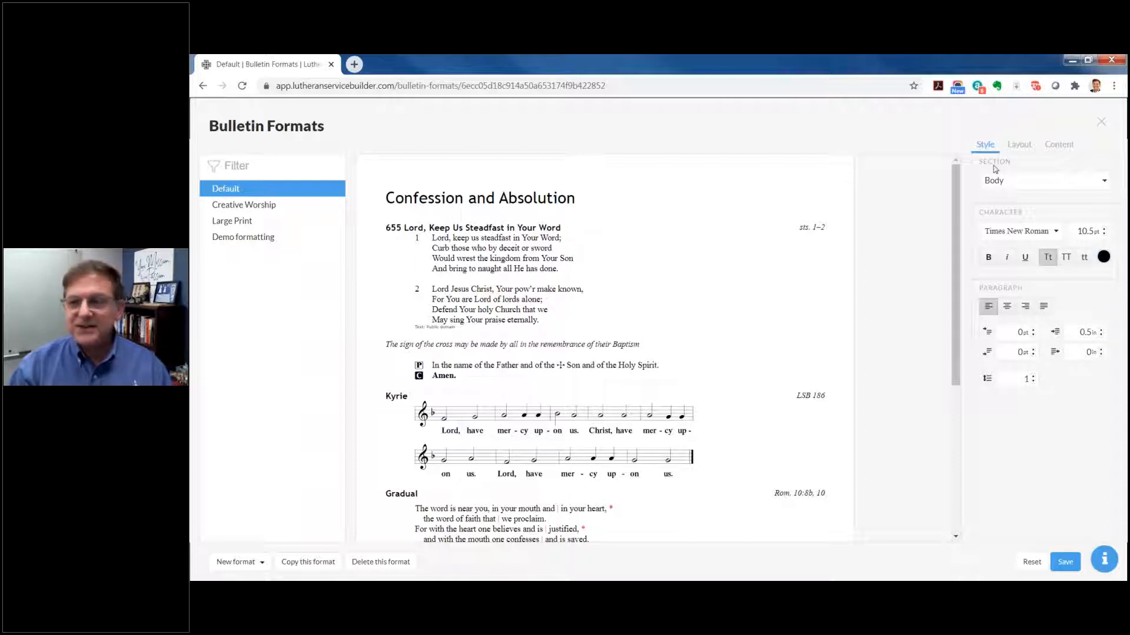
Review the Default format's layout settings and the available page sizes, keeping Letter (8.5" x 11").
{"action": "left_click", "coordinate": [1024, 151]}
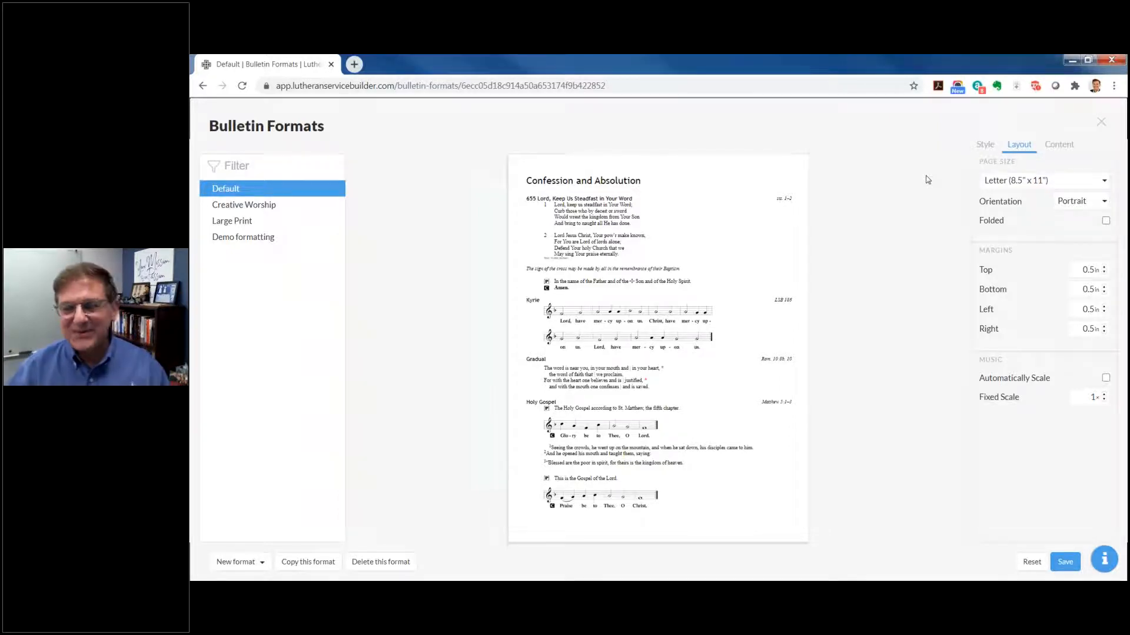
{"action": "left_click", "coordinate": [1037, 185]}
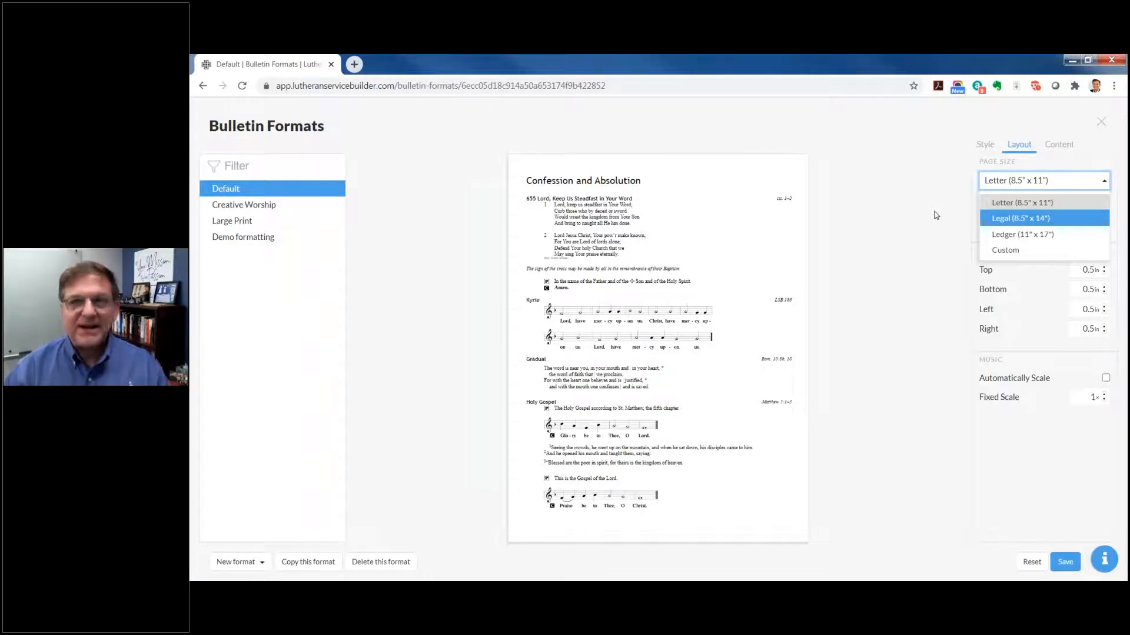
{"action": "left_click", "coordinate": [955, 159]}
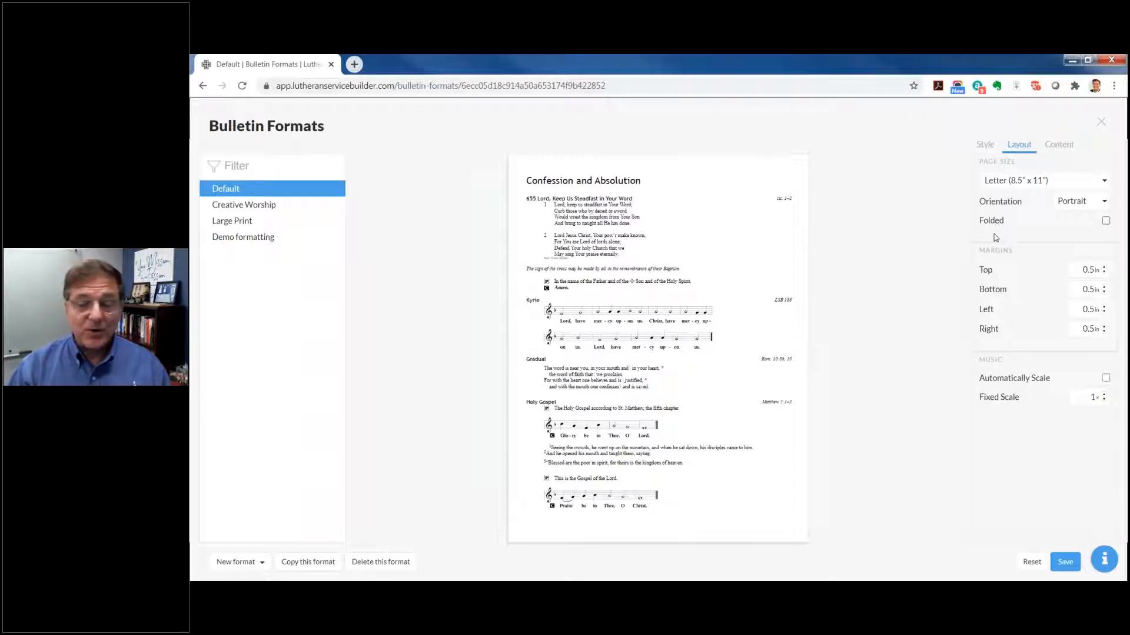
Preview the Default format's hymns as music notation and restore them to text only.
{"action": "left_click", "coordinate": [1064, 146]}
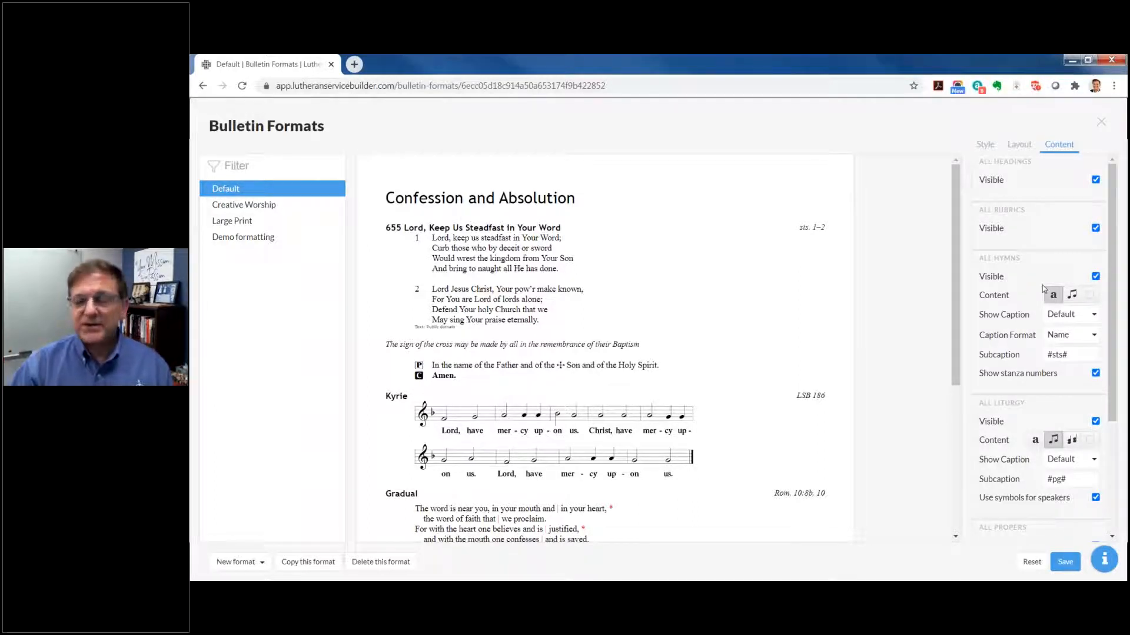
{"action": "left_click", "coordinate": [1073, 296]}
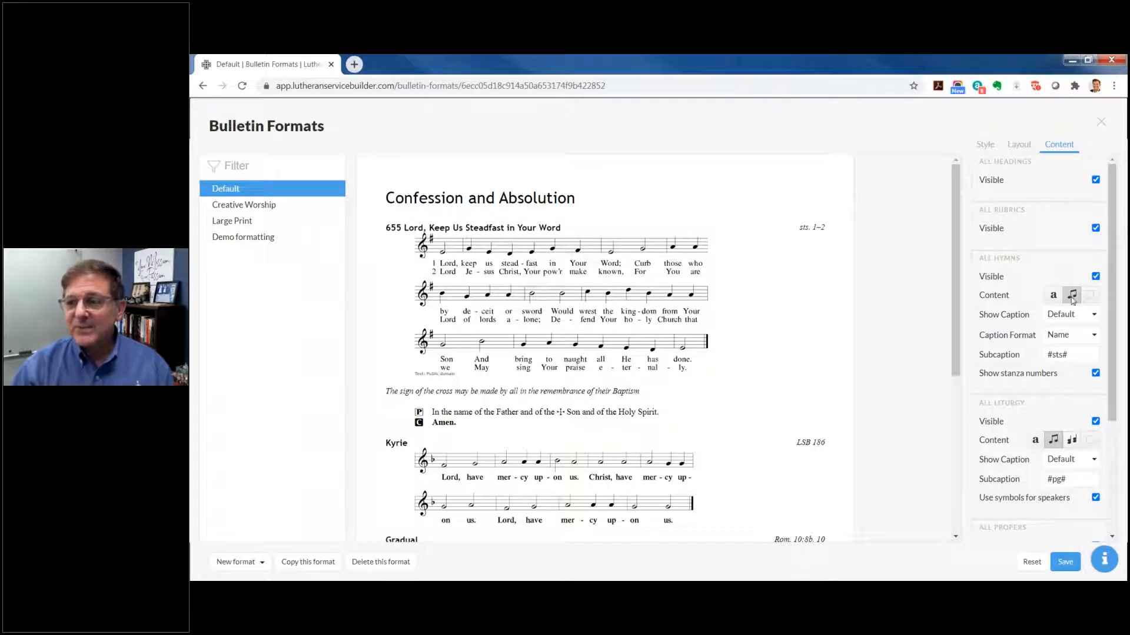
{"action": "left_click", "coordinate": [1052, 296]}
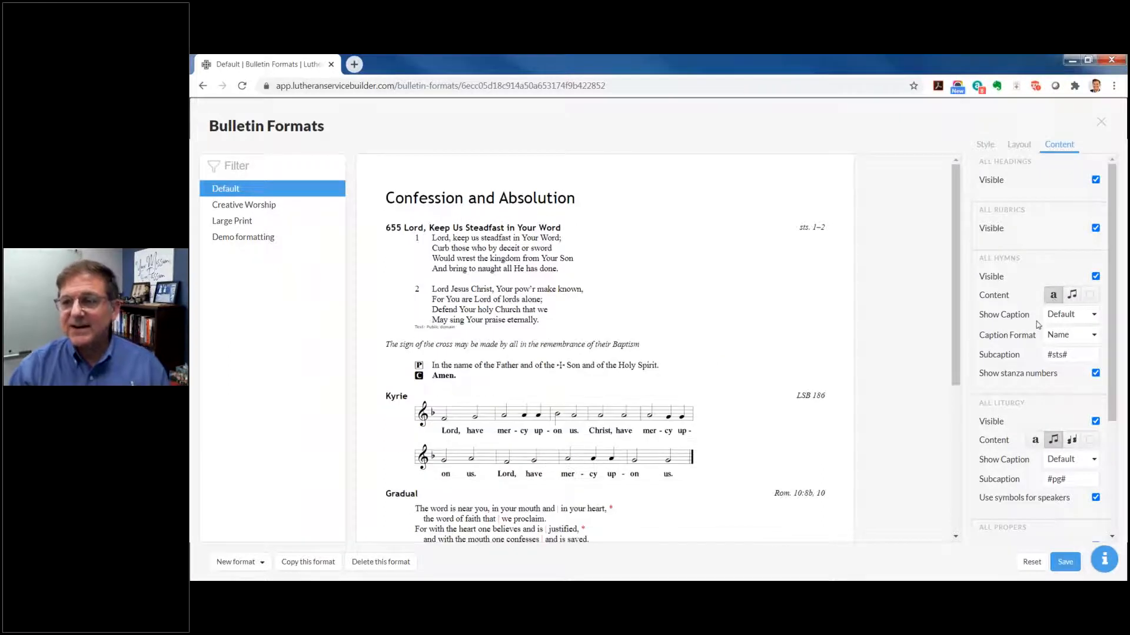
Examine the Default format's caption choices for hymns and its content options for liturgy and propers.
{"action": "left_click", "coordinate": [1057, 320]}
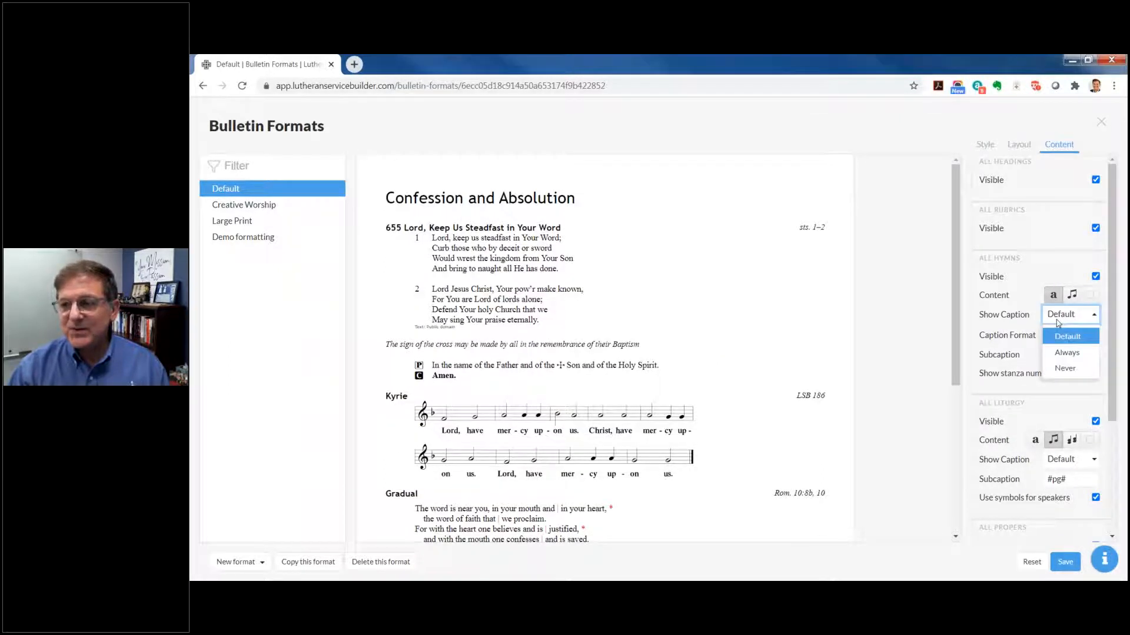
{"action": "left_click", "coordinate": [992, 333]}
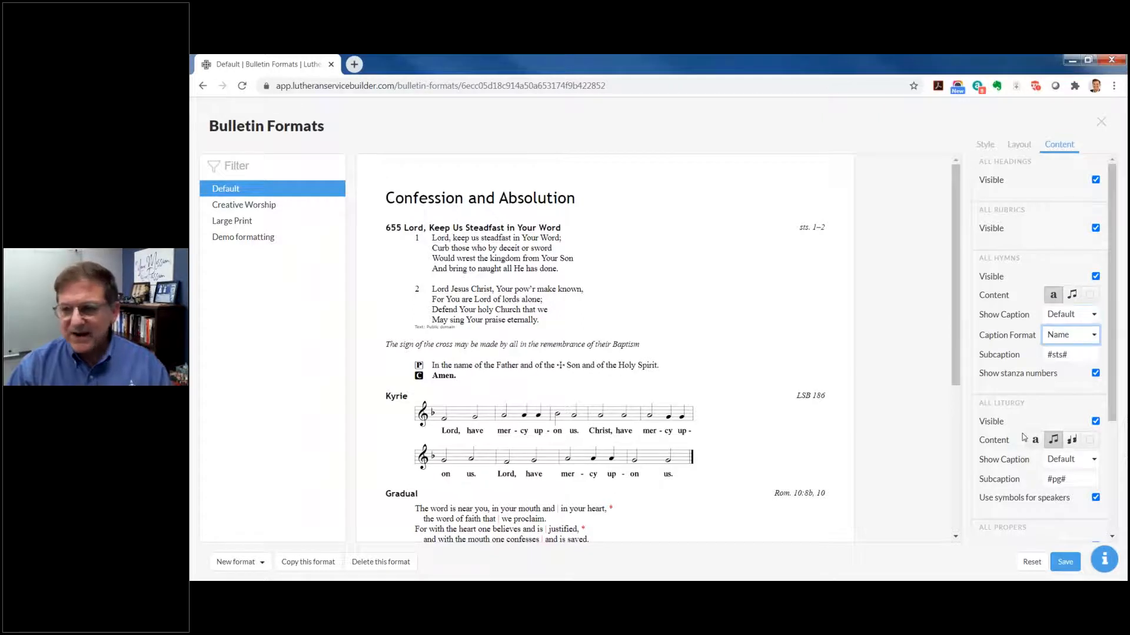
{"action": "scroll", "coordinate": [1024, 436], "scroll_direction": "down", "scroll_amount": 1}
{"action": "scroll", "coordinate": [1024, 436], "scroll_direction": "down", "scroll_amount": 1}
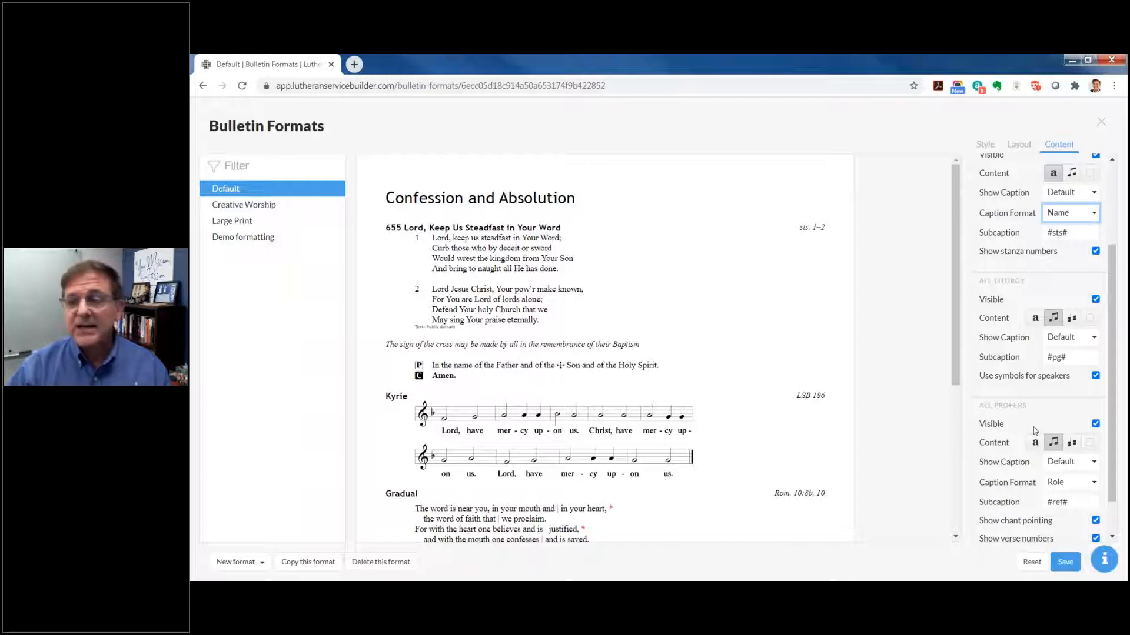
{"action": "scroll", "coordinate": [1035, 430], "scroll_direction": "up", "scroll_amount": 1}
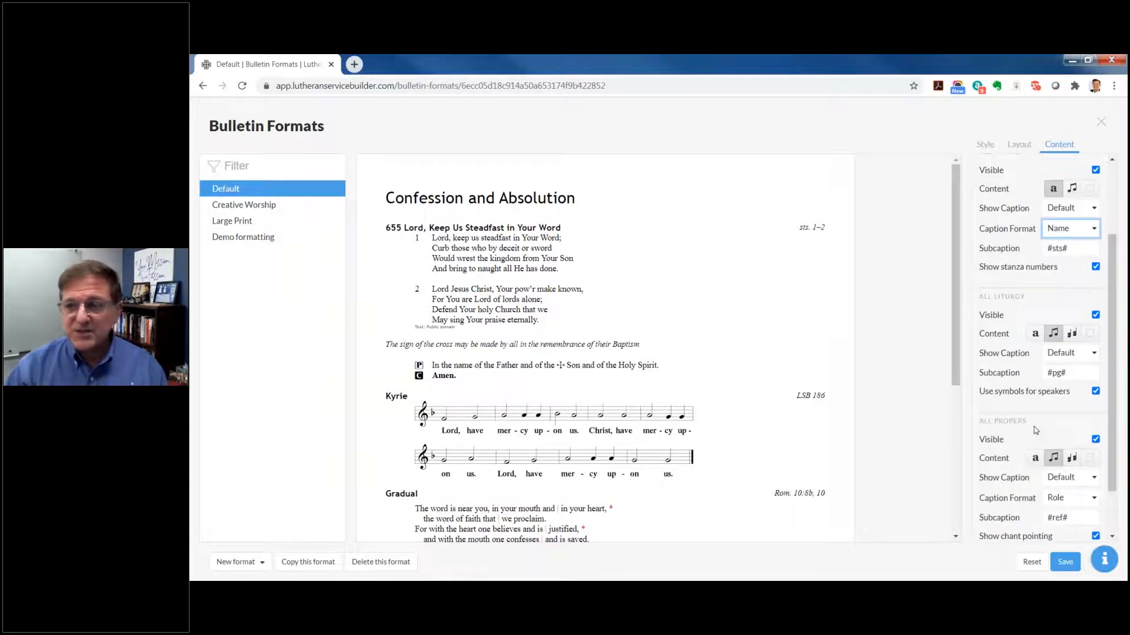
{"action": "scroll", "coordinate": [1035, 430], "scroll_direction": "down", "scroll_amount": 1}
{"action": "scroll", "coordinate": [1035, 430], "scroll_direction": "up", "scroll_amount": 3}
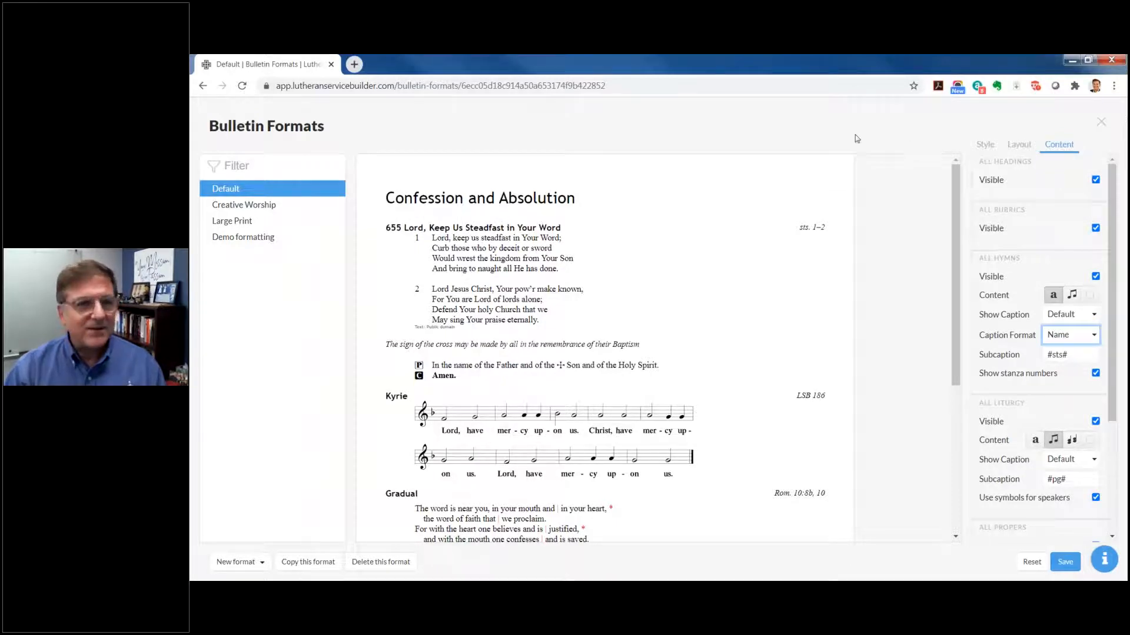
Open the Creative Worship bulletin format and view its style settings.
{"action": "left_click", "coordinate": [248, 187]}
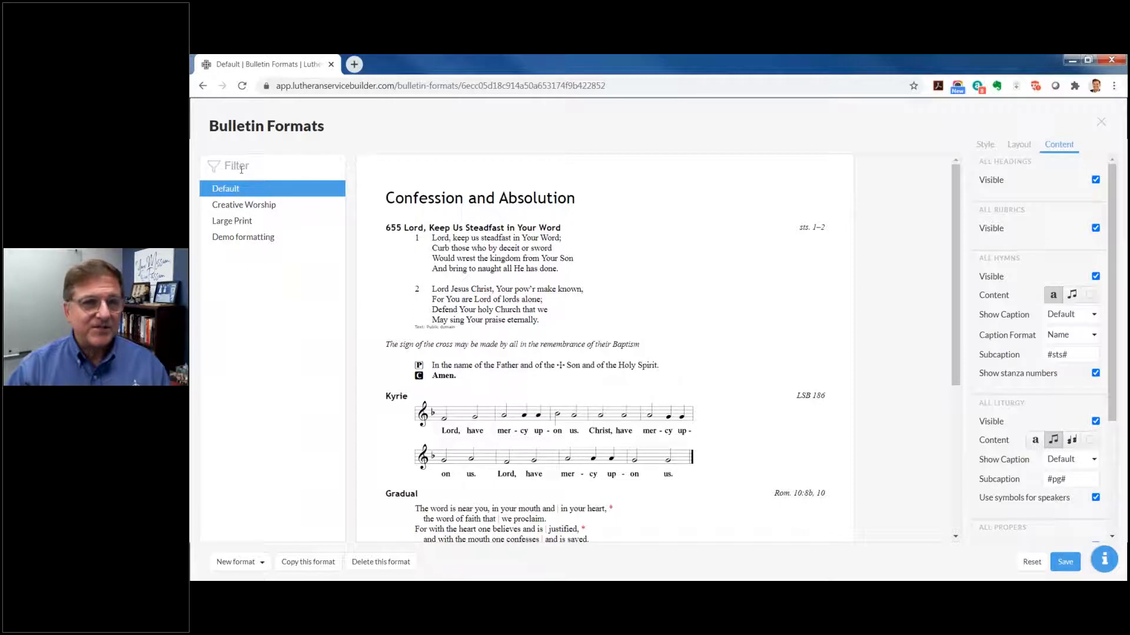
{"action": "left_click", "coordinate": [242, 207]}
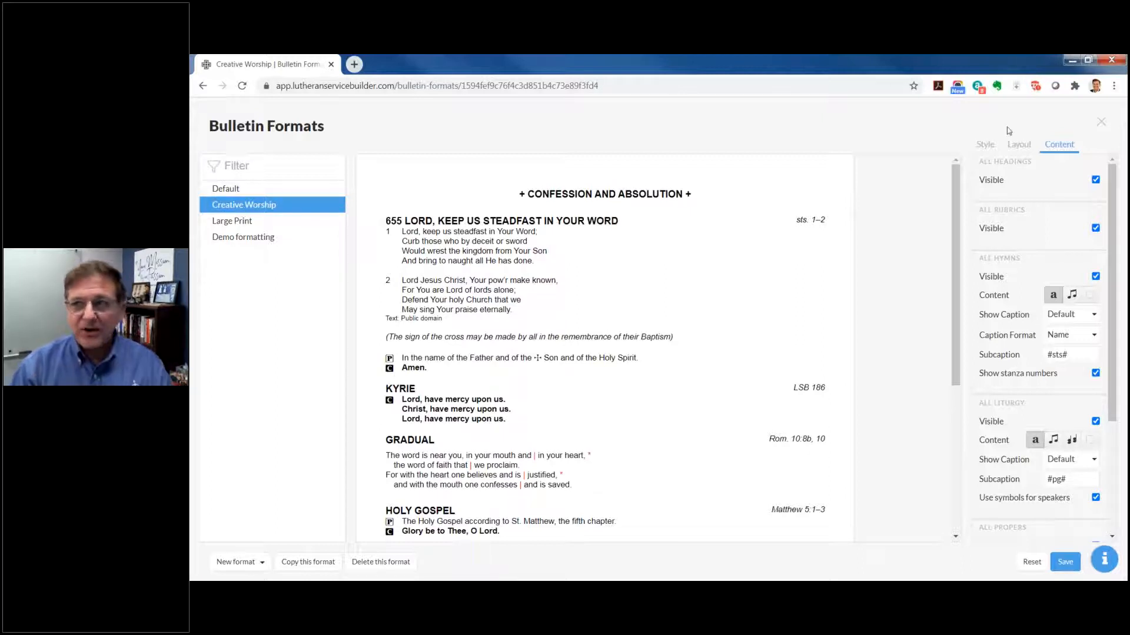
{"action": "left_click", "coordinate": [978, 145]}
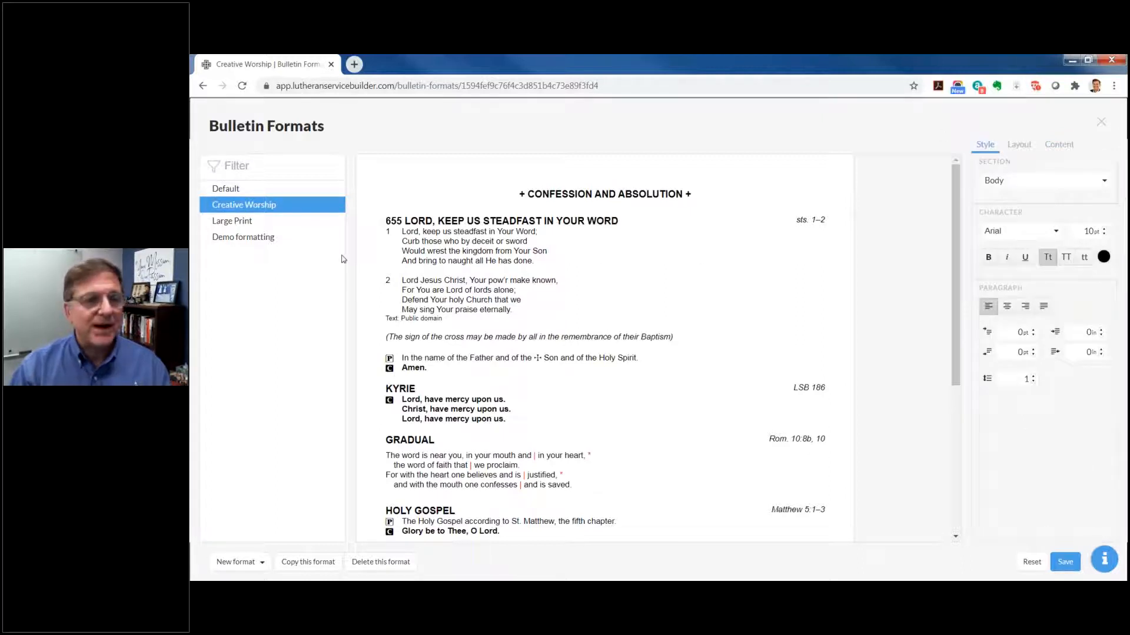
Review the Large Print and Demo formatting bulletin formats and the base choices for a new format, and close the bulletin formats.
{"action": "left_click", "coordinate": [241, 220]}
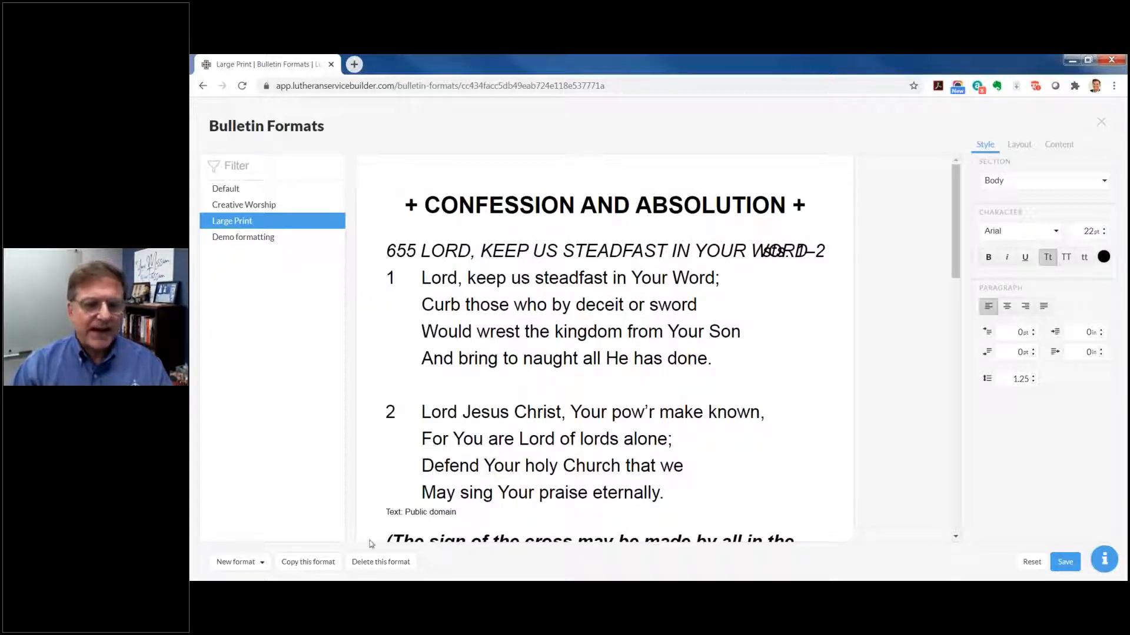
{"action": "left_click", "coordinate": [261, 562]}
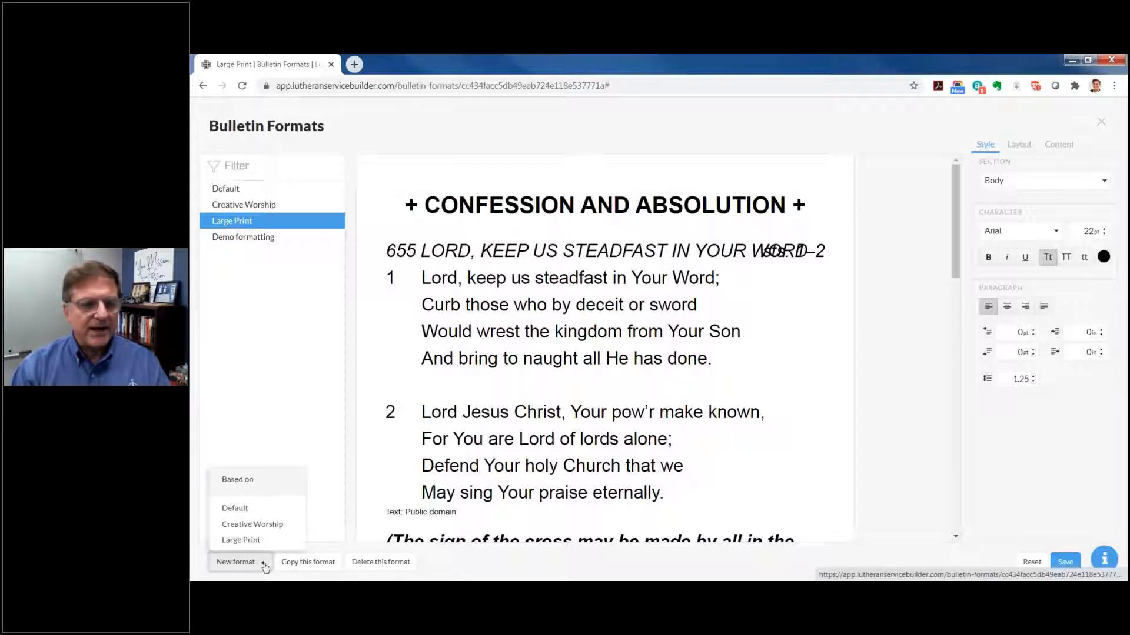
{"action": "left_click", "coordinate": [312, 532]}
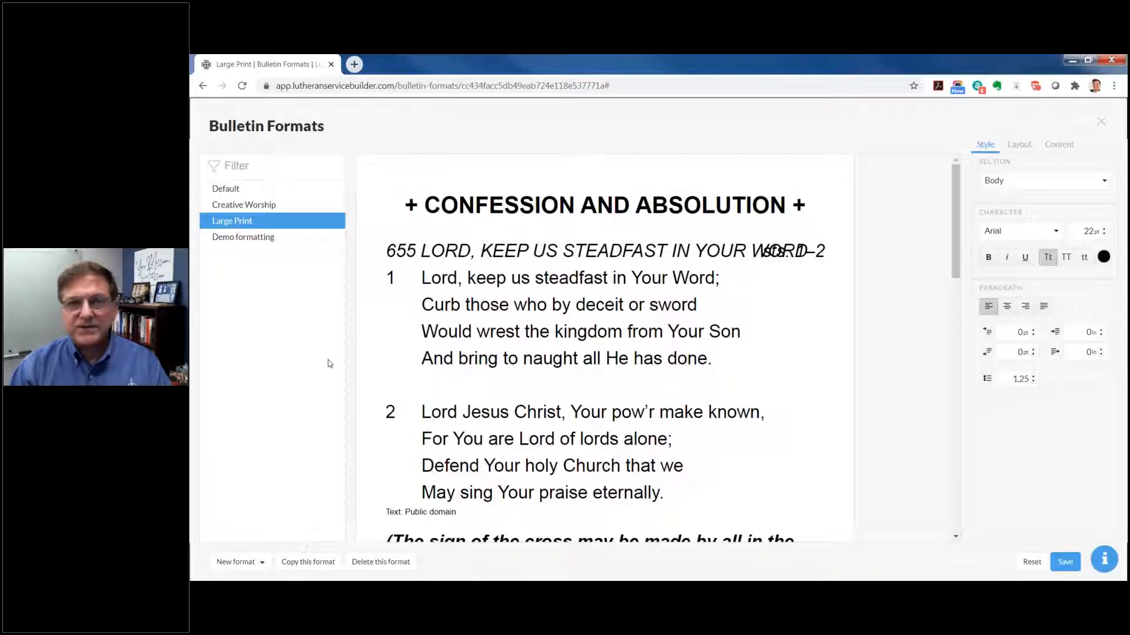
{"action": "left_click", "coordinate": [237, 241]}
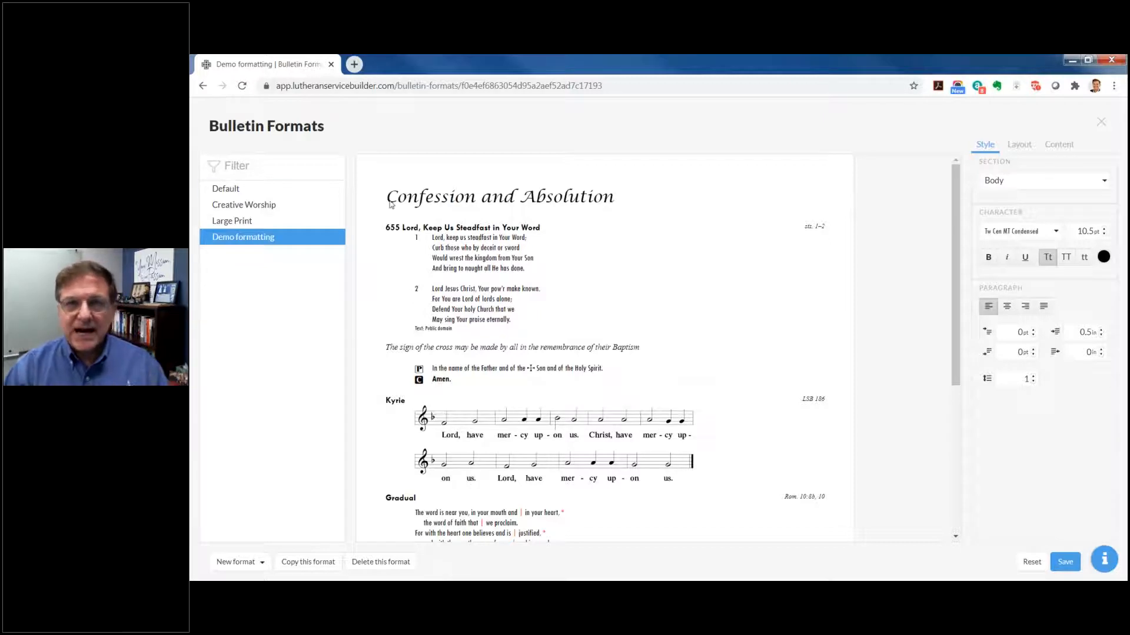
{"action": "left_click", "coordinate": [1101, 123]}
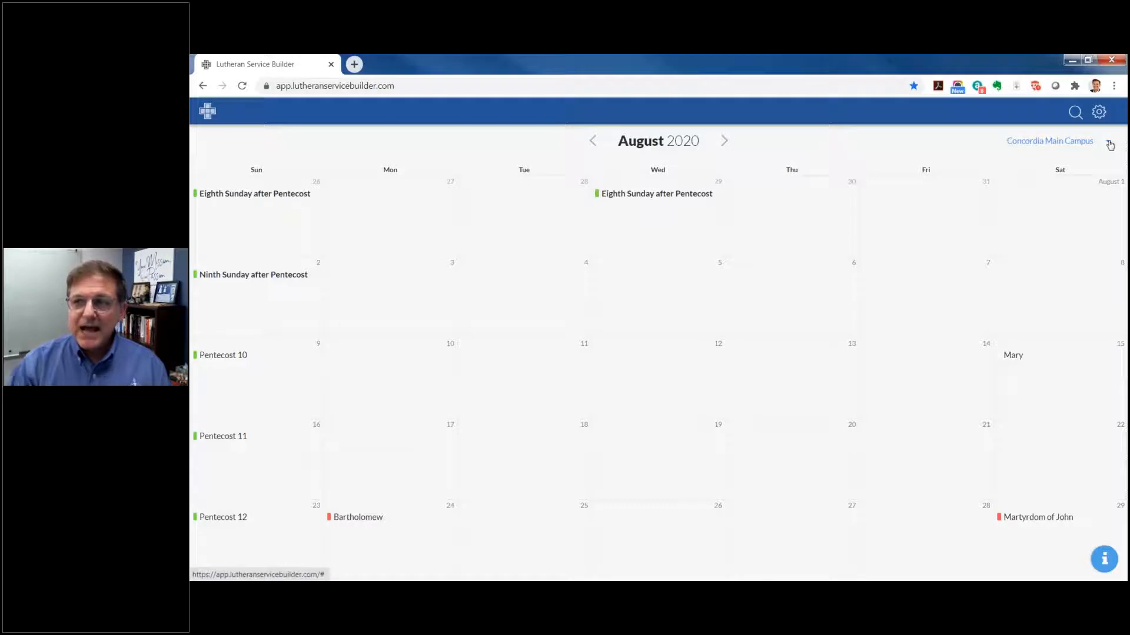
Check the calendar's location choices and browse its months from July to October 2020, ending on August 2020.
{"action": "left_click", "coordinate": [1110, 145]}
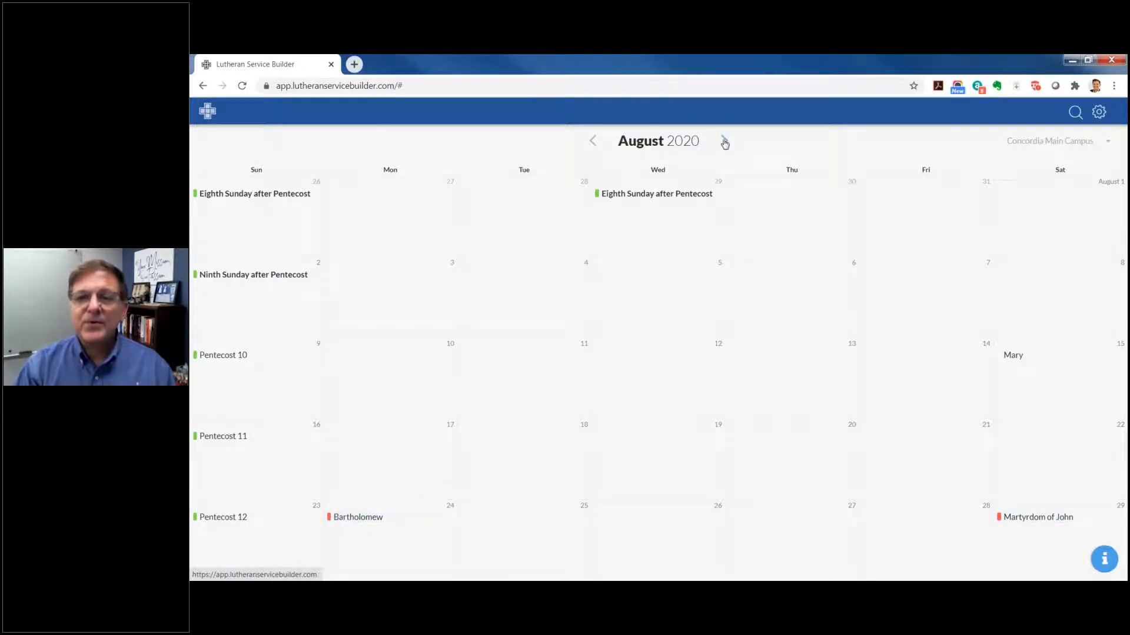
{"action": "left_click", "coordinate": [724, 142]}
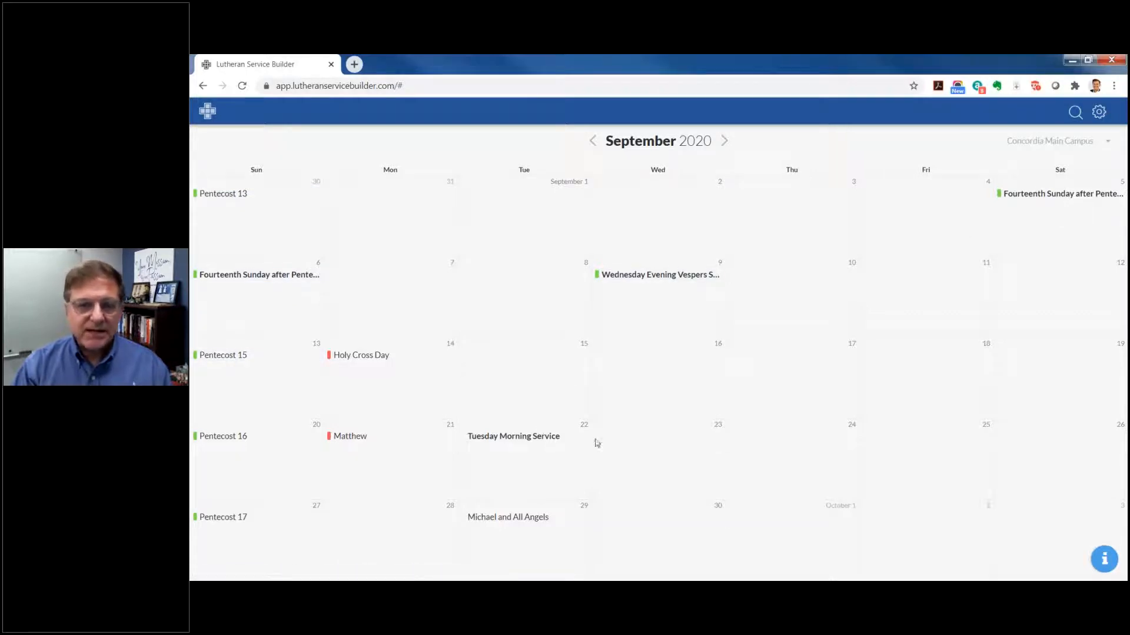
{"action": "left_click", "coordinate": [725, 141]}
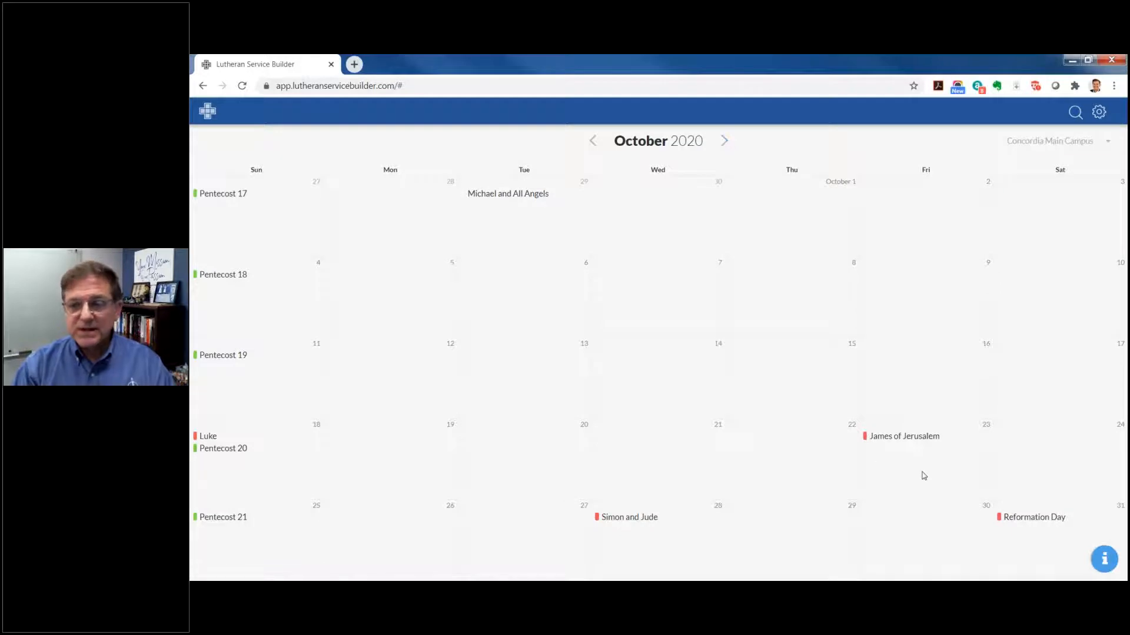
{"action": "left_click", "coordinate": [593, 141]}
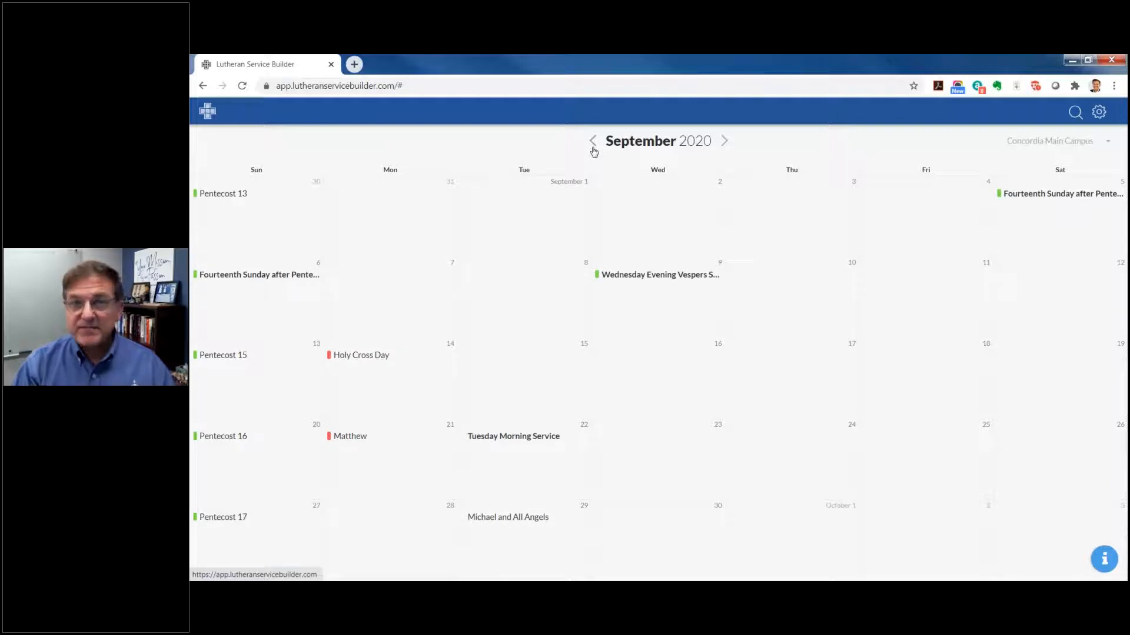
{"action": "left_click", "coordinate": [593, 149]}
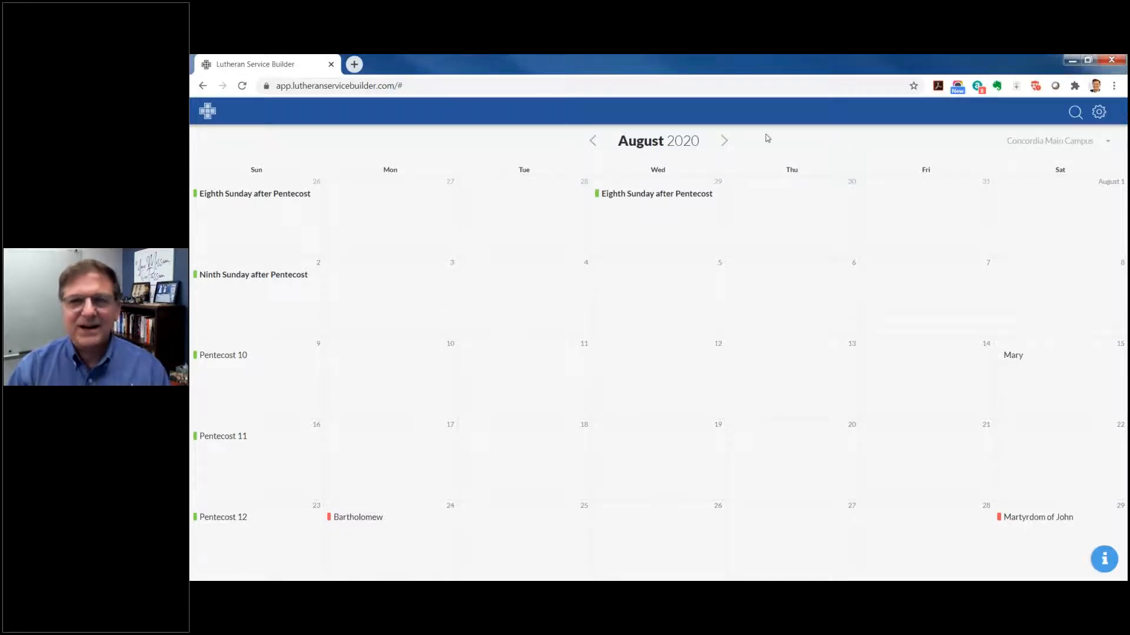
{"action": "left_click", "coordinate": [593, 141]}
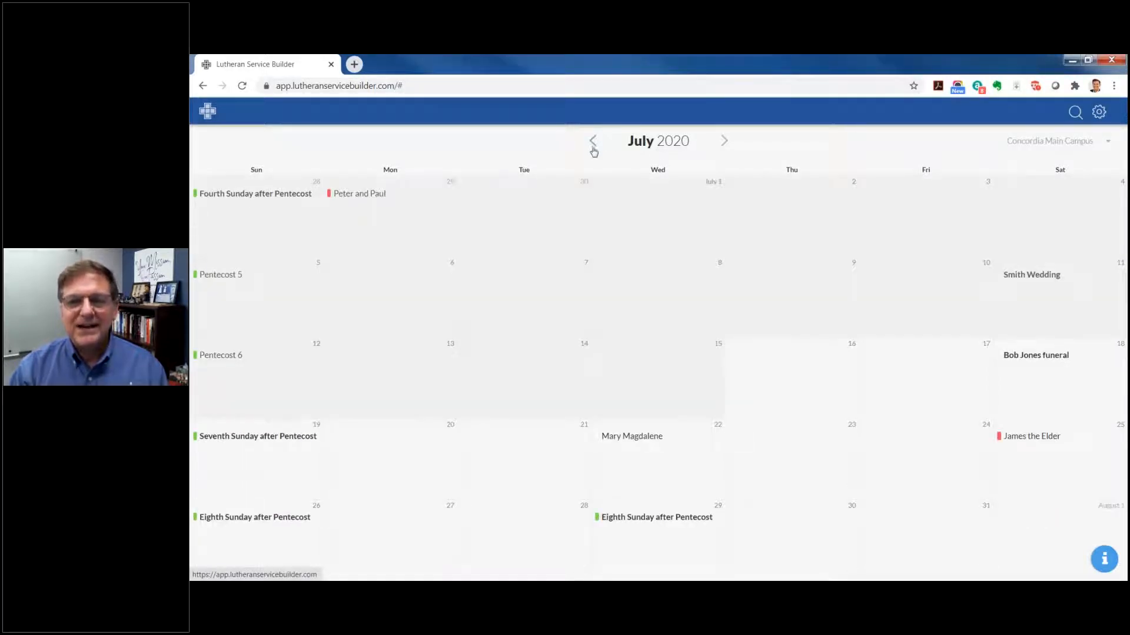
{"action": "left_click", "coordinate": [722, 143]}
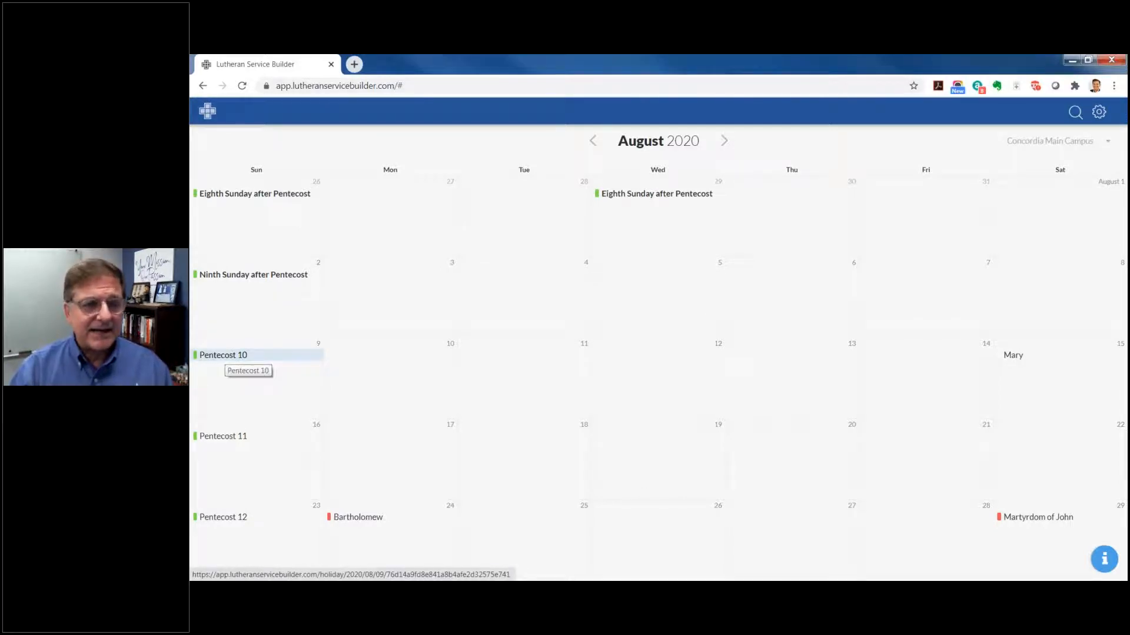
Read through the appointed readings and propers for Pentecost 10 on August 9, 2020, and return to the calendar.
{"action": "left_click", "coordinate": [235, 356]}
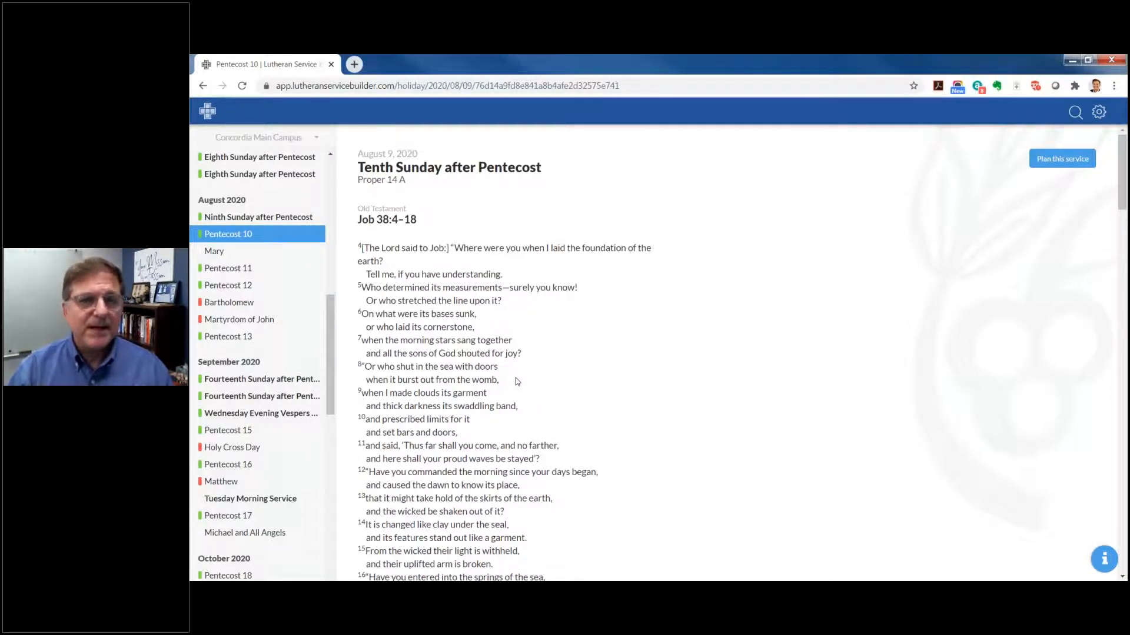
{"action": "scroll", "coordinate": [517, 381], "scroll_direction": "down", "scroll_amount": 1}
{"action": "scroll", "coordinate": [368, 179], "scroll_direction": "down", "scroll_amount": 6}
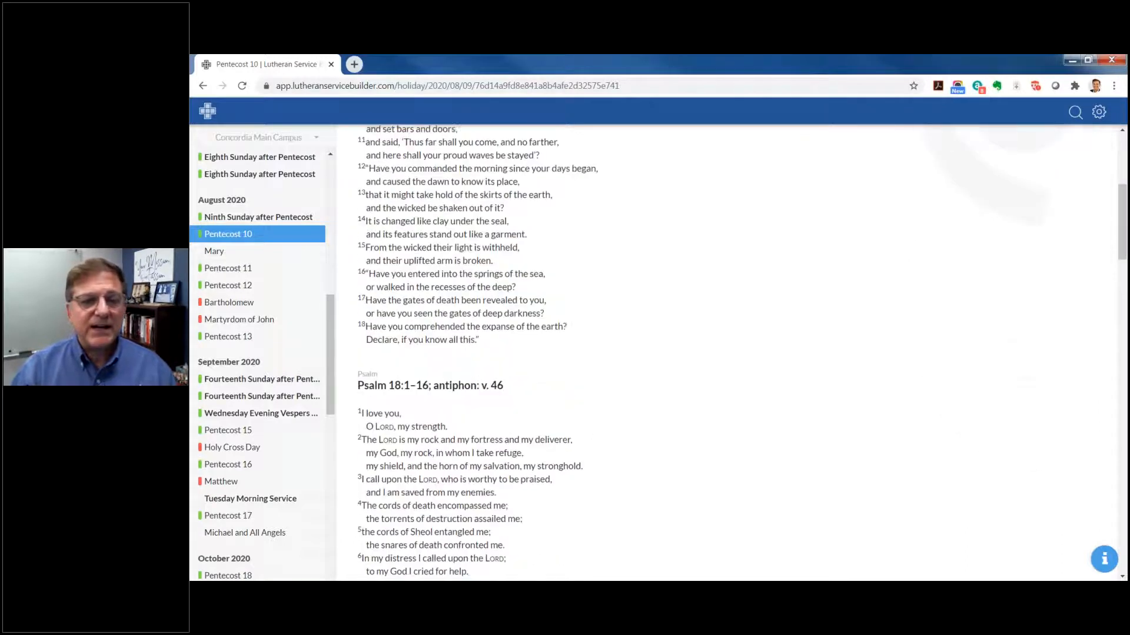
{"action": "scroll", "coordinate": [359, 225], "scroll_direction": "down", "scroll_amount": 5}
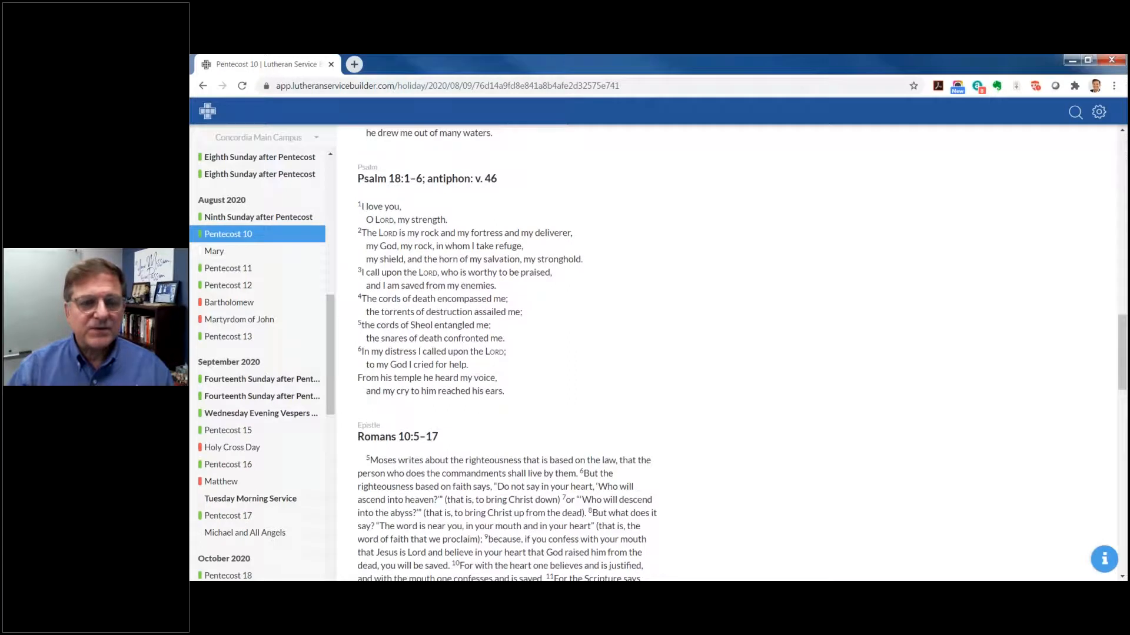
{"action": "scroll", "coordinate": [506, 353], "scroll_direction": "down", "scroll_amount": 4}
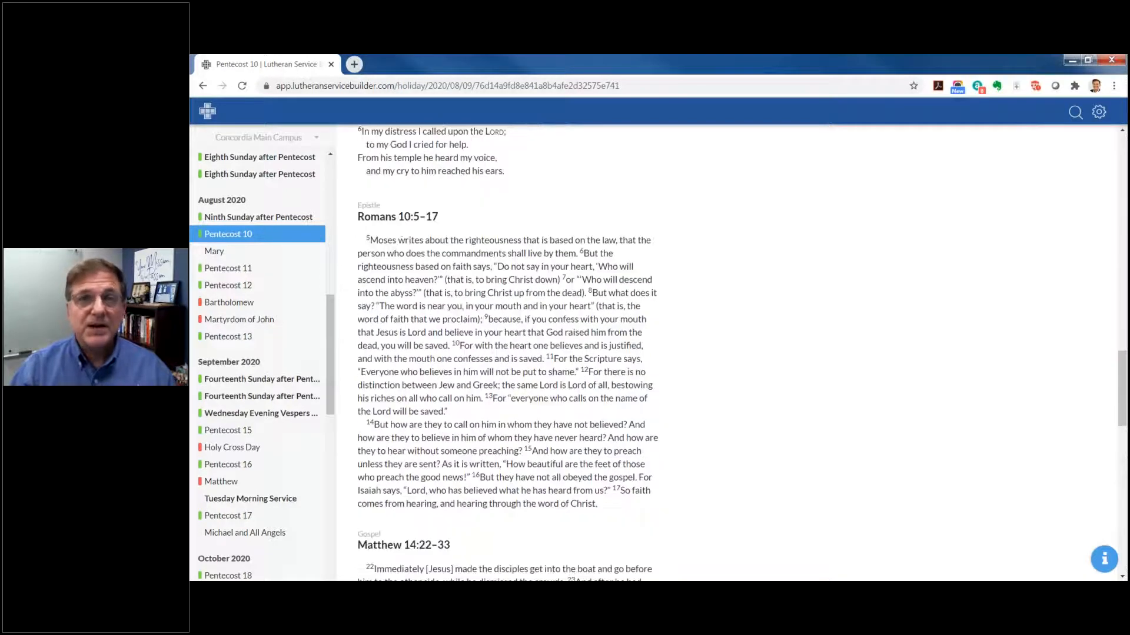
{"action": "scroll", "coordinate": [506, 353], "scroll_direction": "down", "scroll_amount": 7}
{"action": "scroll", "coordinate": [506, 353], "scroll_direction": "down", "scroll_amount": 3}
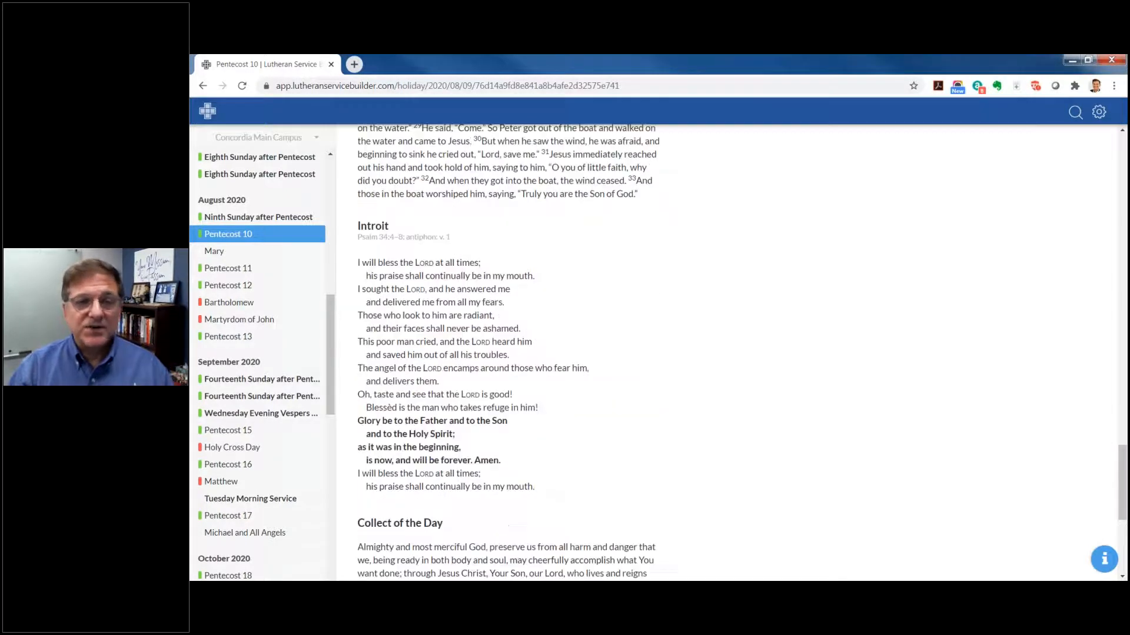
{"action": "scroll", "coordinate": [506, 353], "scroll_direction": "down", "scroll_amount": 4}
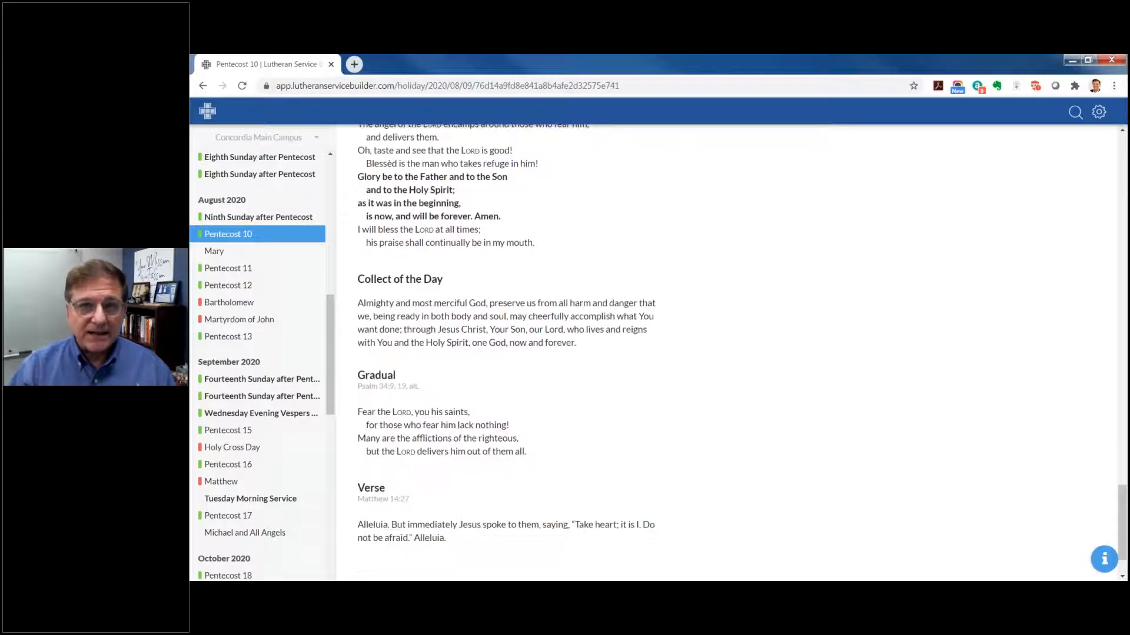
{"action": "scroll", "coordinate": [404, 332], "scroll_direction": "down", "scroll_amount": 2}
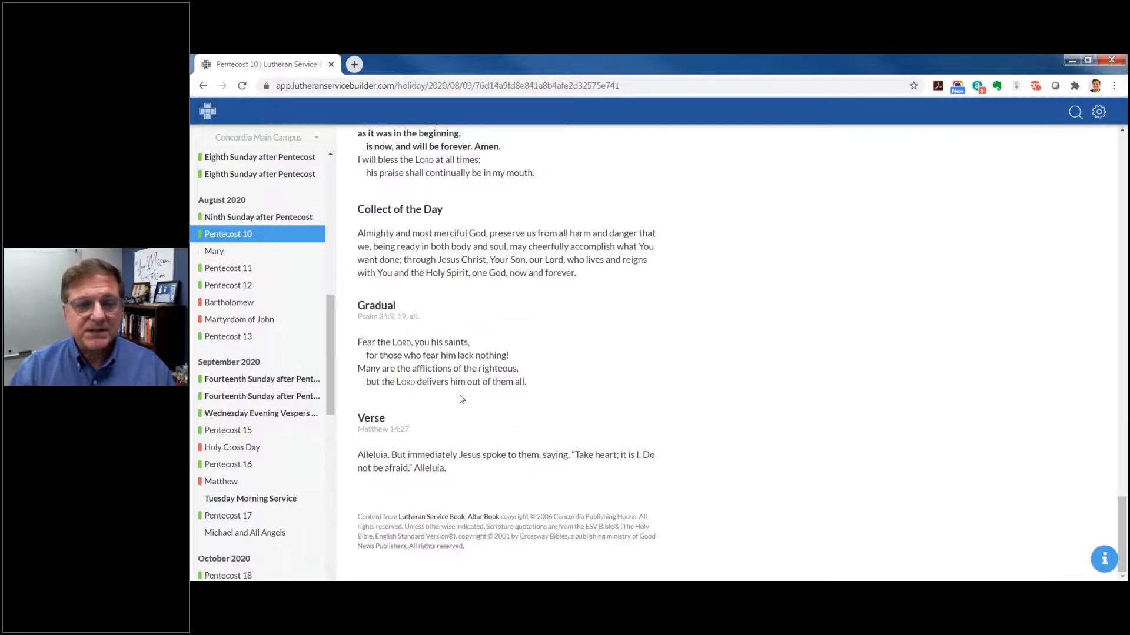
{"action": "scroll", "coordinate": [462, 399], "scroll_direction": "up", "scroll_amount": 20}
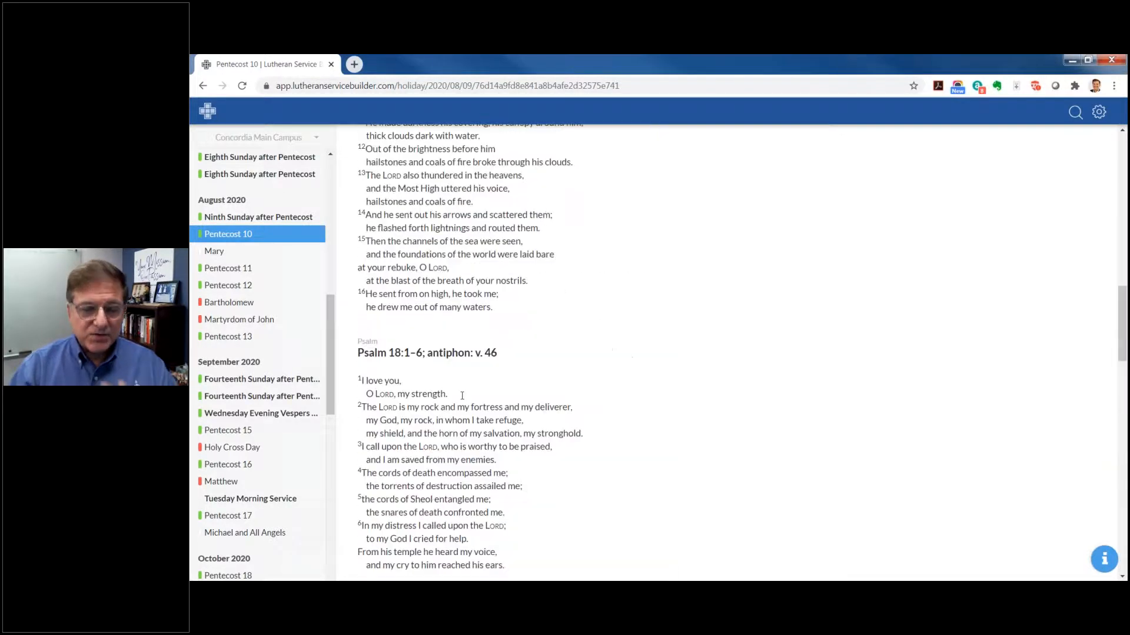
{"action": "scroll", "coordinate": [462, 393], "scroll_direction": "up", "scroll_amount": 15}
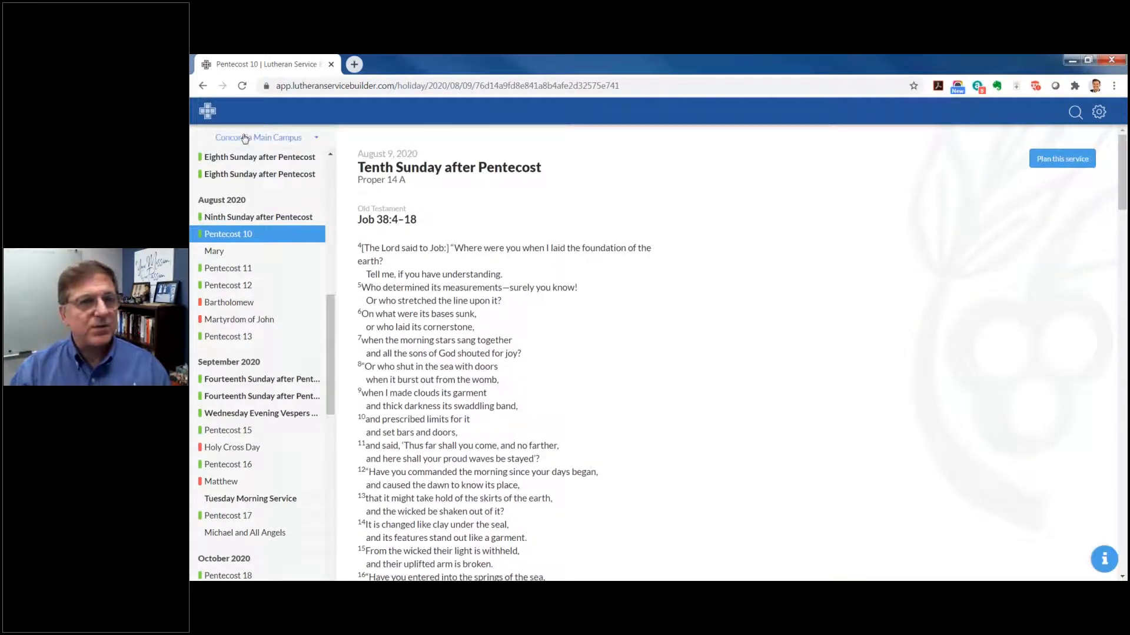
{"action": "left_click", "coordinate": [206, 112]}
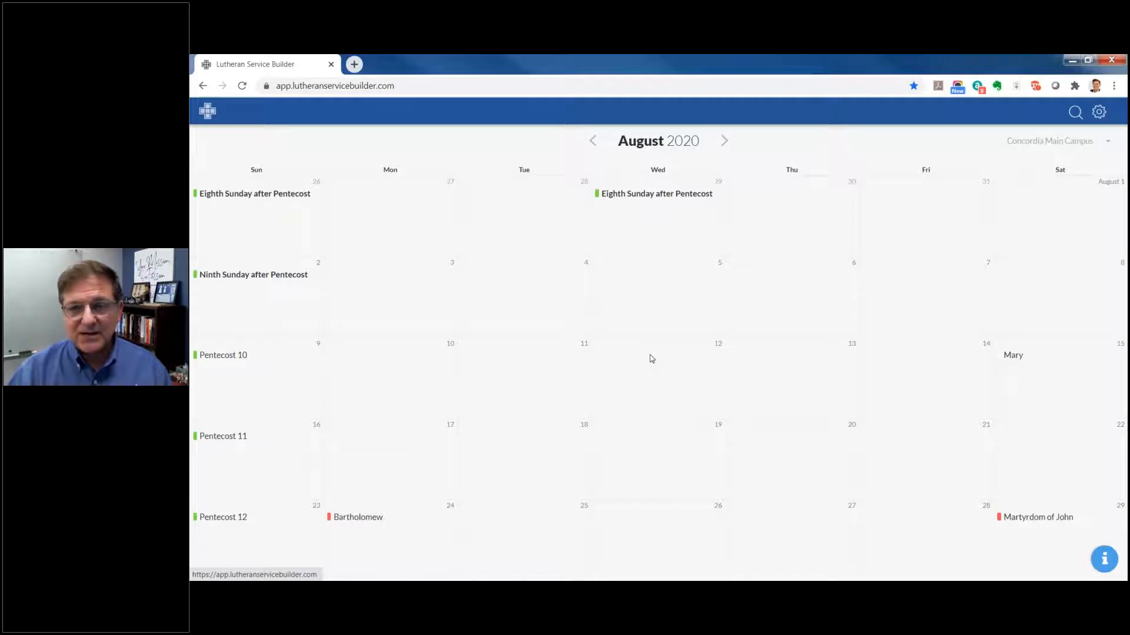
Start a new service on August 12, 2020, and review its date and holiday choices, keeping Pentecost 10.
{"action": "left_click", "coordinate": [652, 358]}
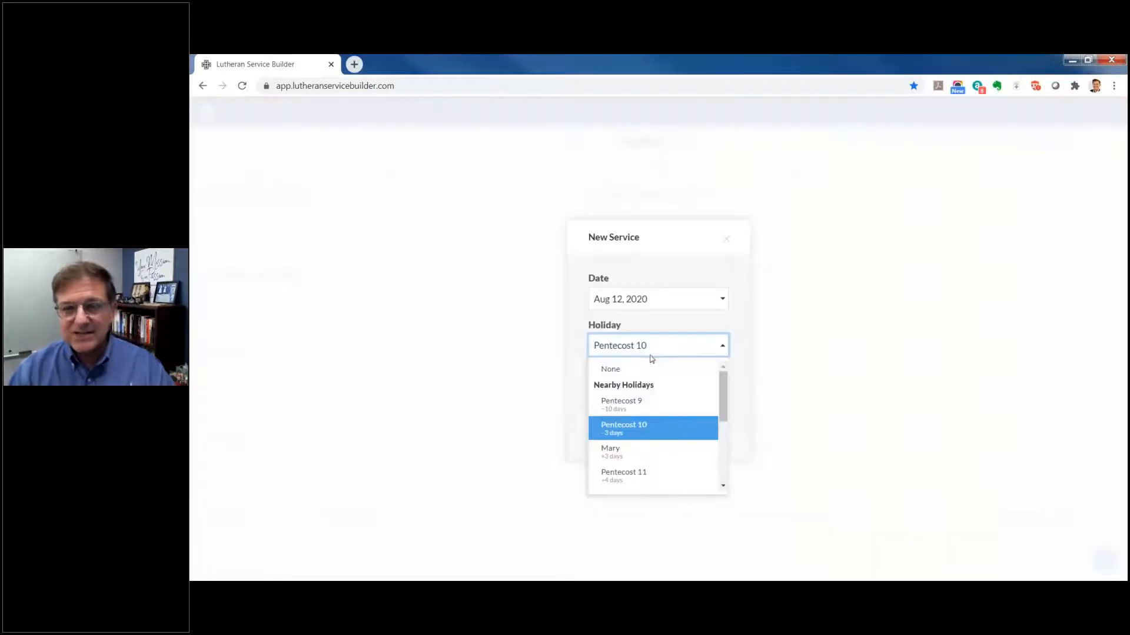
{"action": "left_click", "coordinate": [805, 309]}
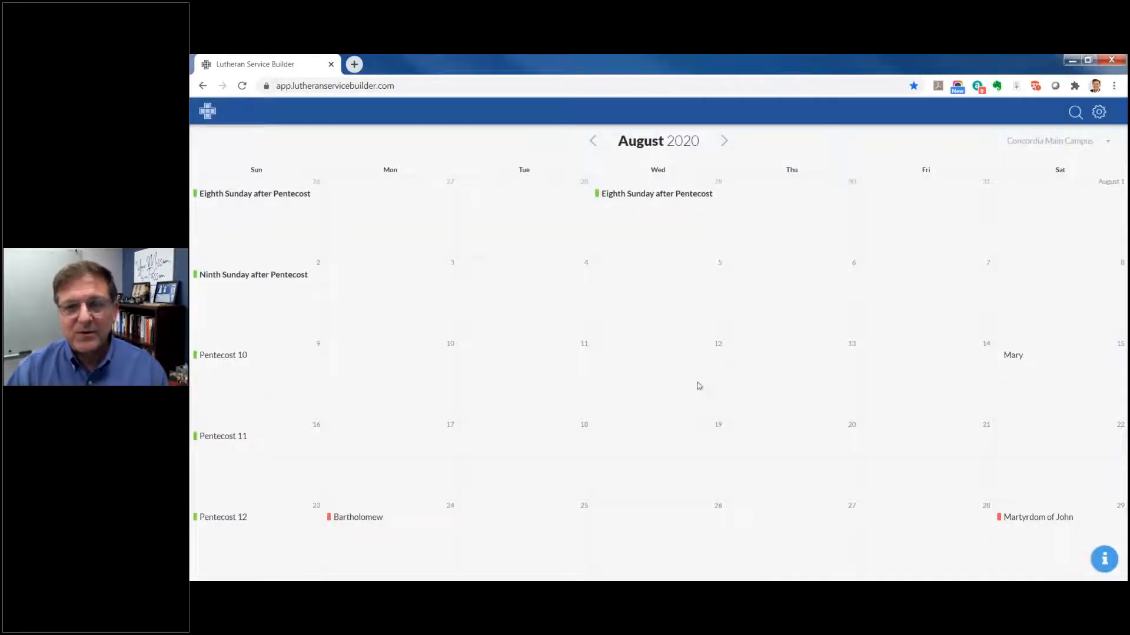
{"action": "left_click", "coordinate": [681, 374]}
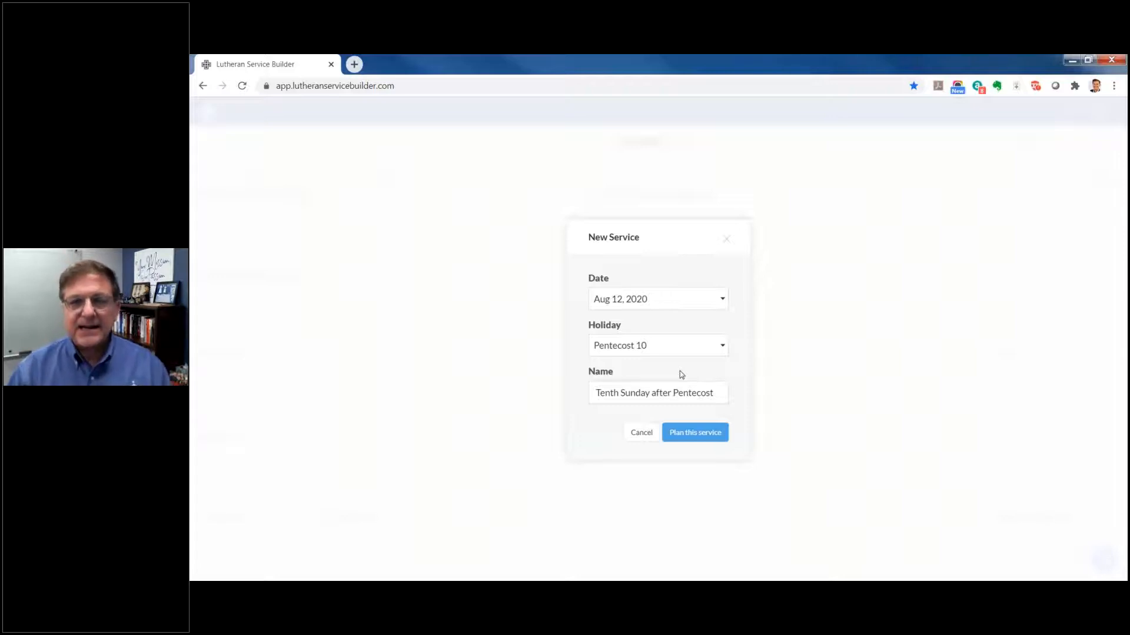
{"action": "left_click", "coordinate": [725, 302]}
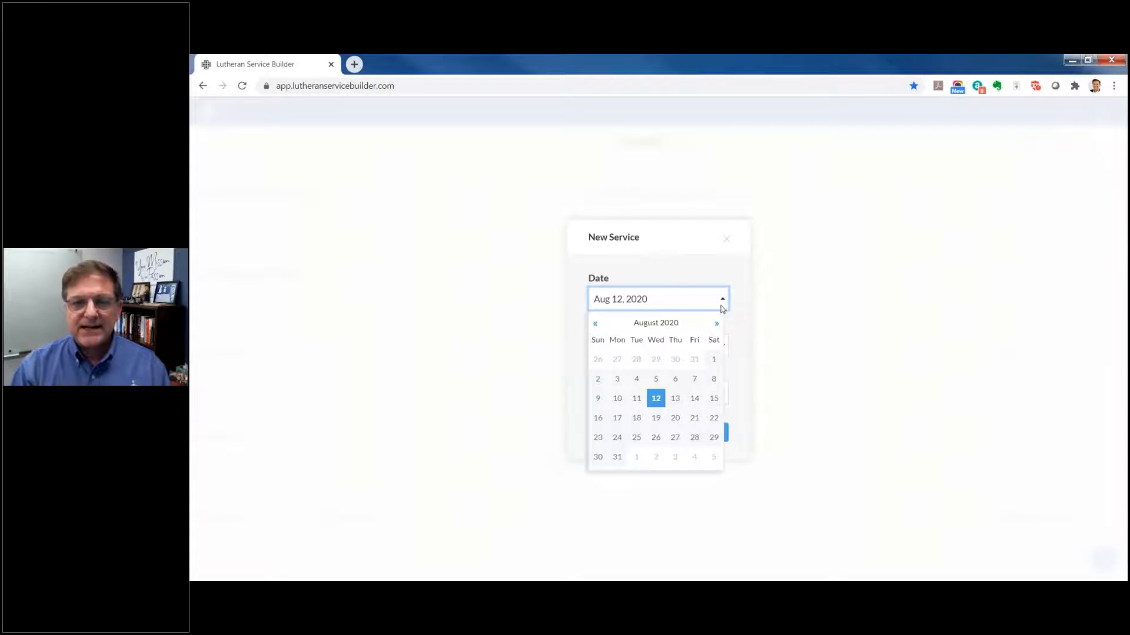
{"action": "left_click", "coordinate": [723, 303]}
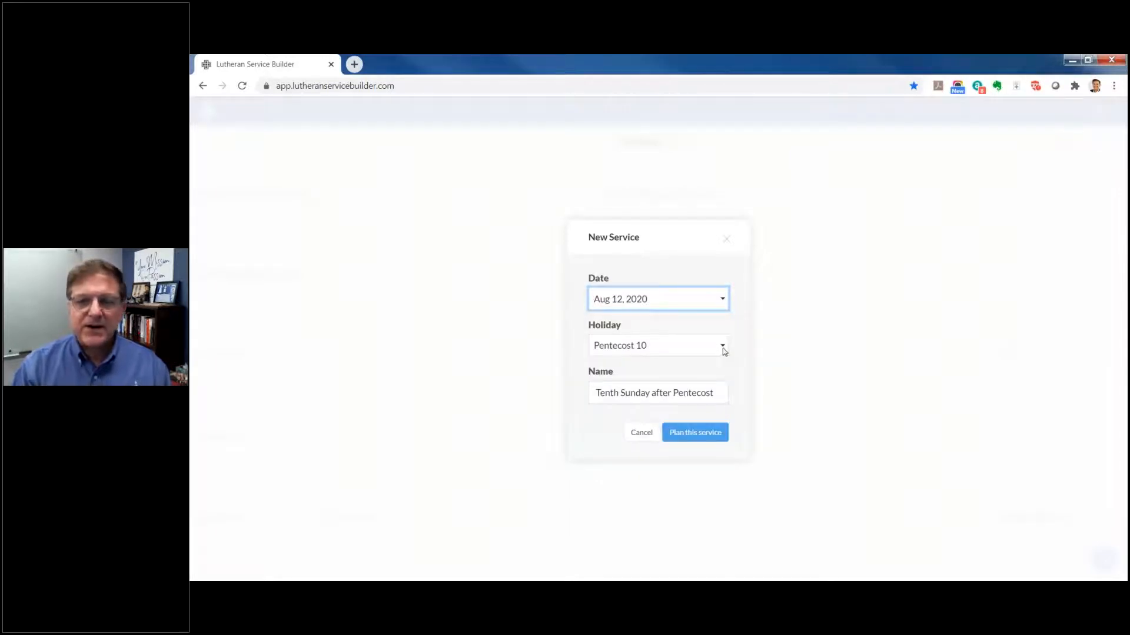
{"action": "left_click", "coordinate": [722, 348]}
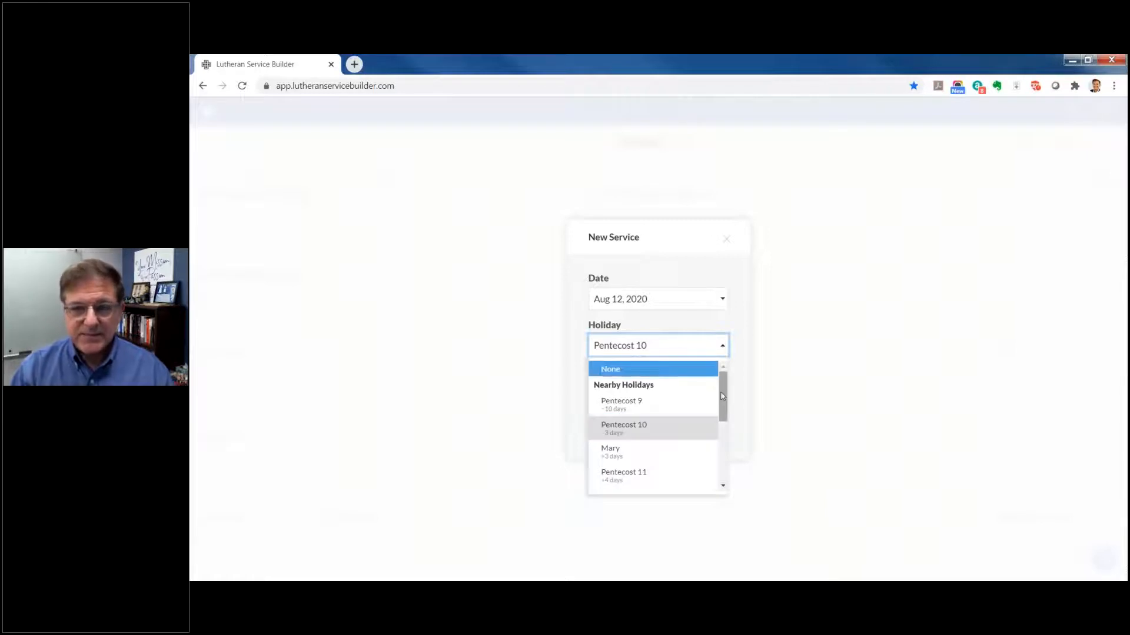
{"action": "left_click_drag", "start_coordinate": [723, 397], "coordinate": [728, 347]}
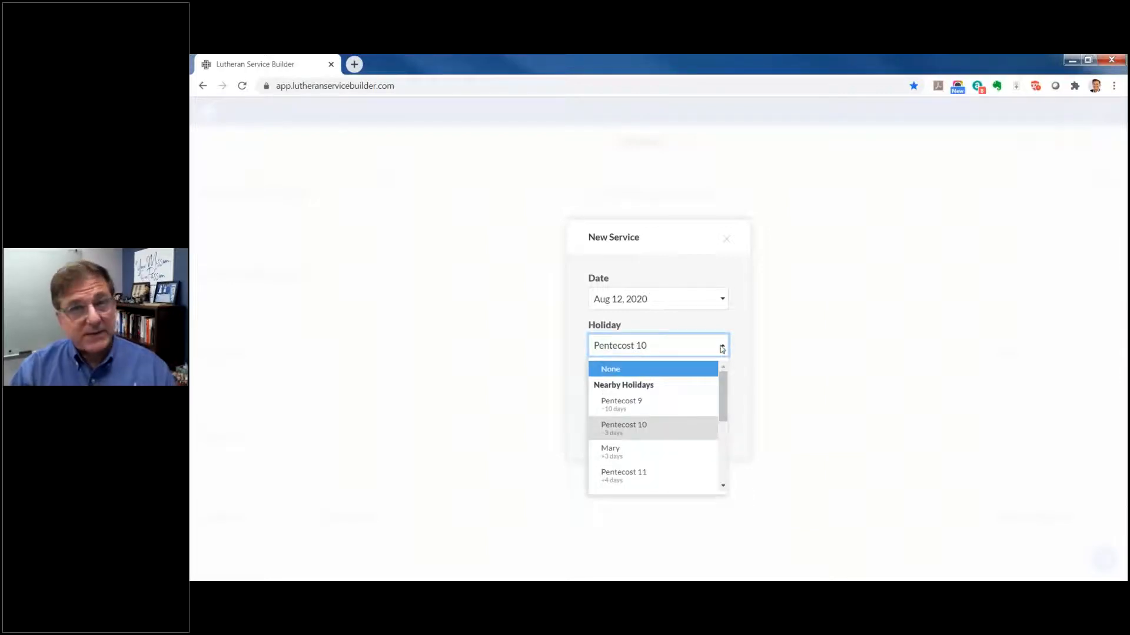
{"action": "left_click", "coordinate": [722, 349]}
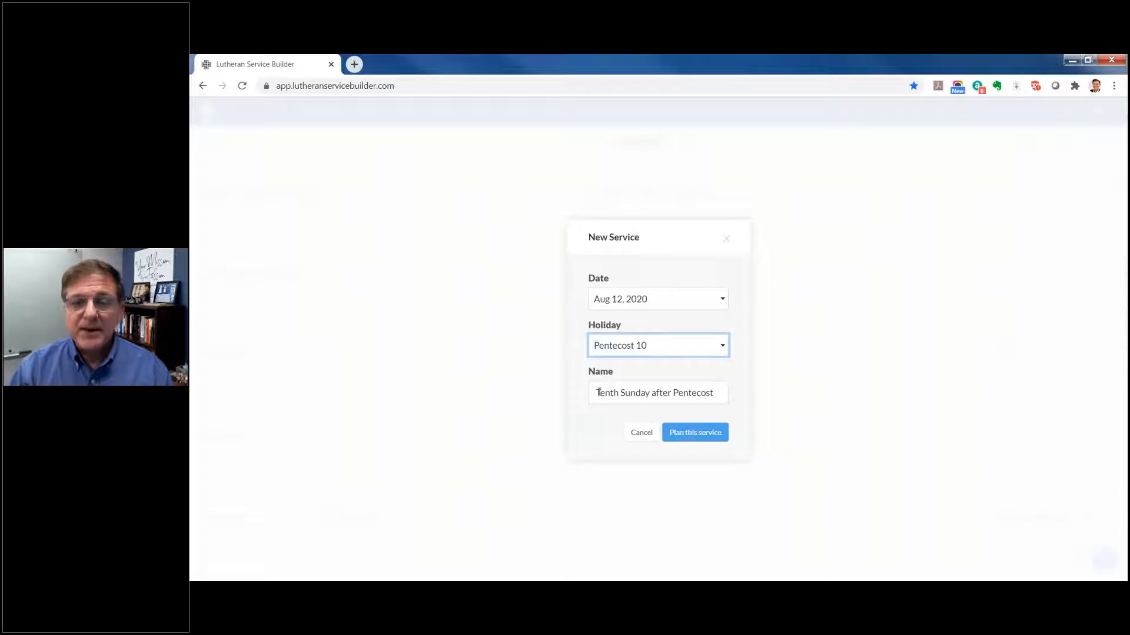
Name the new service "Wednesday Evening Vespers".
{"action": "left_click_drag", "start_coordinate": [597, 392], "coordinate": [746, 392]}
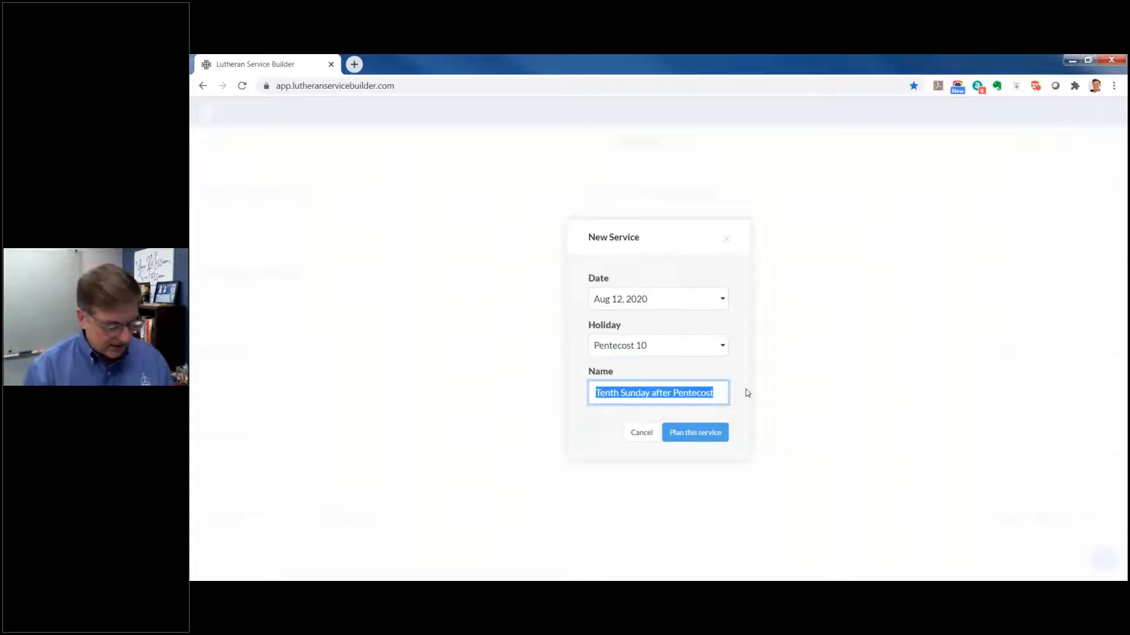
{"action": "type", "text": "Wedn"}
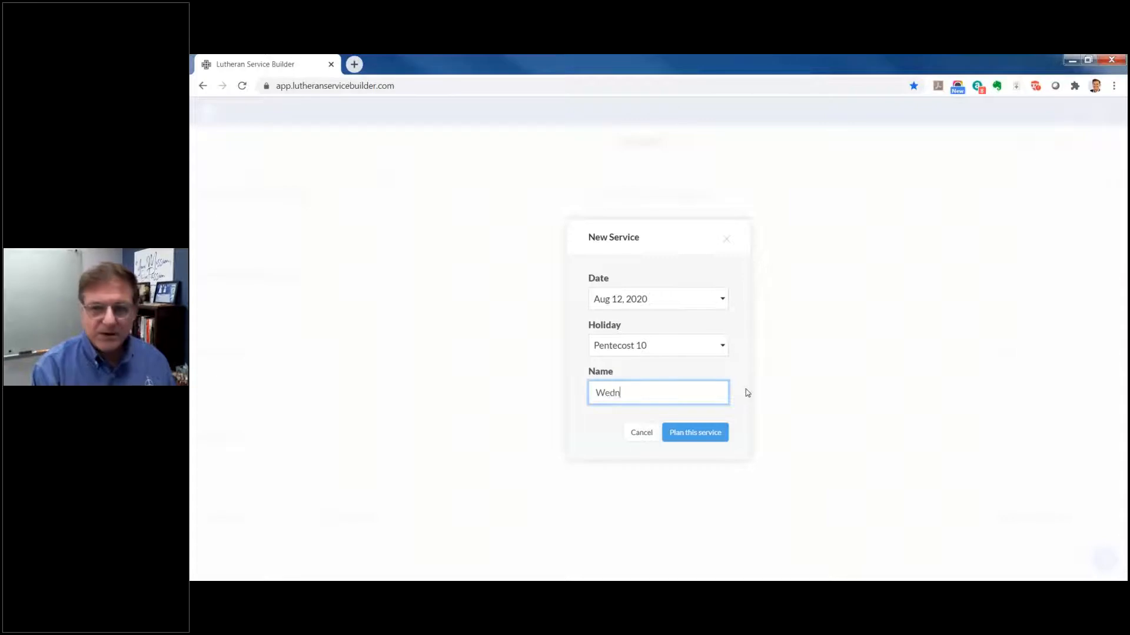
{"action": "type", "text": "esday E"}
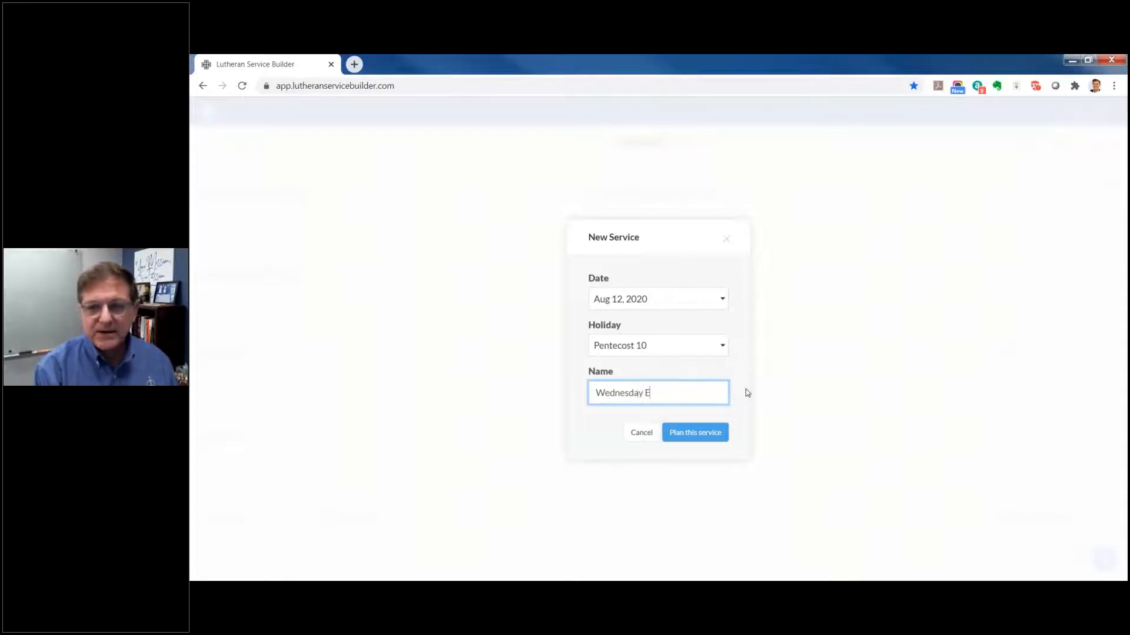
{"action": "type", "text": "vening Vestp"}
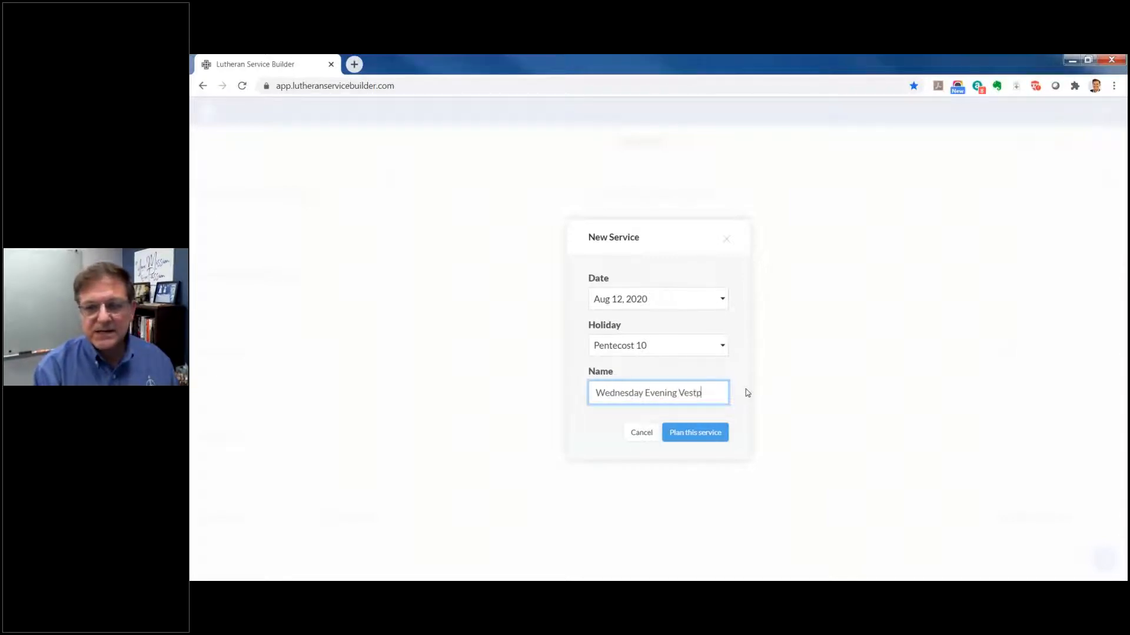
{"action": "key", "text": "BackSpace"}
{"action": "key", "text": "BackSpace"}
{"action": "type", "text": "pers"}
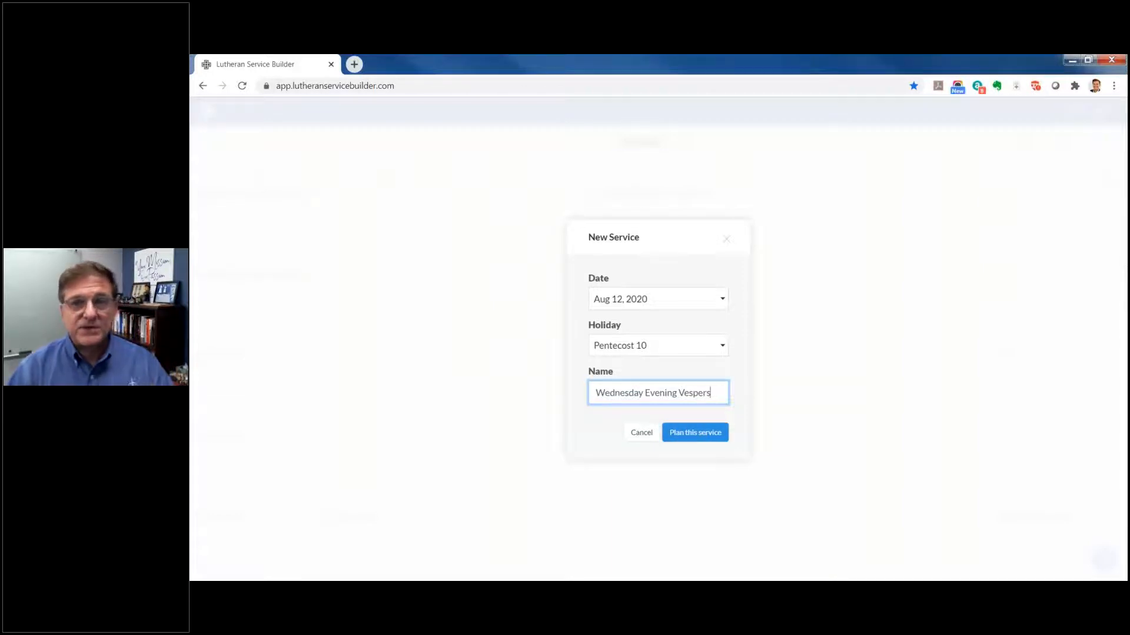
Create the Wednesday Evening Vespers service plan and bring up the suggestions for an additional reading.
{"action": "left_click", "coordinate": [695, 432]}
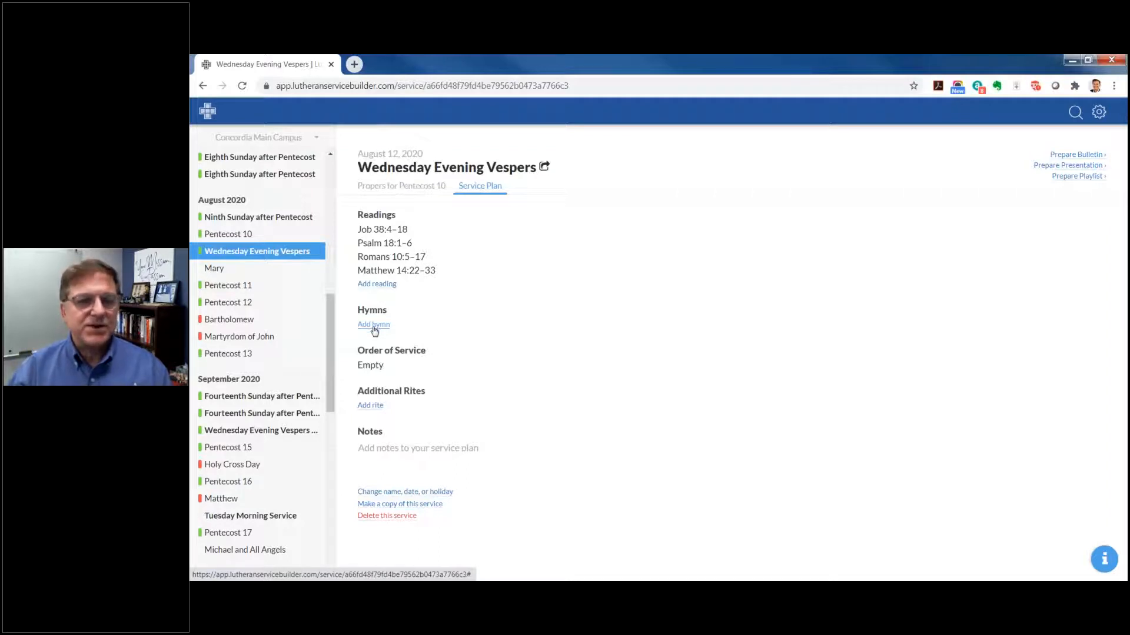
{"action": "left_click", "coordinate": [391, 284]}
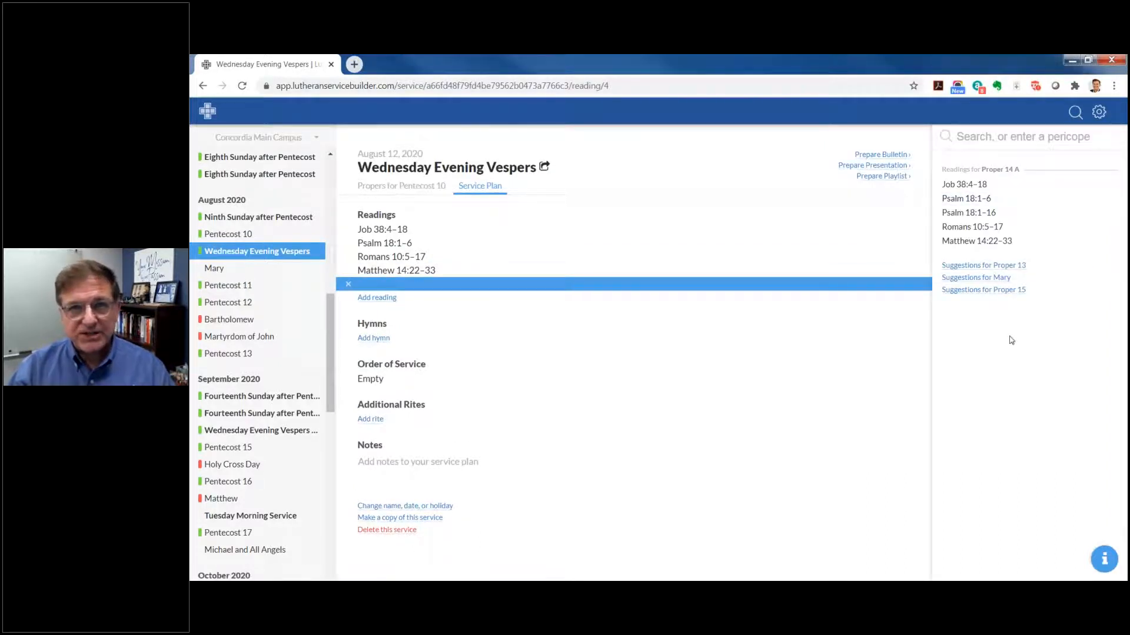
Look through the hymn suggestions from Creative Worship and for Proper 14 A, including those matched to the readings.
{"action": "left_click", "coordinate": [375, 338]}
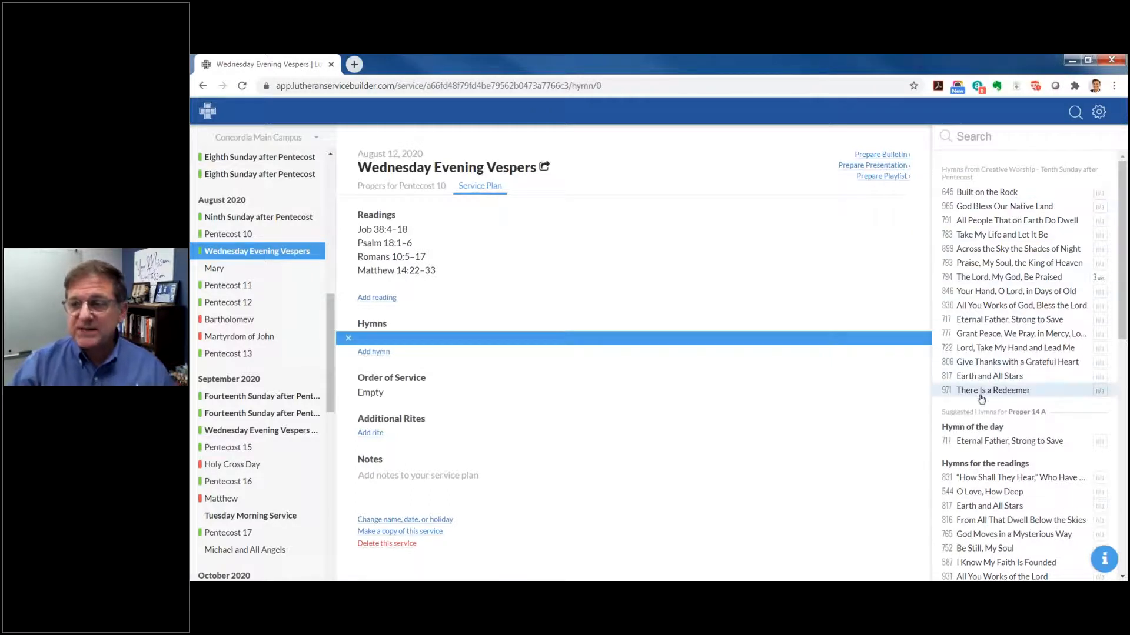
{"action": "scroll", "coordinate": [979, 390], "scroll_direction": "down", "scroll_amount": 1}
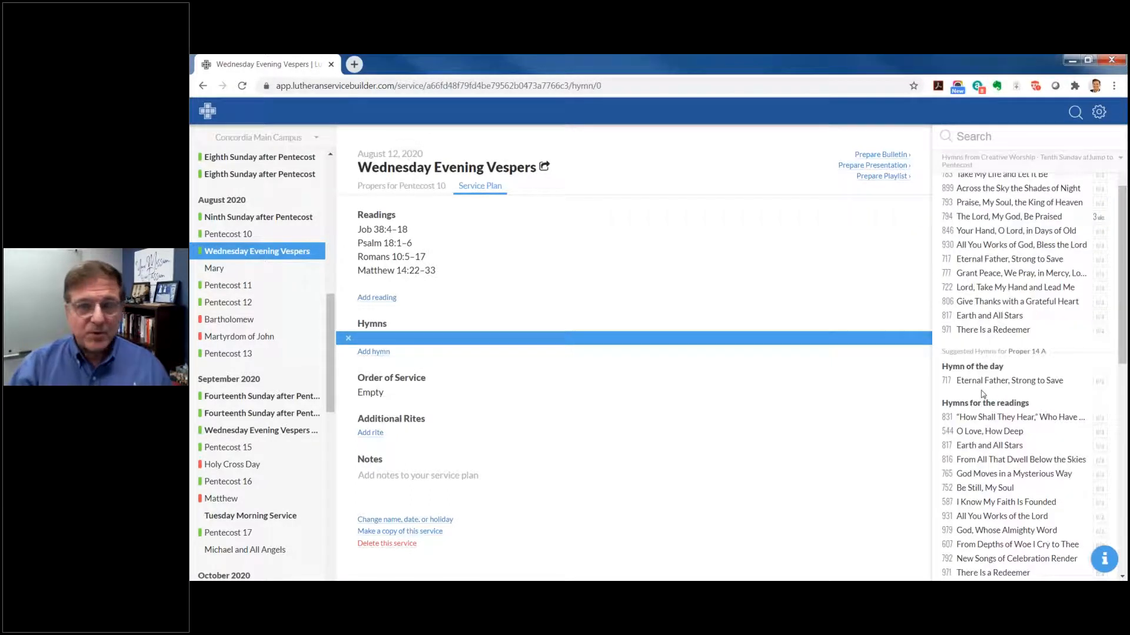
{"action": "scroll", "coordinate": [983, 393], "scroll_direction": "down", "scroll_amount": 1}
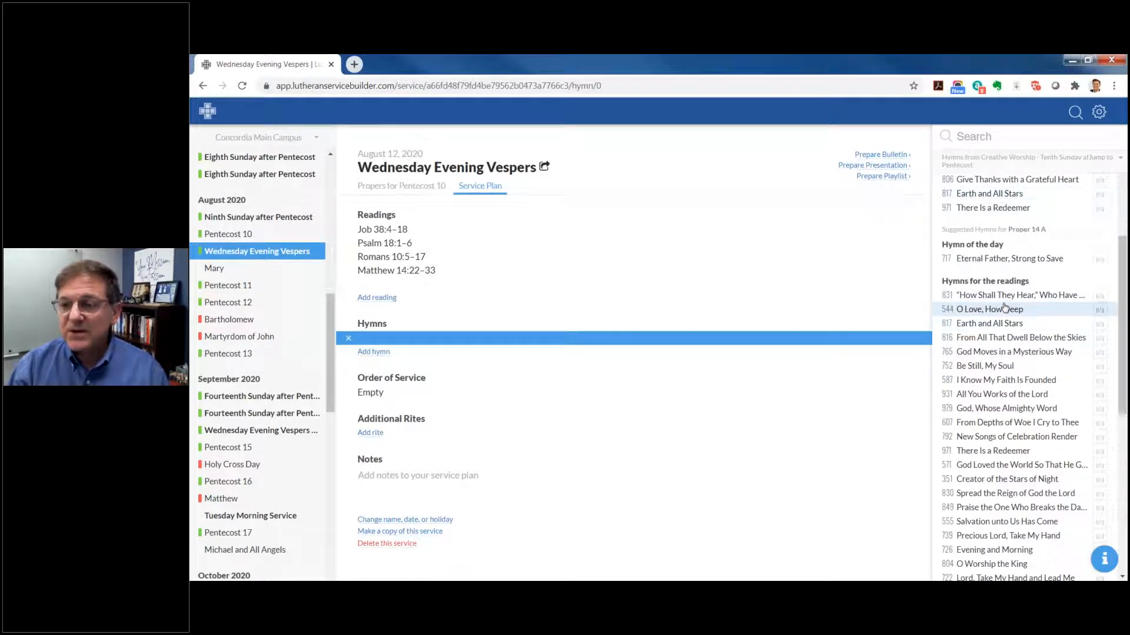
{"action": "scroll", "coordinate": [994, 358], "scroll_direction": "down", "scroll_amount": 2}
{"action": "scroll", "coordinate": [996, 357], "scroll_direction": "down", "scroll_amount": 1}
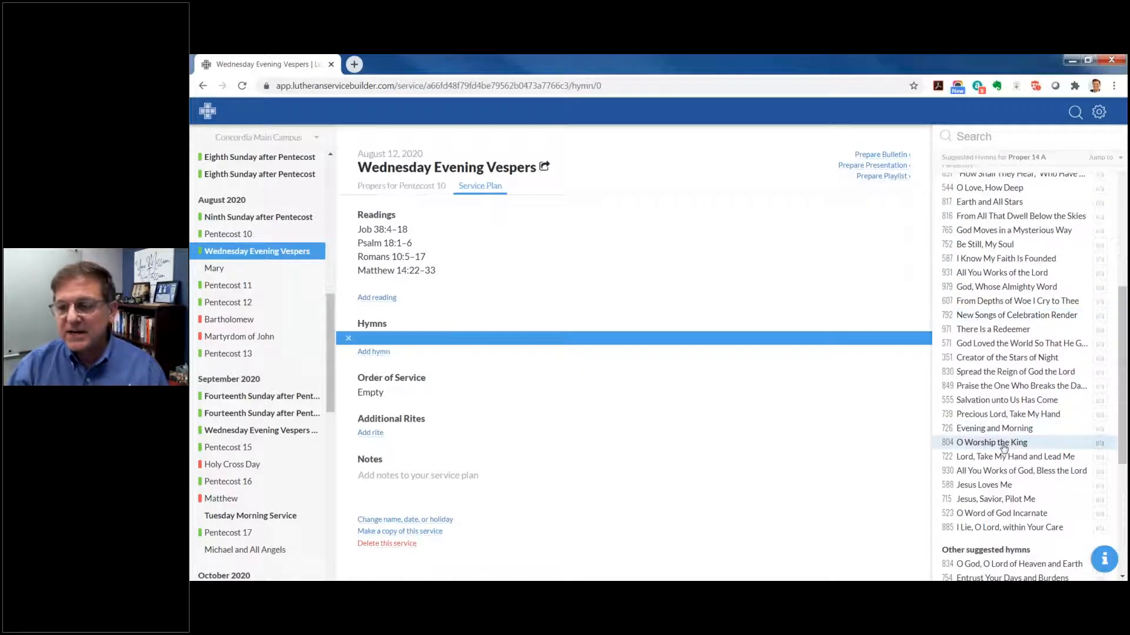
{"action": "scroll", "coordinate": [1004, 447], "scroll_direction": "down", "scroll_amount": 3}
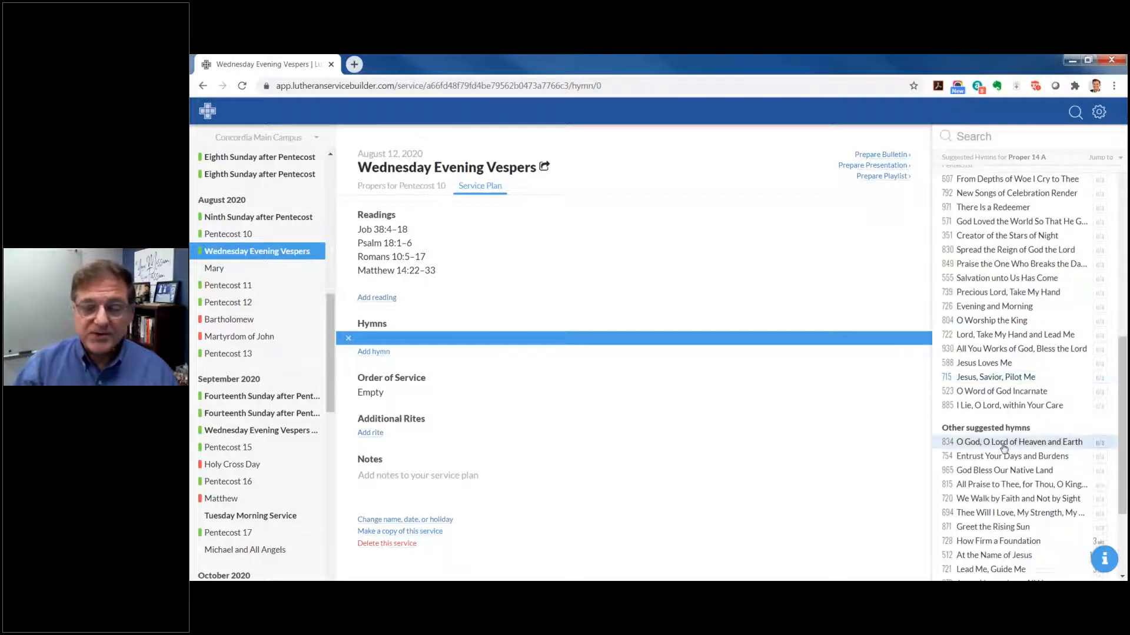
{"action": "scroll", "coordinate": [1003, 449], "scroll_direction": "down", "scroll_amount": 2}
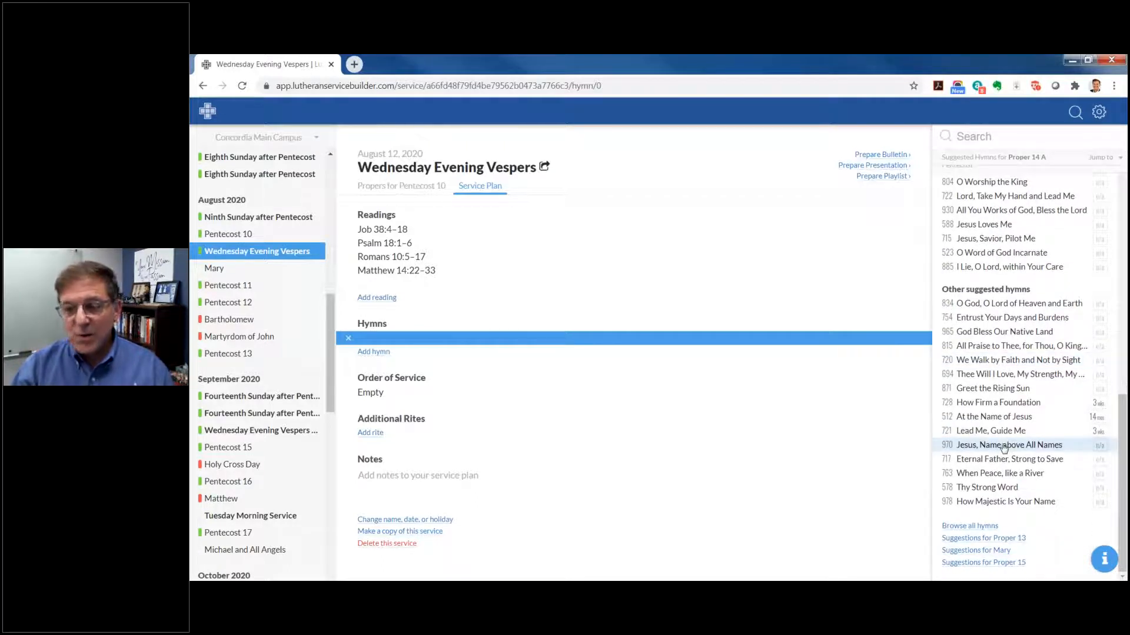
{"action": "scroll", "coordinate": [1004, 449], "scroll_direction": "up", "scroll_amount": 5}
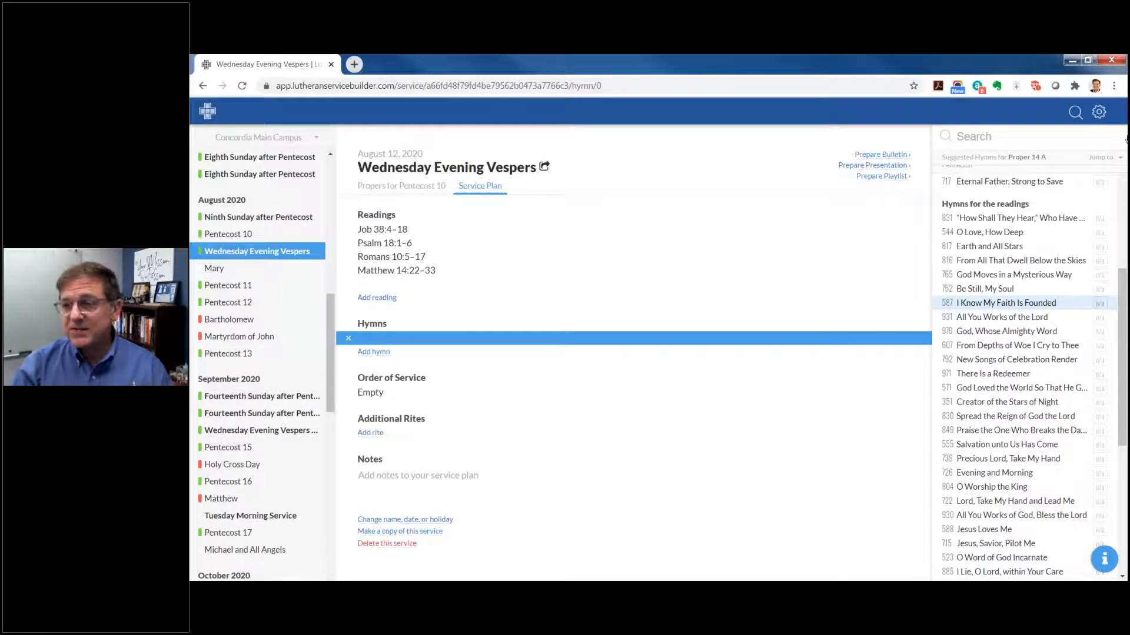
{"action": "scroll", "coordinate": [1097, 300], "scroll_direction": "up", "scroll_amount": 5}
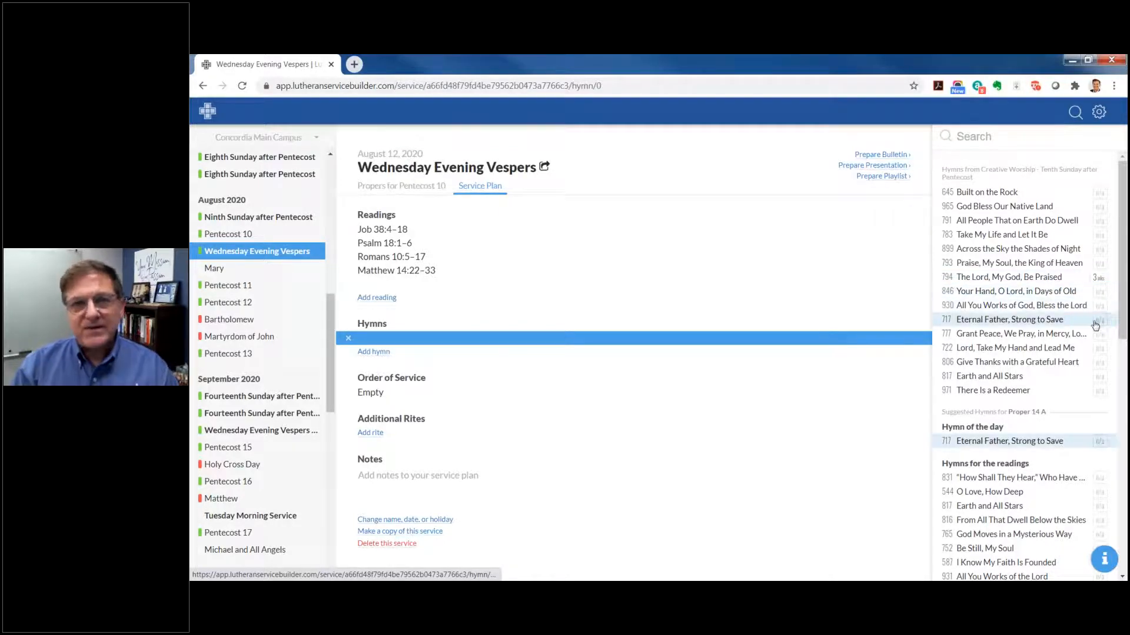
Add hymns 752 "Be Still, My Soul" and 645 "Built on the Rock" to the service plan.
{"action": "scroll", "coordinate": [1087, 343], "scroll_direction": "down", "scroll_amount": 3}
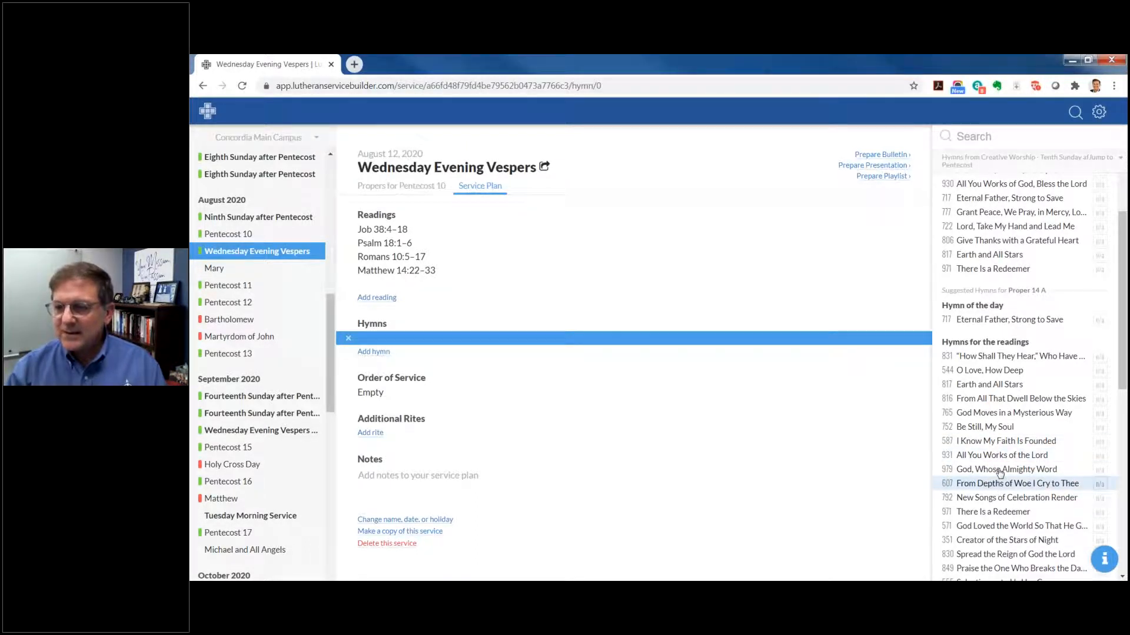
{"action": "left_click", "coordinate": [980, 432]}
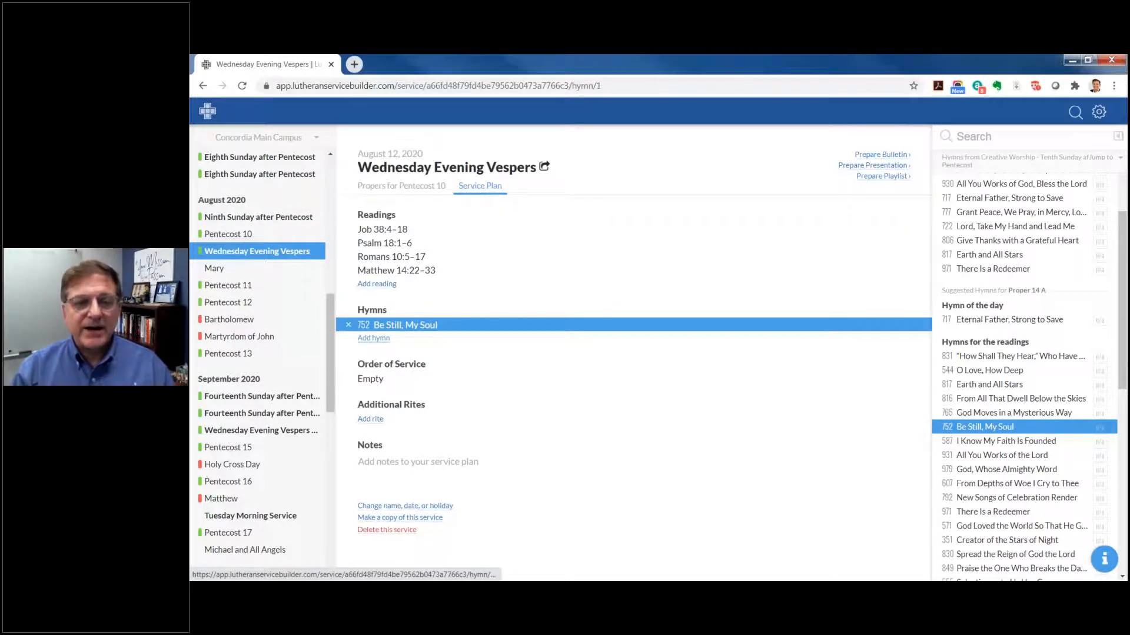
{"action": "left_click", "coordinate": [374, 338]}
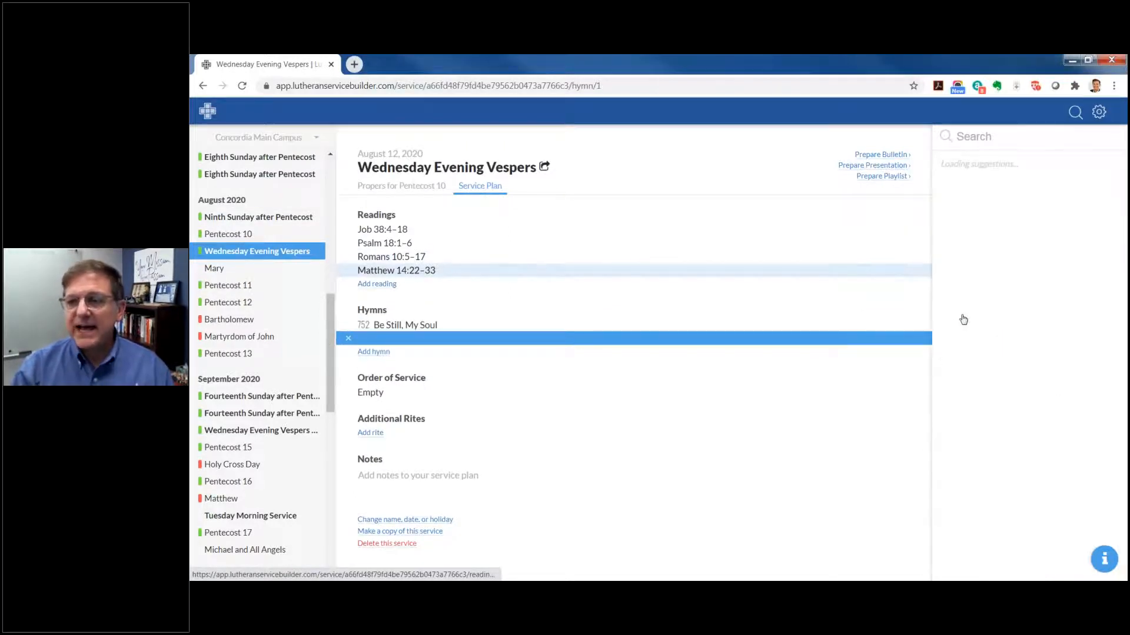
{"action": "left_click", "coordinate": [993, 193]}
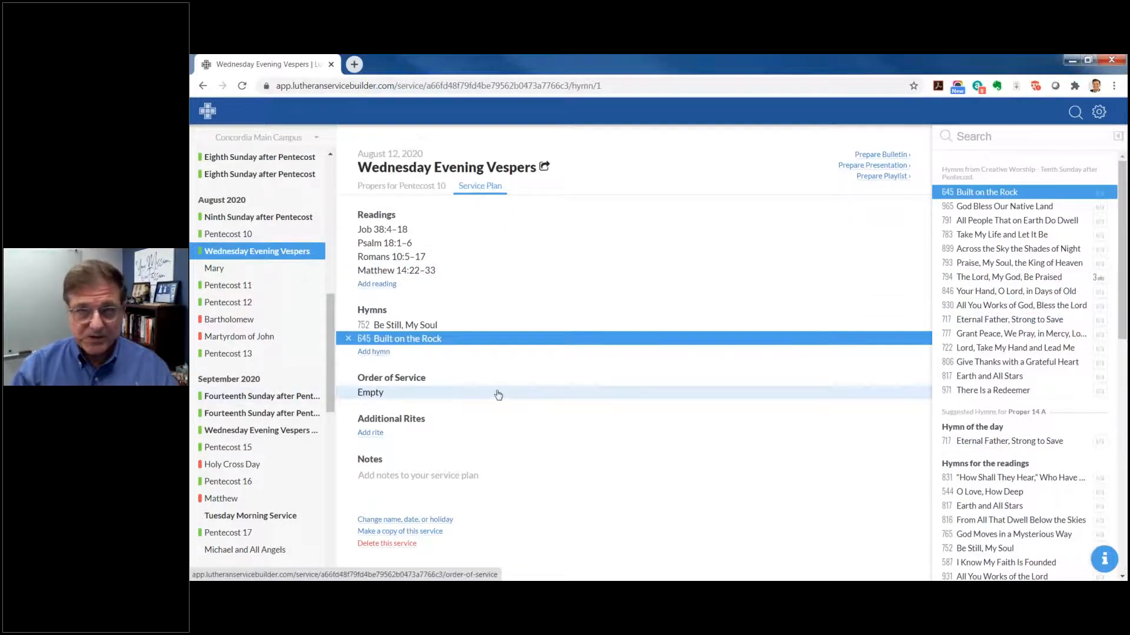
Look through the available orders of service, from Divine Service and Daily Office to the pastoral care, matrimony and burial rites.
{"action": "left_click", "coordinate": [367, 393]}
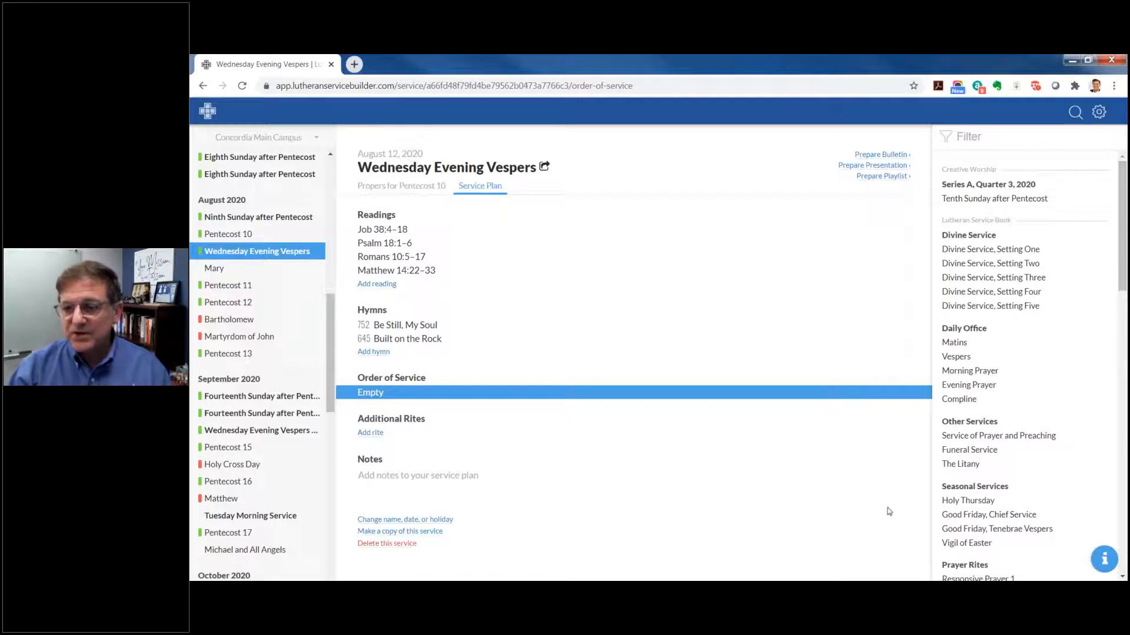
{"action": "scroll", "coordinate": [971, 353], "scroll_direction": "down", "scroll_amount": 1}
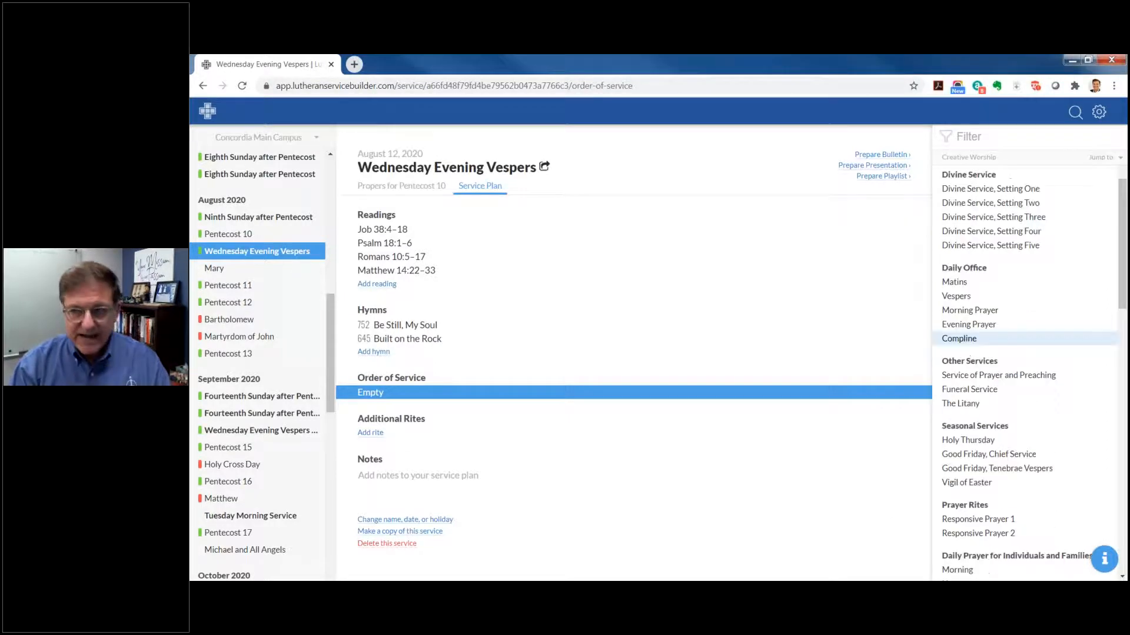
{"action": "scroll", "coordinate": [971, 335], "scroll_direction": "down", "scroll_amount": 1}
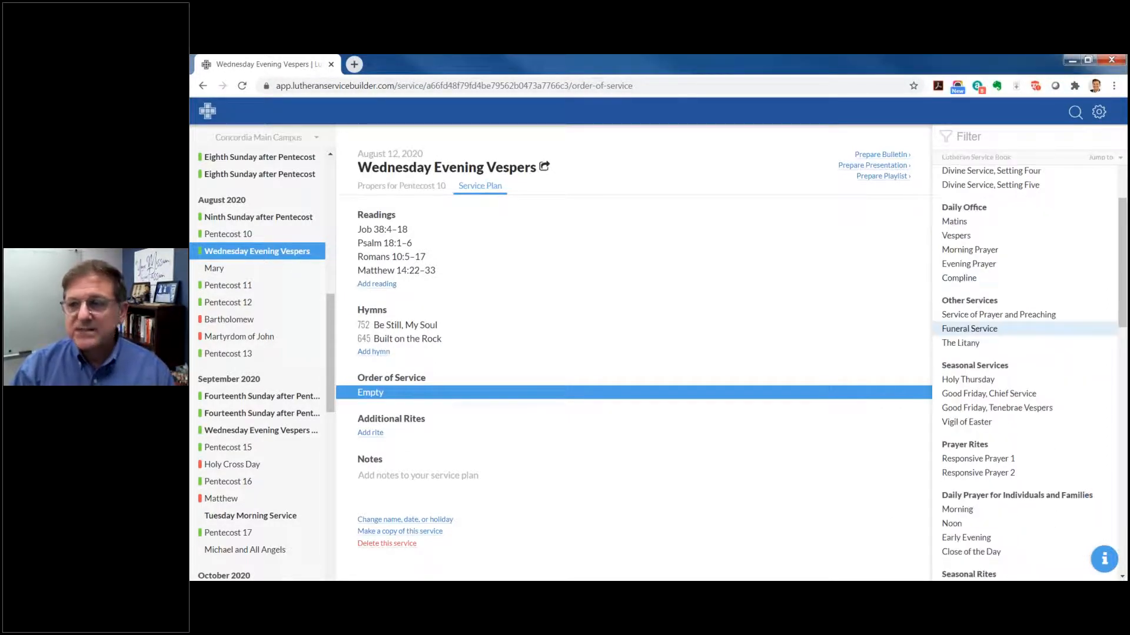
{"action": "scroll", "coordinate": [971, 326], "scroll_direction": "down", "scroll_amount": 1}
{"action": "scroll", "coordinate": [971, 318], "scroll_direction": "down", "scroll_amount": 1}
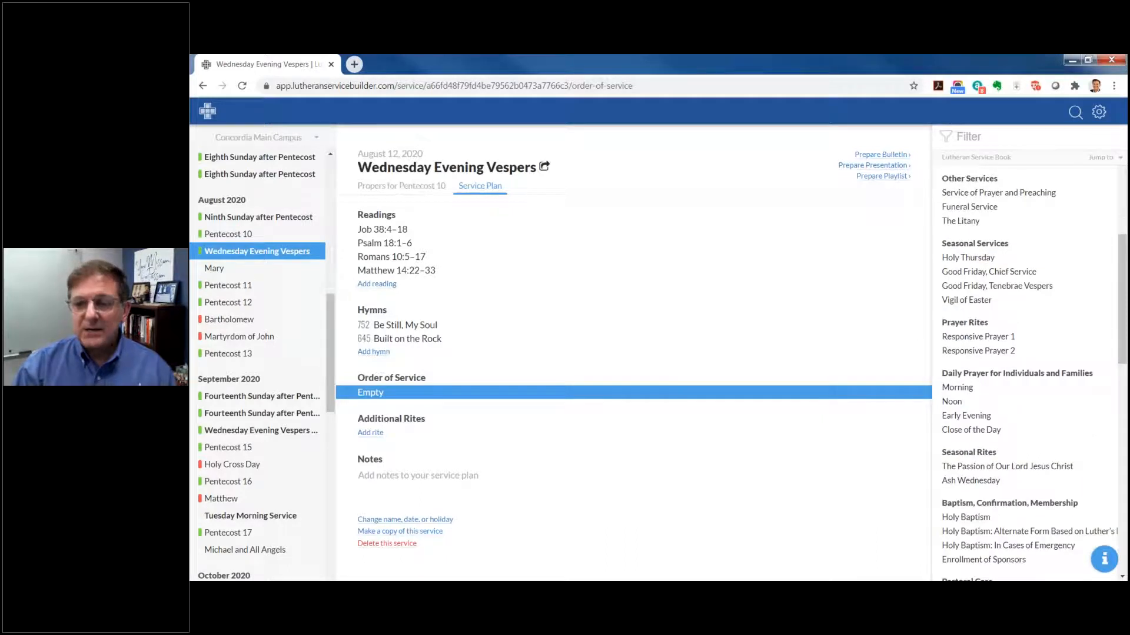
{"action": "scroll", "coordinate": [970, 324], "scroll_direction": "down", "scroll_amount": 1}
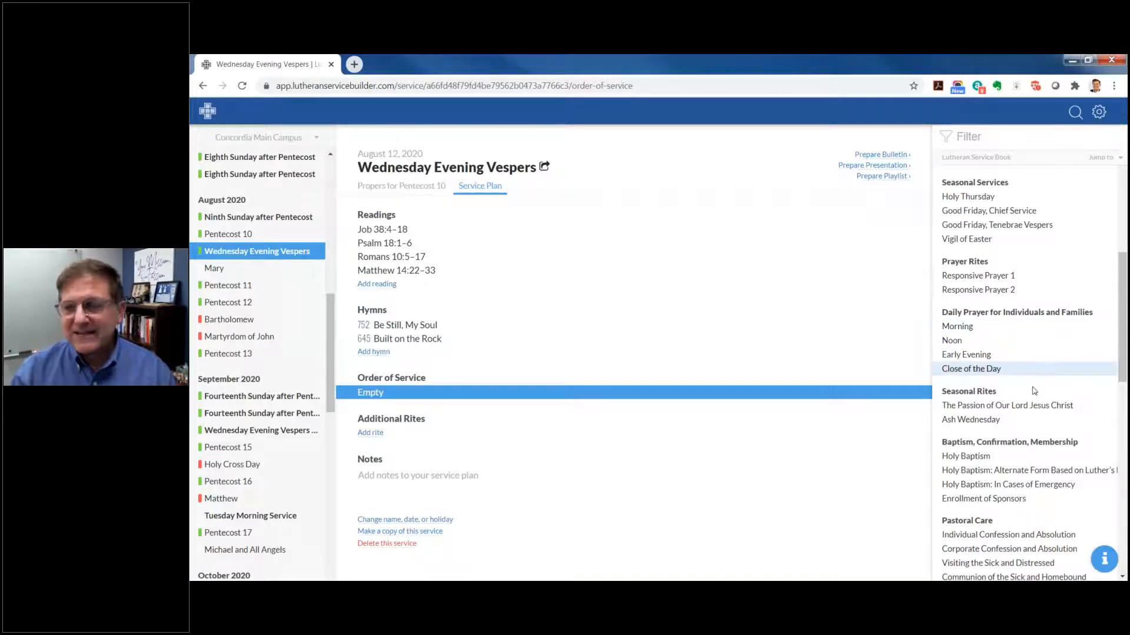
{"action": "scroll", "coordinate": [1034, 391], "scroll_direction": "down", "scroll_amount": 1}
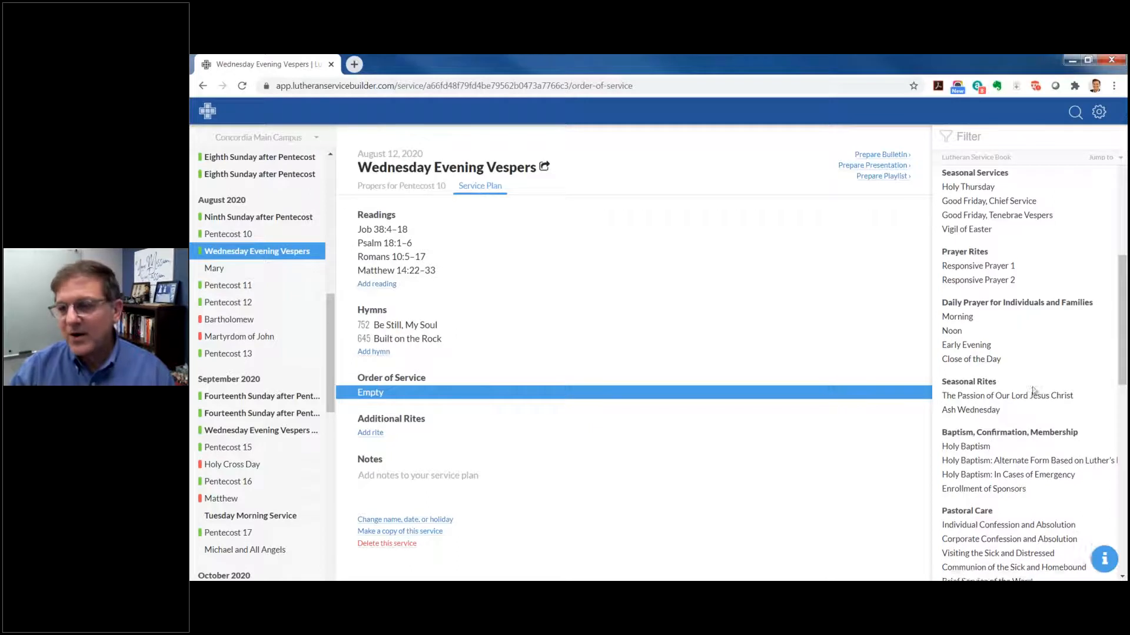
{"action": "scroll", "coordinate": [1034, 392], "scroll_direction": "down", "scroll_amount": 1}
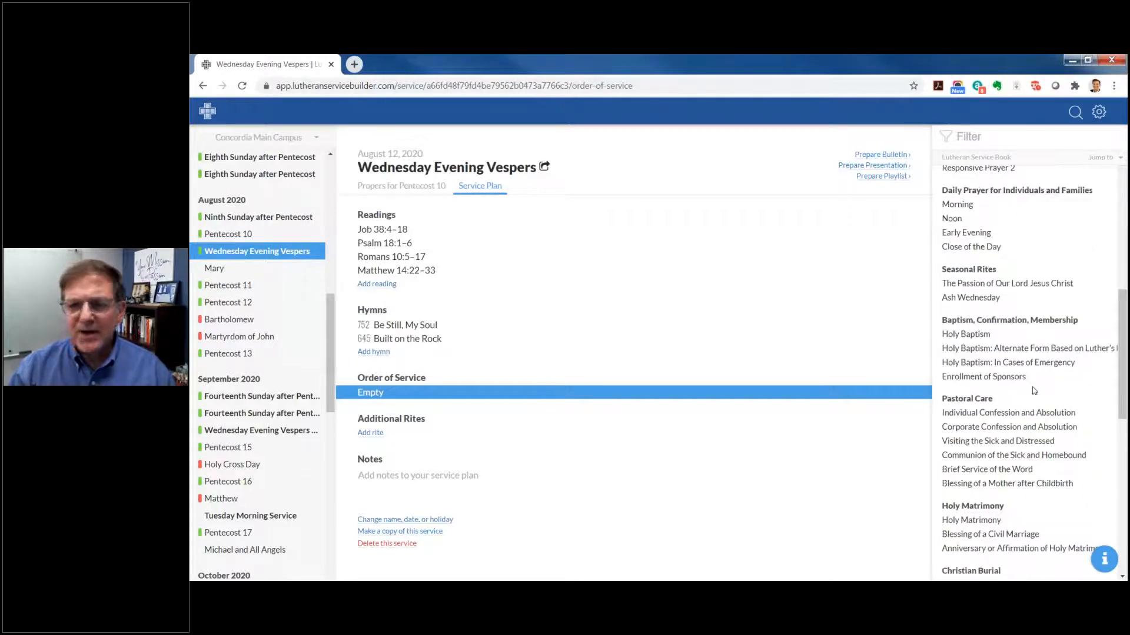
{"action": "scroll", "coordinate": [1033, 391], "scroll_direction": "down", "scroll_amount": 1}
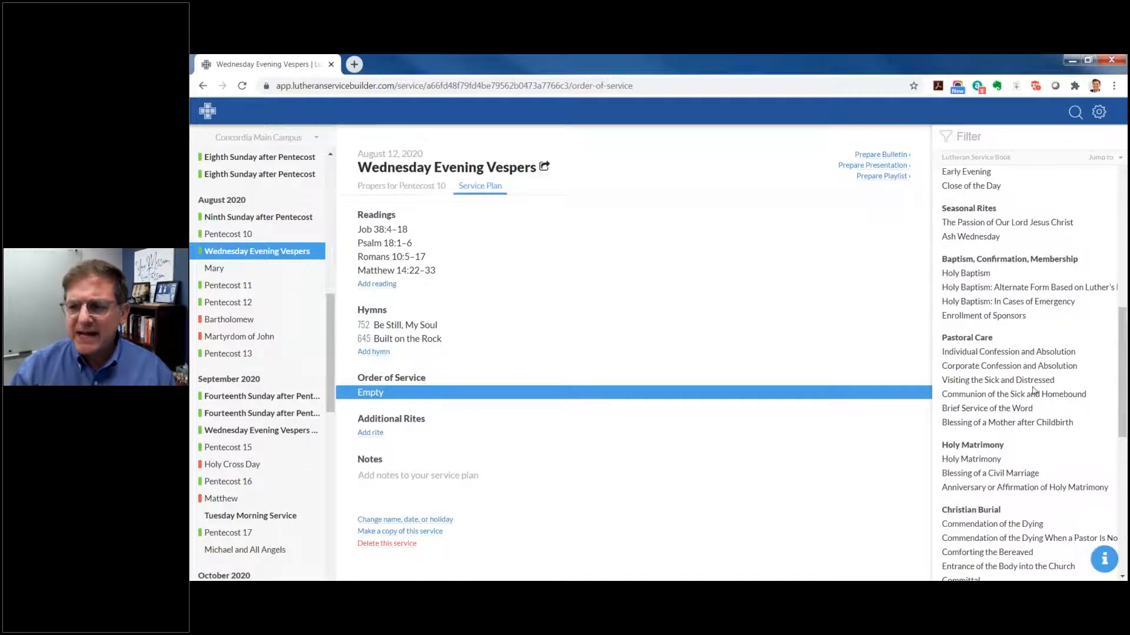
{"action": "scroll", "coordinate": [1034, 391], "scroll_direction": "down", "scroll_amount": 1}
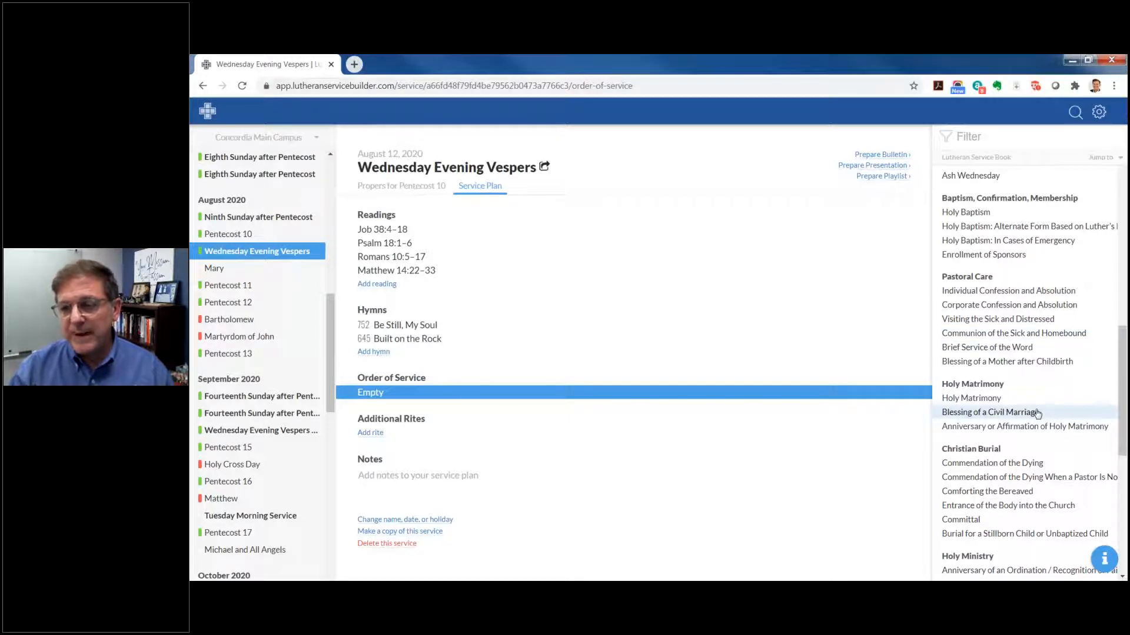
{"action": "scroll", "coordinate": [1037, 413], "scroll_direction": "down", "scroll_amount": 3}
Set the order of service to Vespers from the Daily Office group.
{"action": "scroll", "coordinate": [1037, 414], "scroll_direction": "up", "scroll_amount": 15}
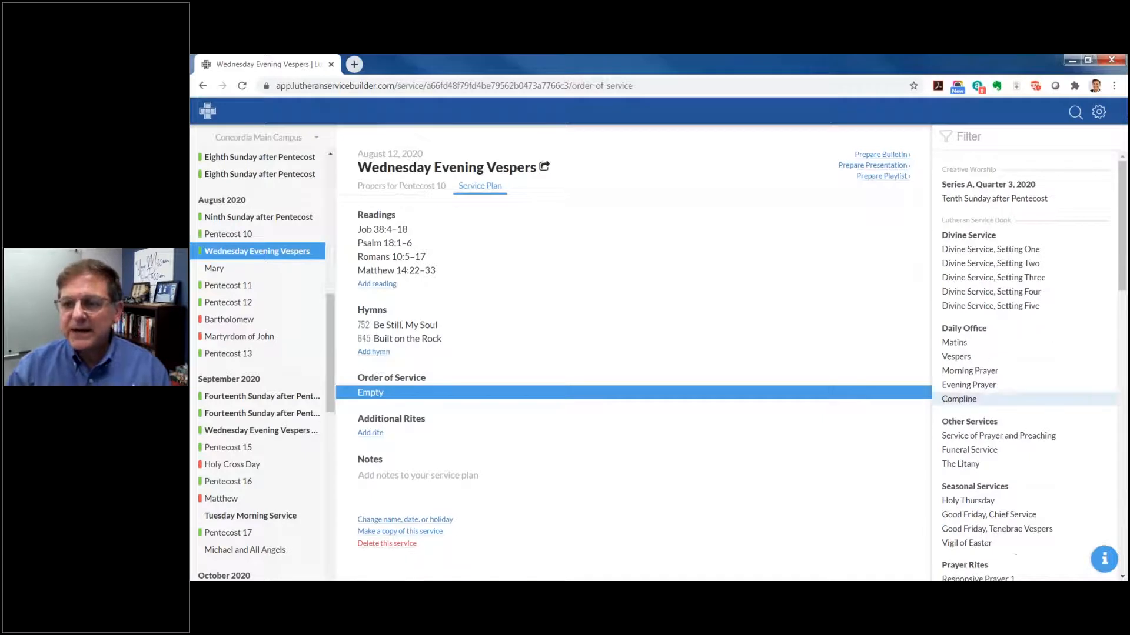
{"action": "left_click", "coordinate": [954, 357]}
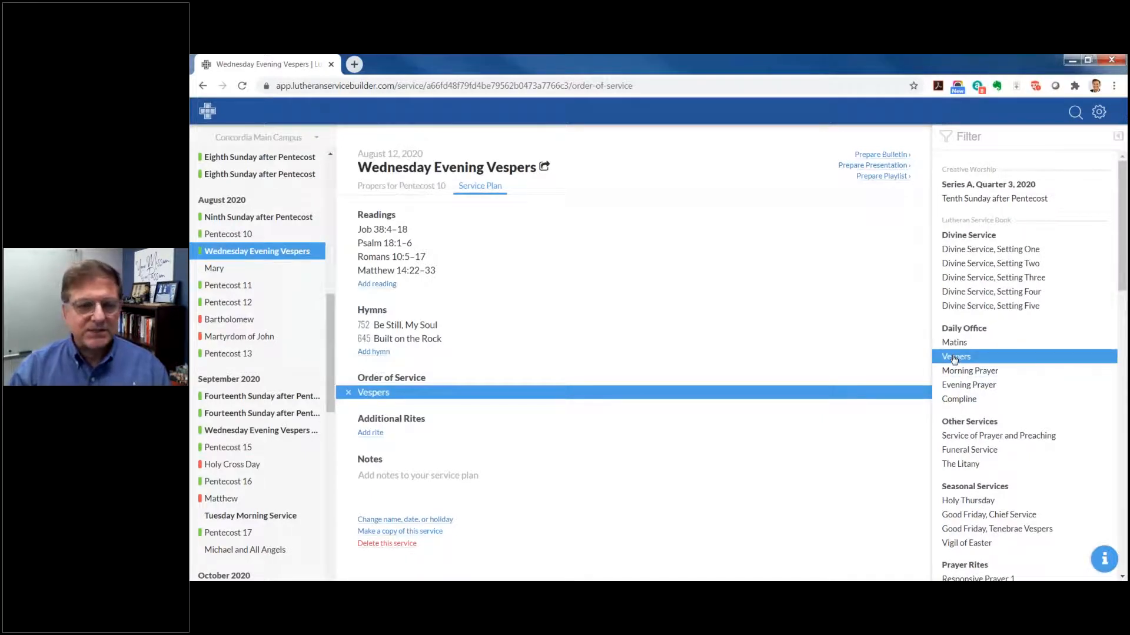
{"action": "left_click", "coordinate": [694, 445]}
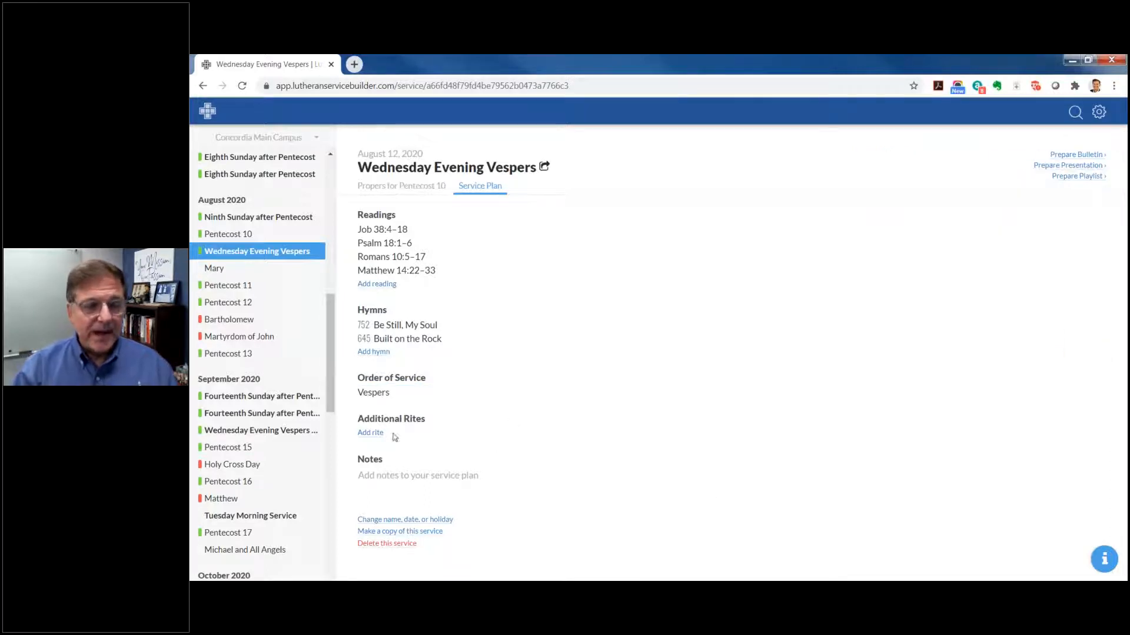
Review the additional rites offered for the service without adding one, and go to the plan's notes.
{"action": "left_click", "coordinate": [369, 434]}
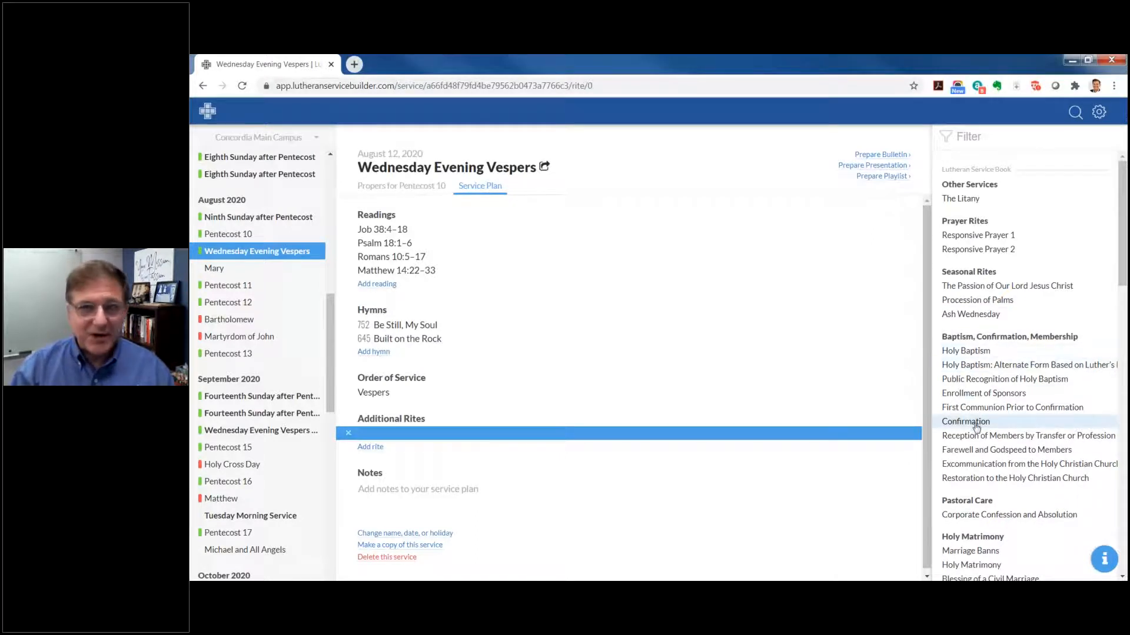
{"action": "scroll", "coordinate": [976, 426], "scroll_direction": "down", "scroll_amount": 2}
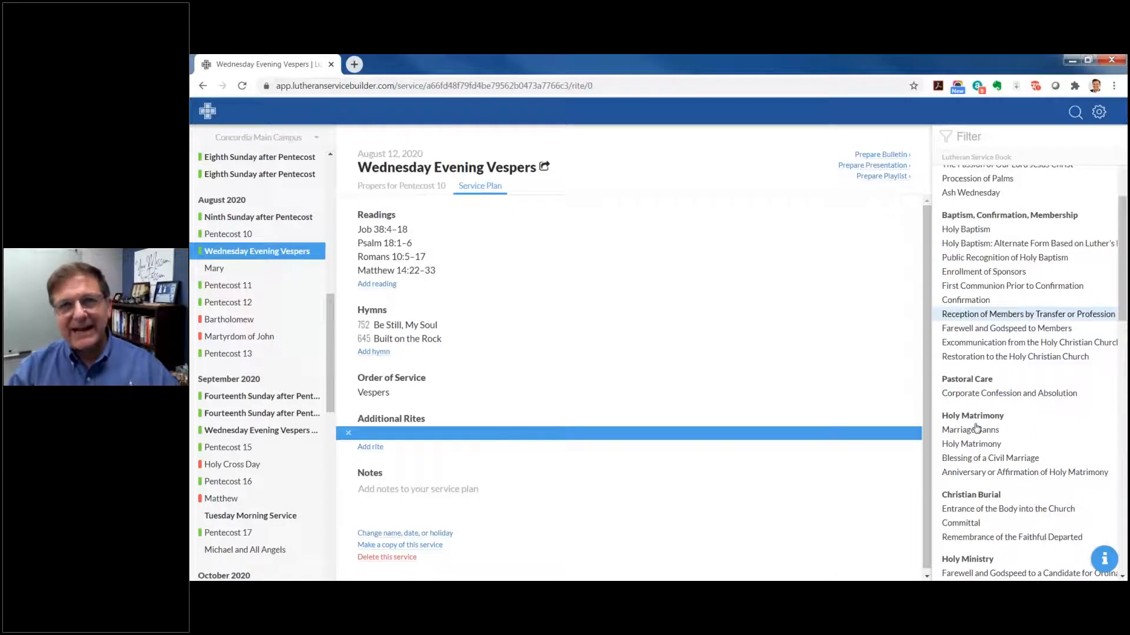
{"action": "scroll", "coordinate": [976, 426], "scroll_direction": "down", "scroll_amount": 2}
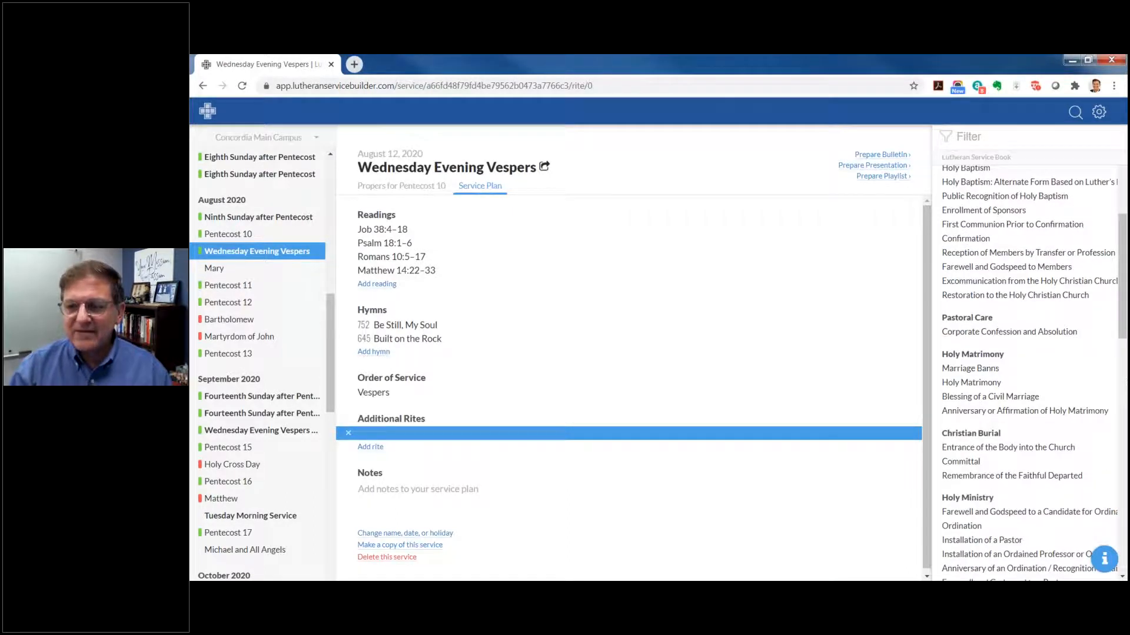
{"action": "left_click", "coordinate": [440, 492]}
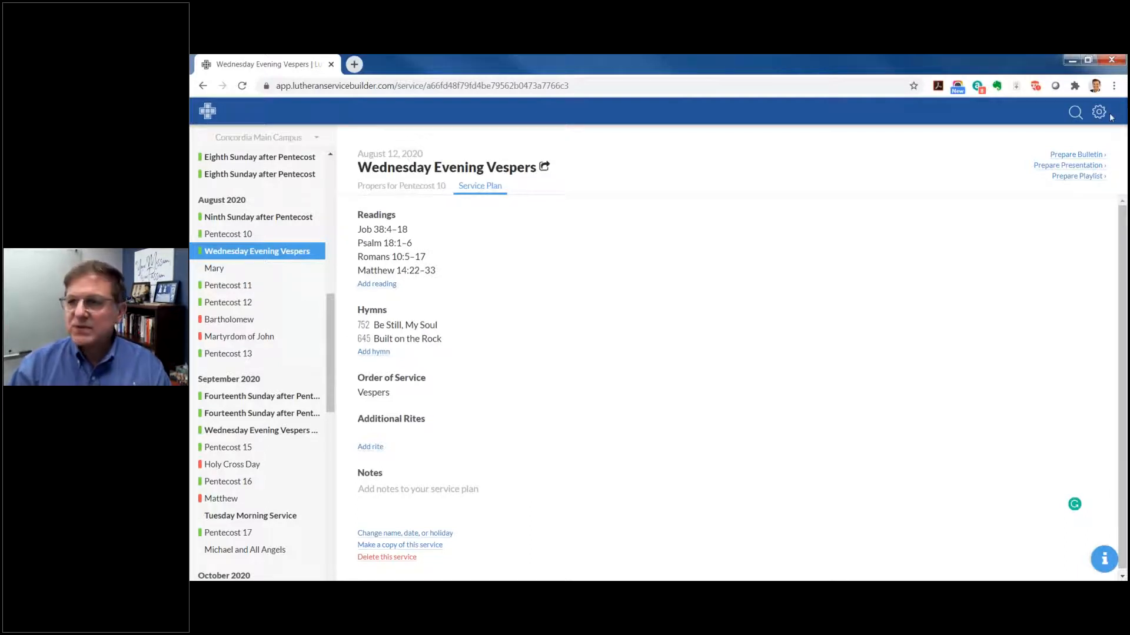
Open the bulletin for Wednesday Evening Vespers, reload the page and view the start of the document.
{"action": "left_click", "coordinate": [1077, 154]}
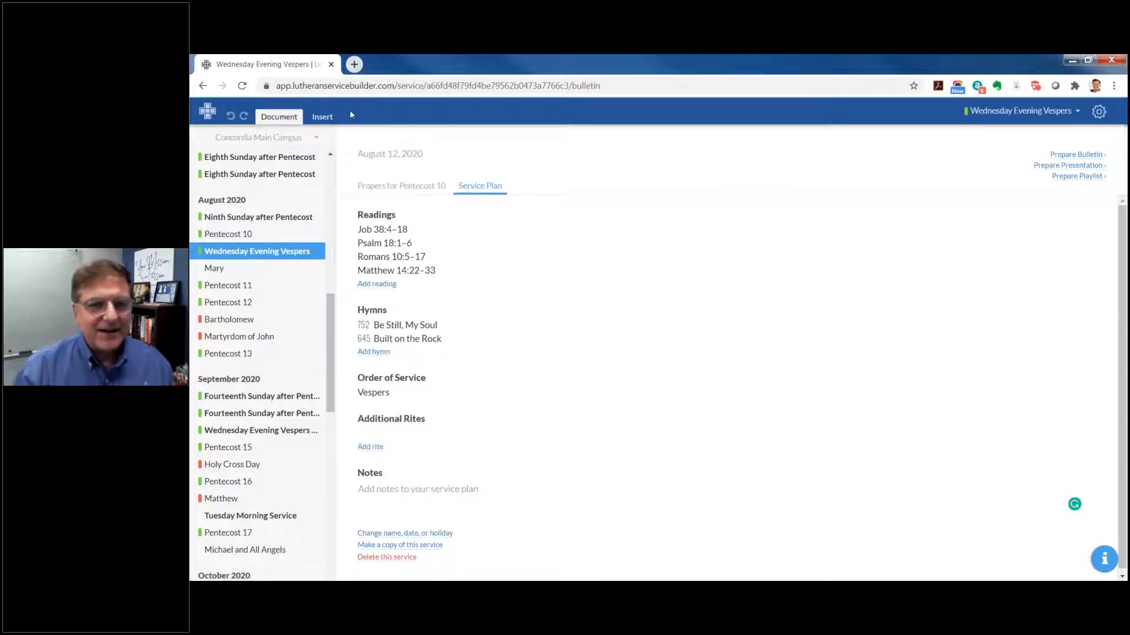
{"action": "left_click", "coordinate": [242, 86]}
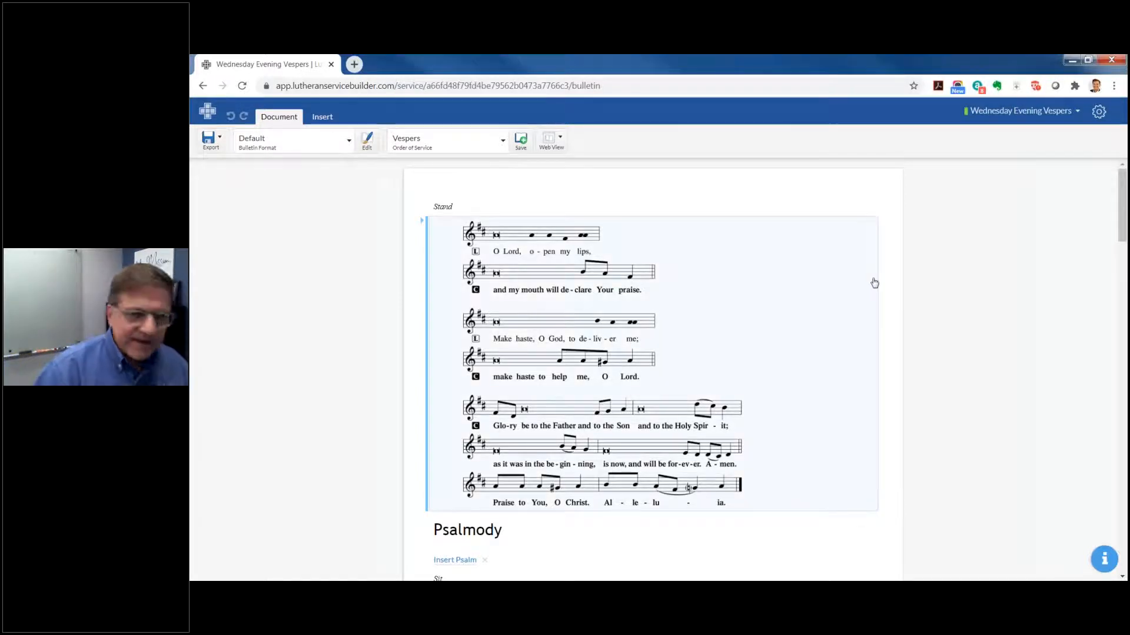
{"action": "scroll", "coordinate": [622, 223], "scroll_direction": "down", "scroll_amount": 1}
{"action": "scroll", "coordinate": [429, 182], "scroll_direction": "up", "scroll_amount": 1}
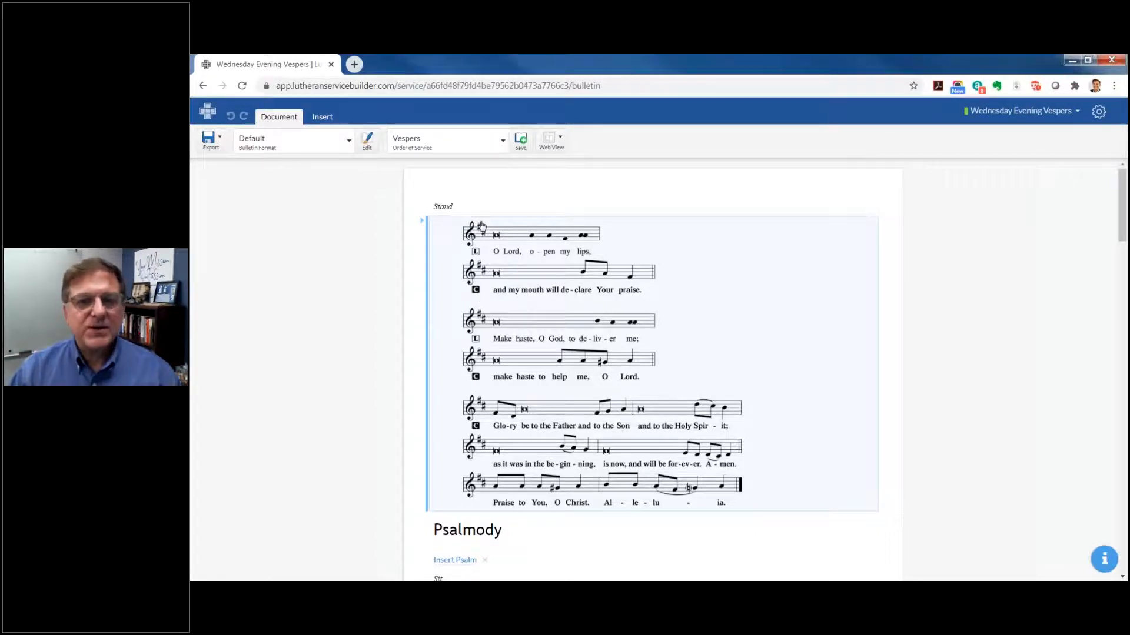
Expand the seasonal alternatives of the opening versicles, examine the Advent and Lent versions with their season notes, and collapse them again.
{"action": "left_click", "coordinate": [421, 224]}
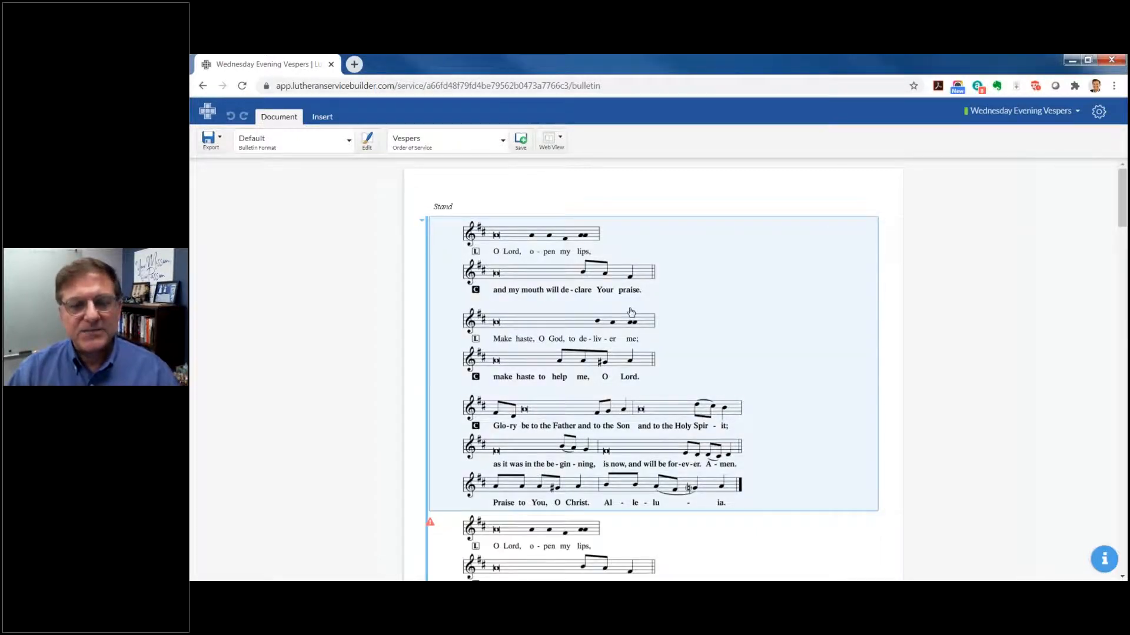
{"action": "scroll", "coordinate": [630, 311], "scroll_direction": "down", "scroll_amount": 4}
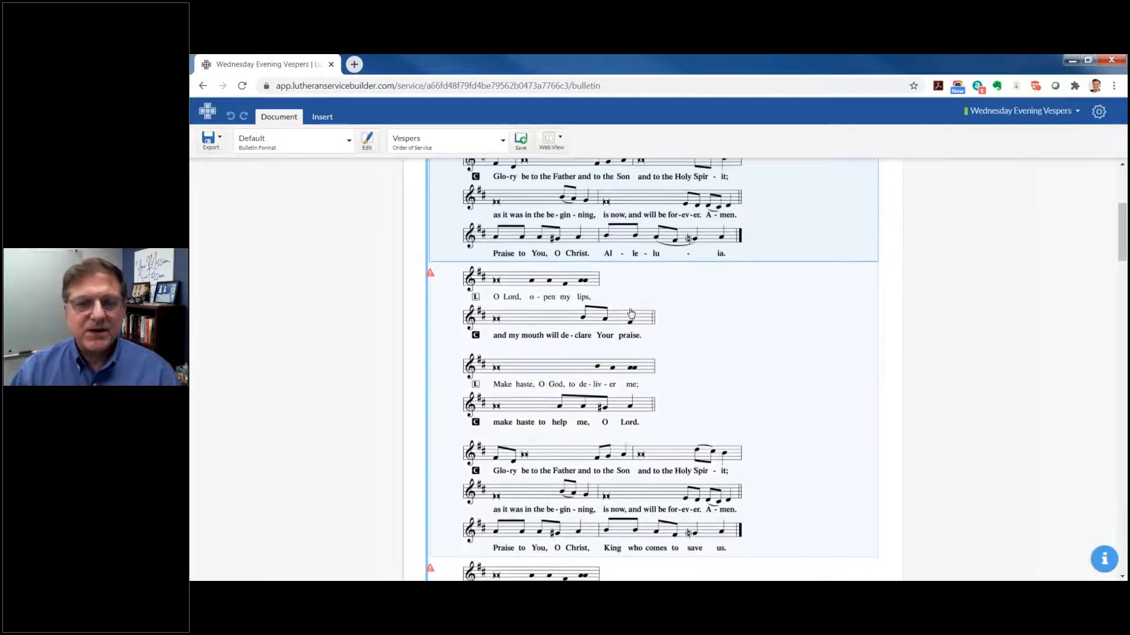
{"action": "scroll", "coordinate": [631, 312], "scroll_direction": "down", "scroll_amount": 1}
{"action": "mouse_move", "coordinate": [428, 221]}
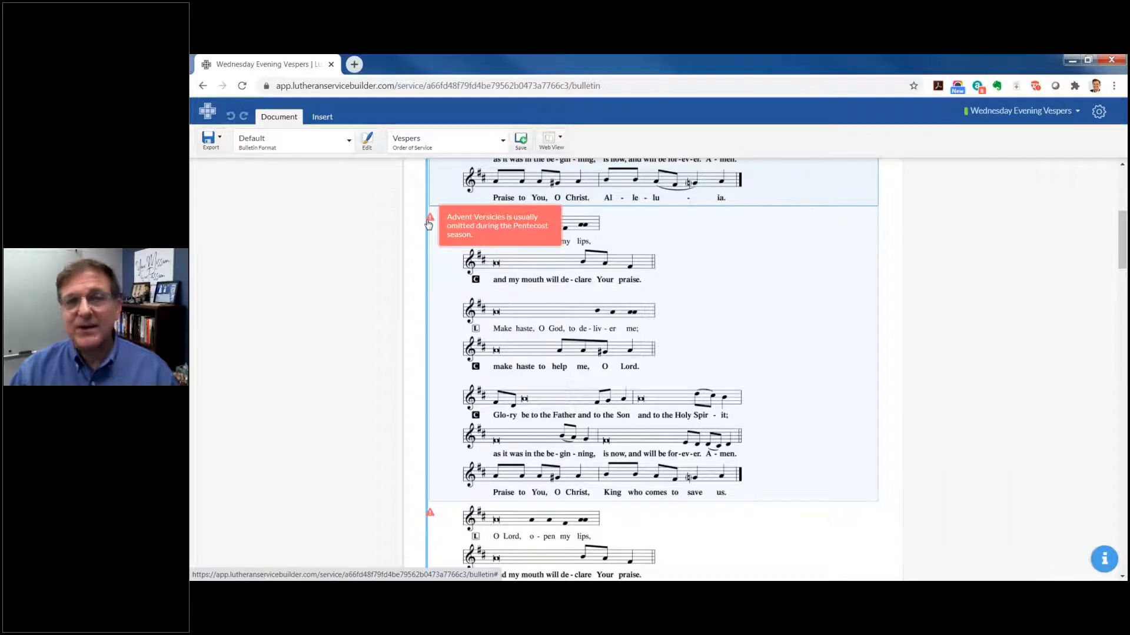
{"action": "scroll", "coordinate": [430, 236], "scroll_direction": "down", "scroll_amount": 4}
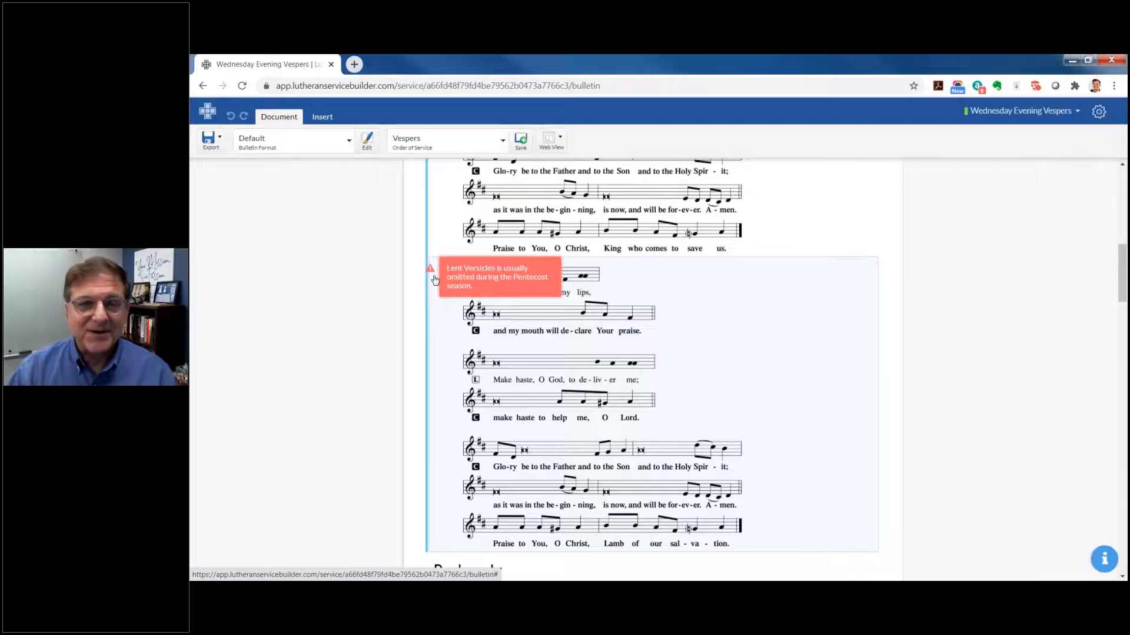
{"action": "scroll", "coordinate": [435, 280], "scroll_direction": "down", "scroll_amount": 4}
{"action": "scroll", "coordinate": [435, 280], "scroll_direction": "up", "scroll_amount": 8}
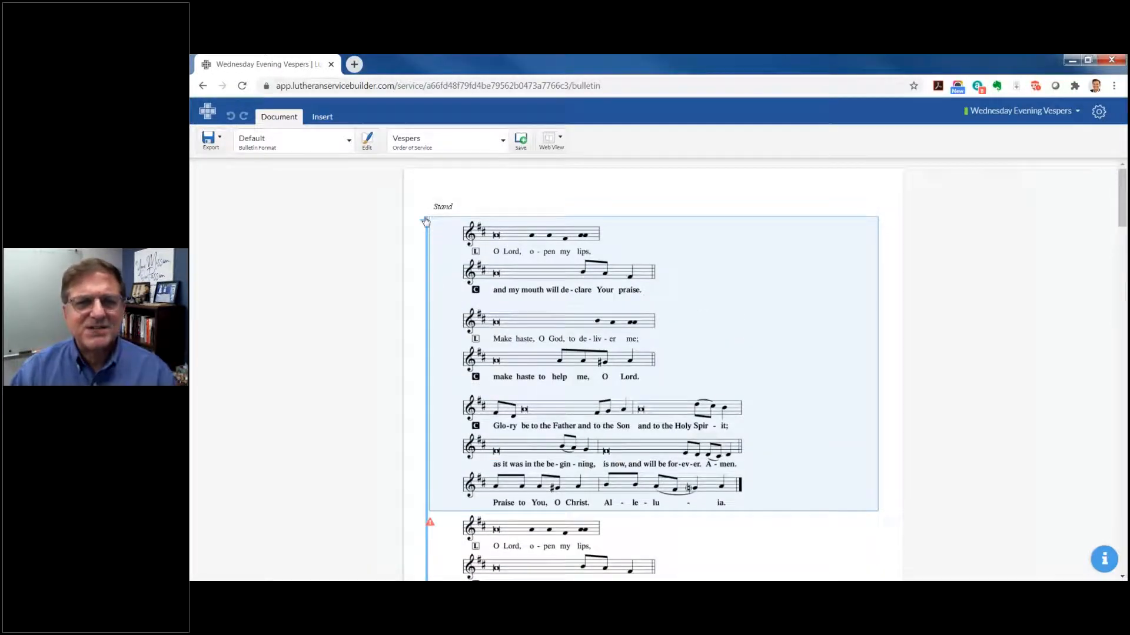
{"action": "left_click", "coordinate": [422, 225]}
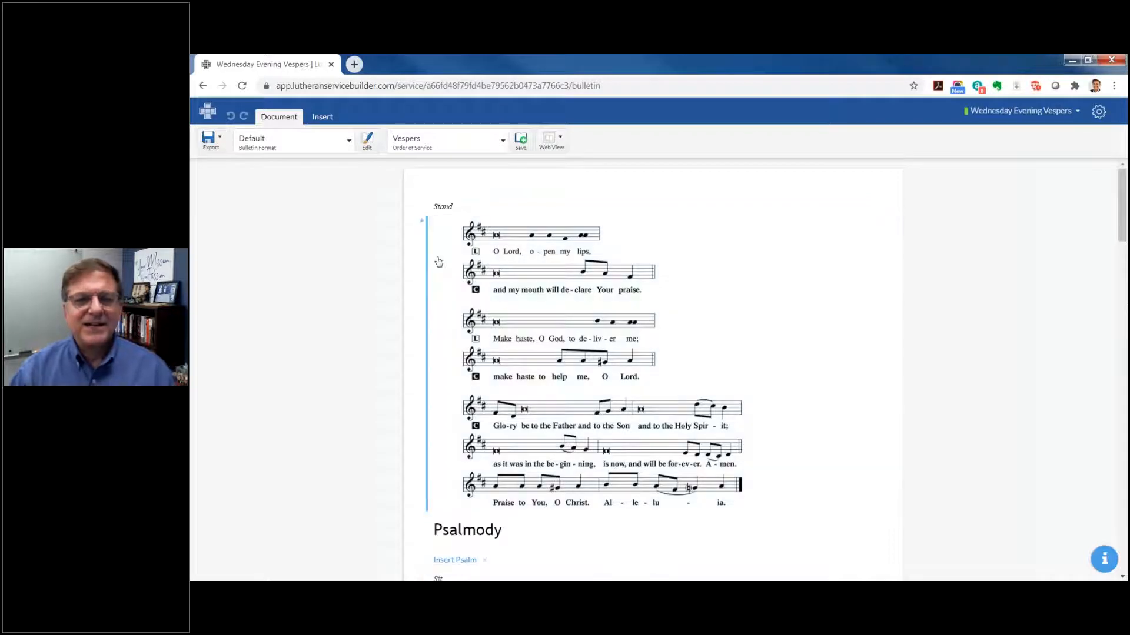
Insert Psalm 18:1–6 from the service plan under Psalmody.
{"action": "scroll", "coordinate": [857, 376], "scroll_direction": "down", "scroll_amount": 4}
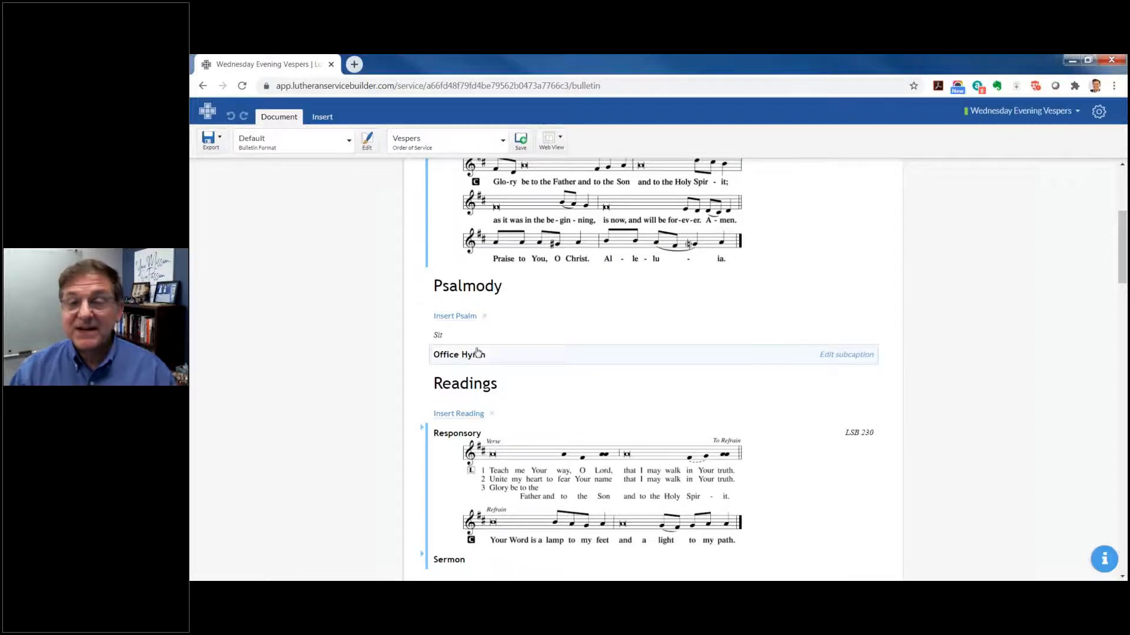
{"action": "left_click", "coordinate": [457, 319]}
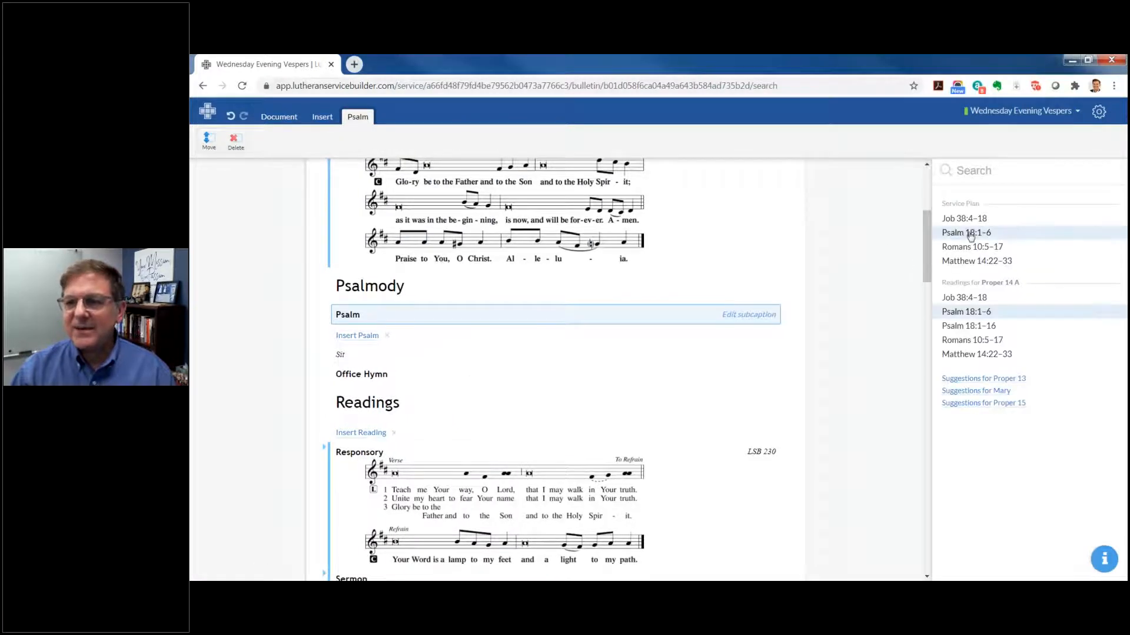
{"action": "left_click", "coordinate": [961, 236]}
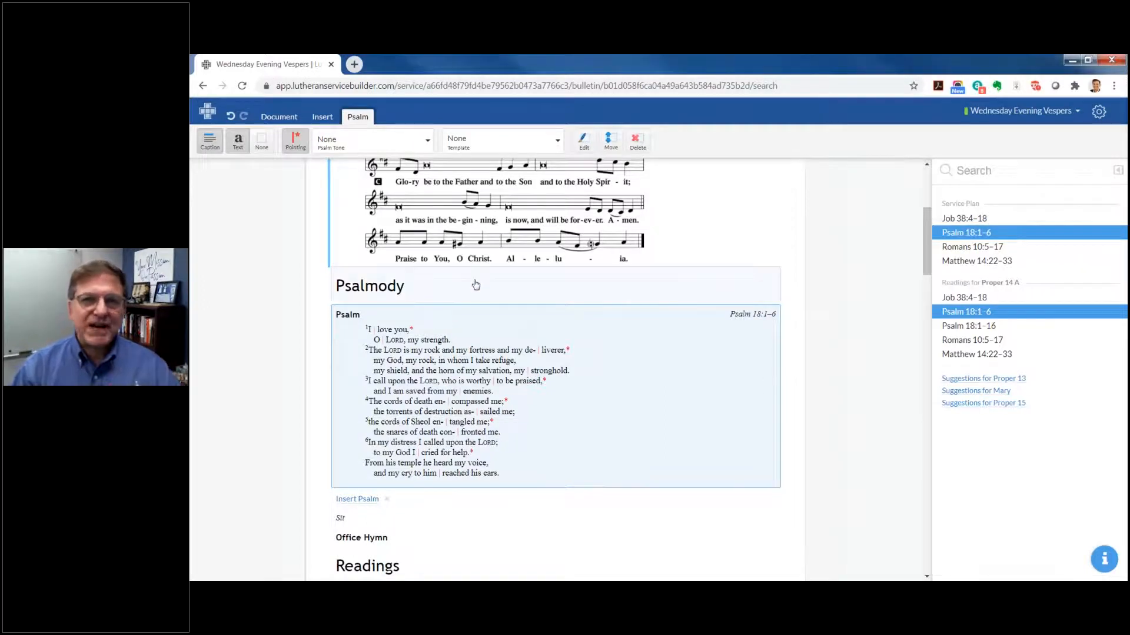
Try the opening versicles in the combined text and melody format and as text only, and return them to melody.
{"action": "scroll", "coordinate": [475, 285], "scroll_direction": "up", "scroll_amount": 4}
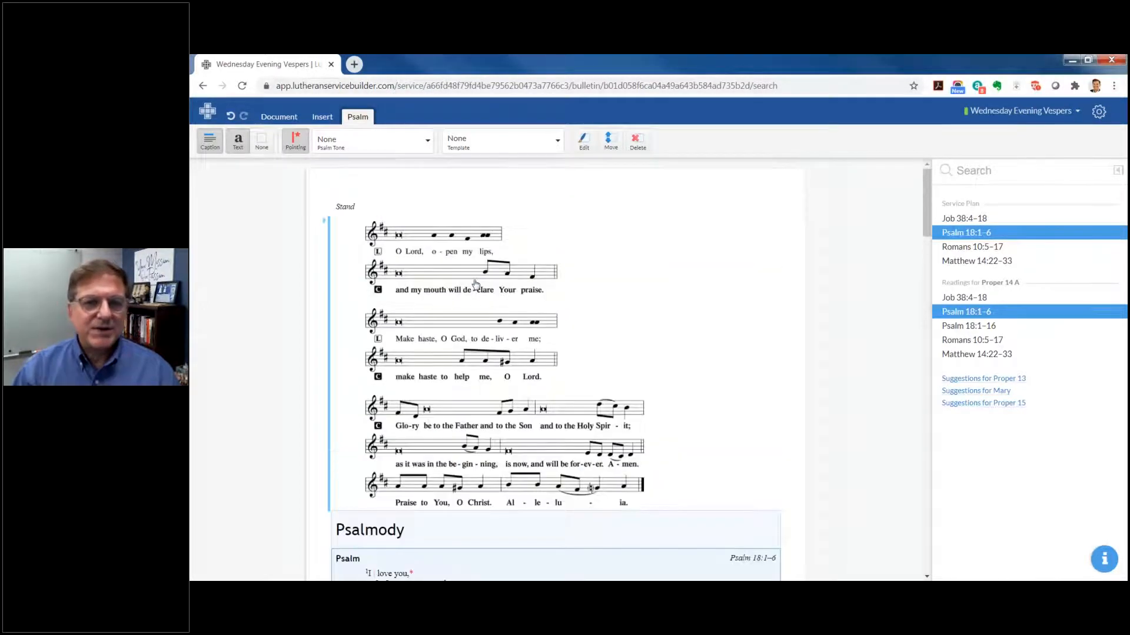
{"action": "left_click", "coordinate": [475, 283]}
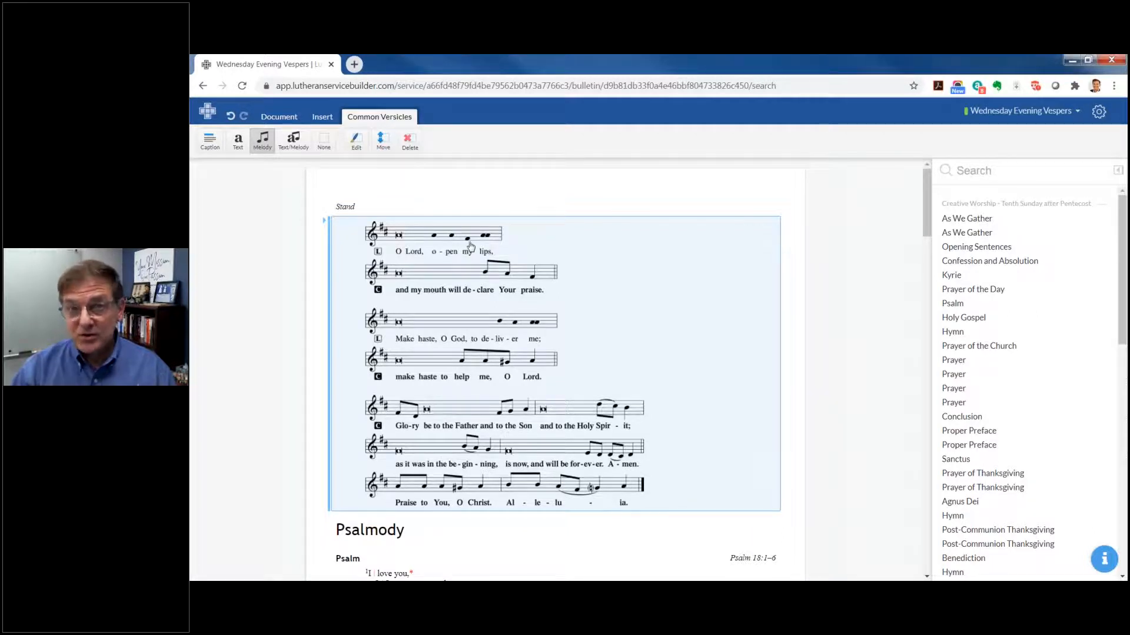
{"action": "left_click", "coordinate": [296, 147]}
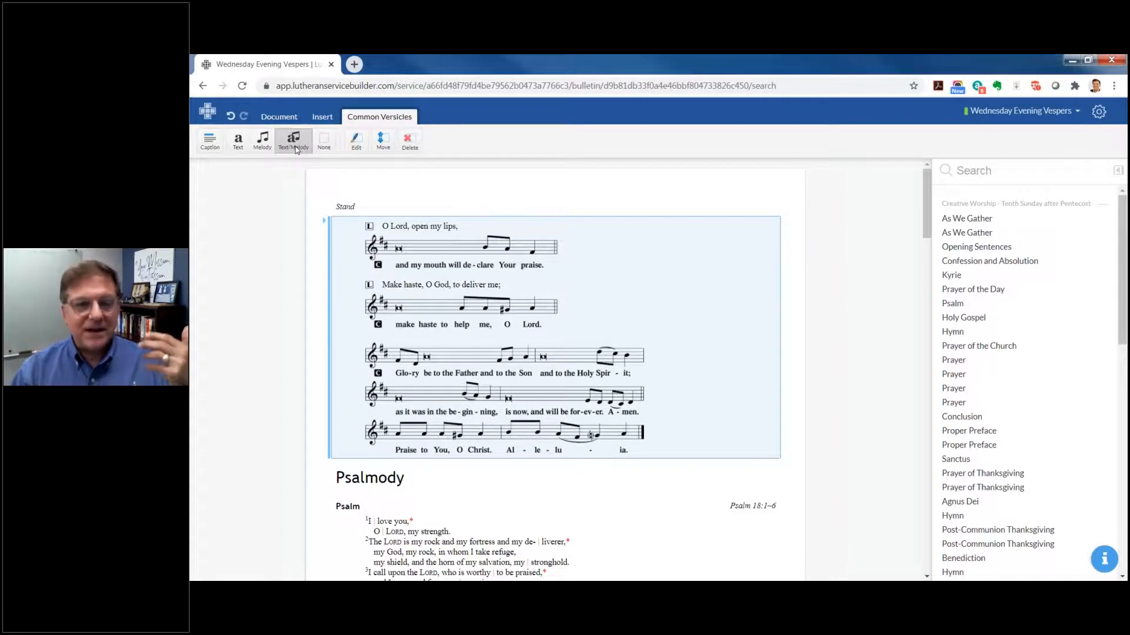
{"action": "left_click", "coordinate": [266, 144]}
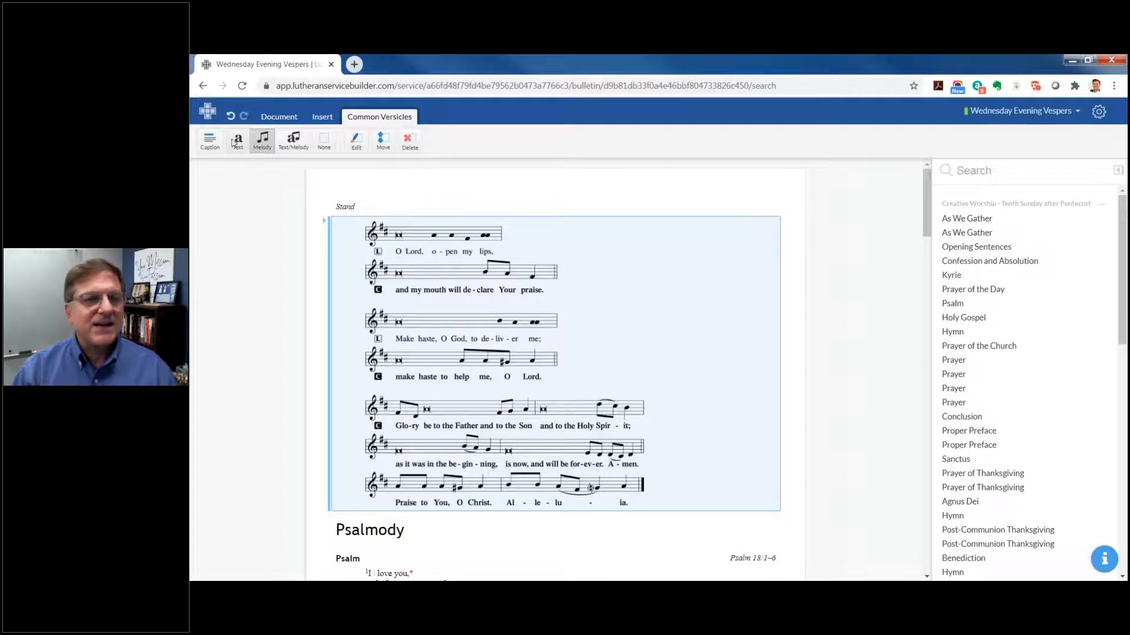
{"action": "left_click", "coordinate": [239, 150]}
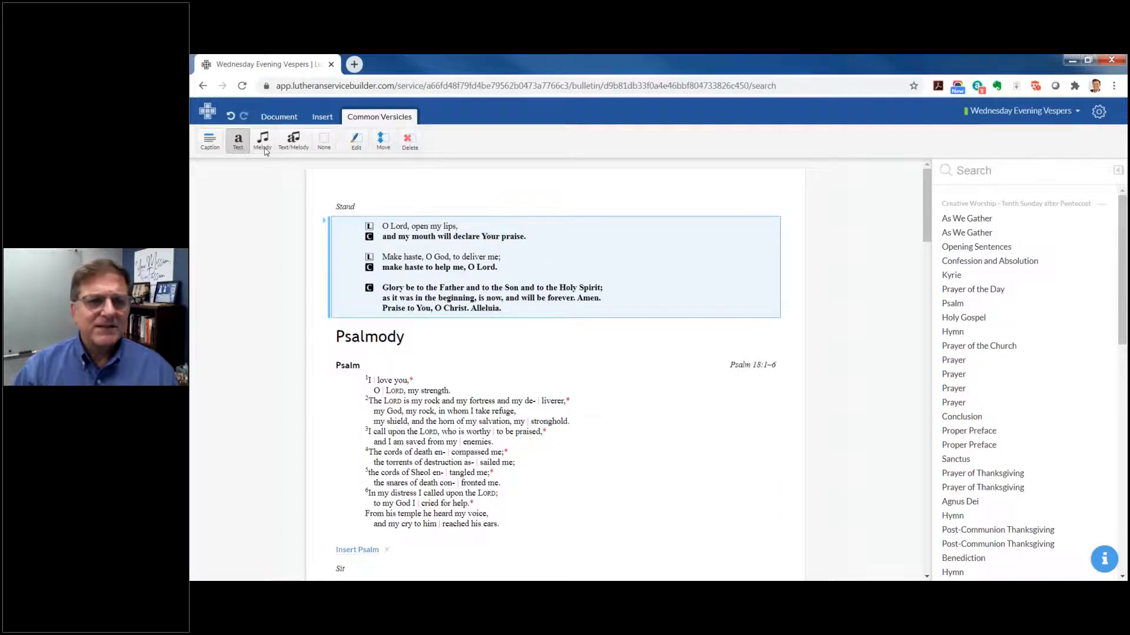
{"action": "left_click", "coordinate": [266, 149]}
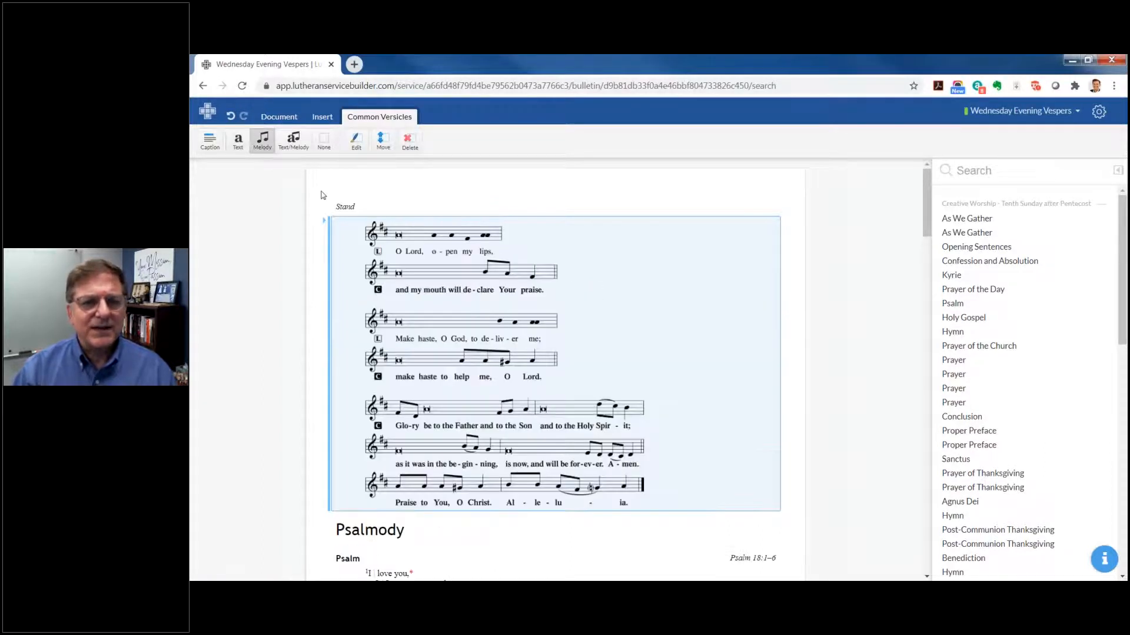
Switch the pointing of Psalm 18:1–6 off and on again, and set its psalm tone to C.
{"action": "scroll", "coordinate": [337, 285], "scroll_direction": "down", "scroll_amount": 5}
{"action": "scroll", "coordinate": [338, 286], "scroll_direction": "down", "scroll_amount": 2}
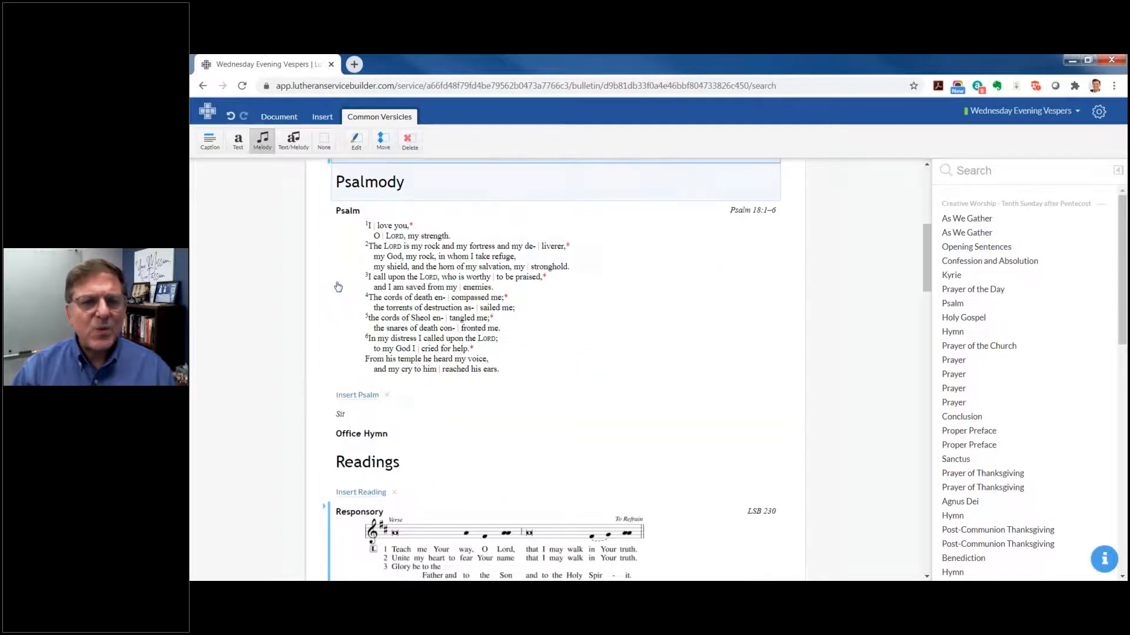
{"action": "left_click", "coordinate": [455, 271]}
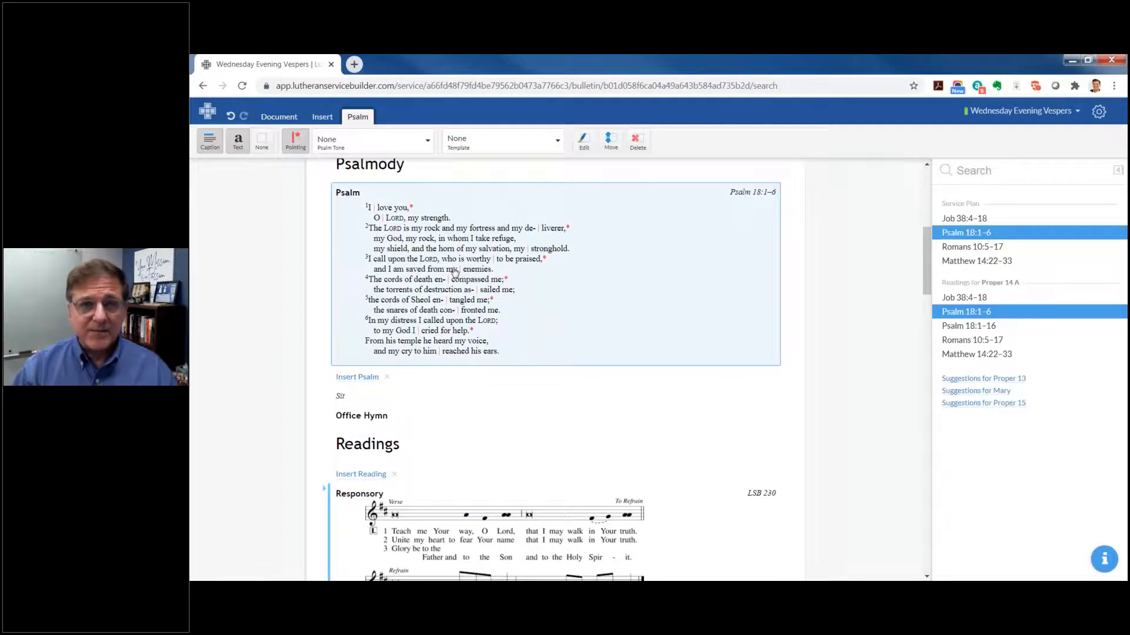
{"action": "left_click", "coordinate": [299, 147]}
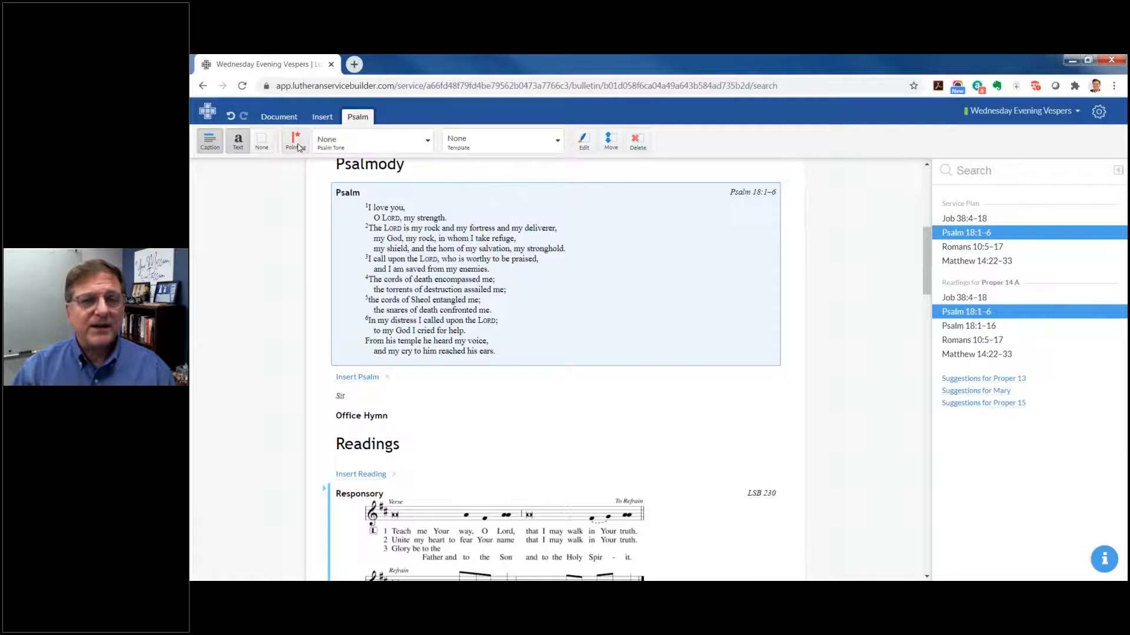
{"action": "left_click", "coordinate": [297, 144]}
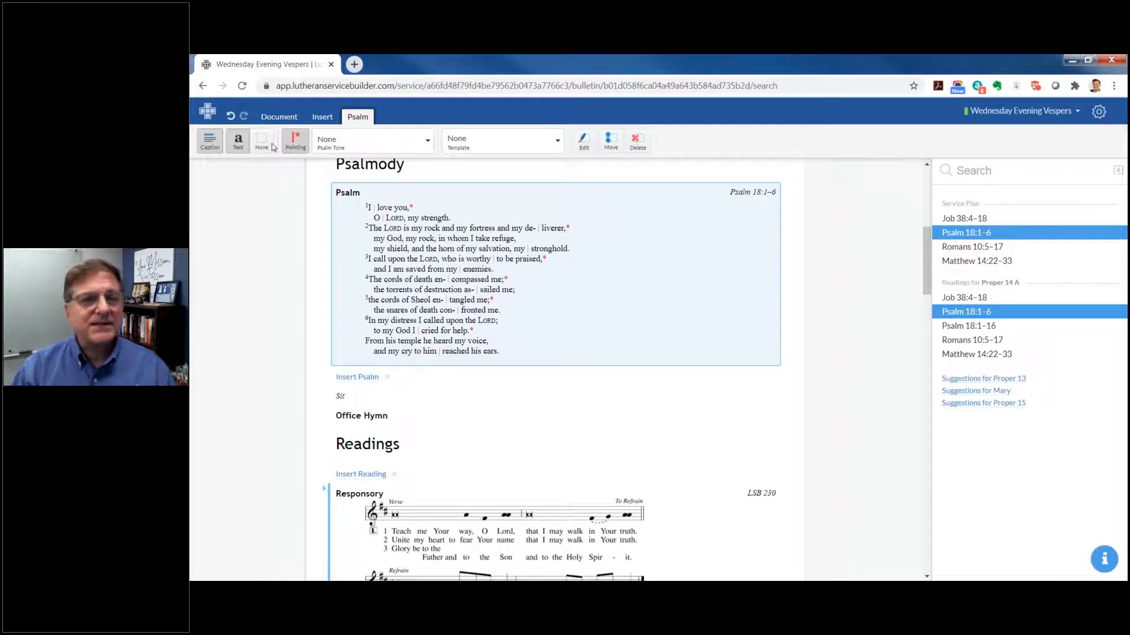
{"action": "left_click", "coordinate": [430, 144]}
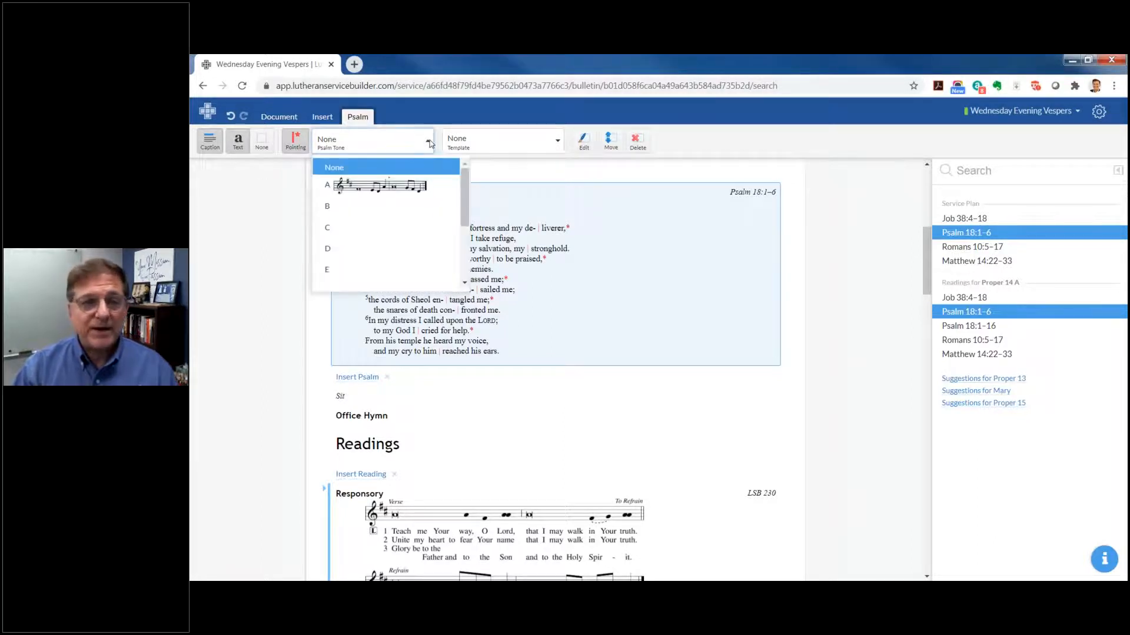
{"action": "left_click", "coordinate": [401, 229]}
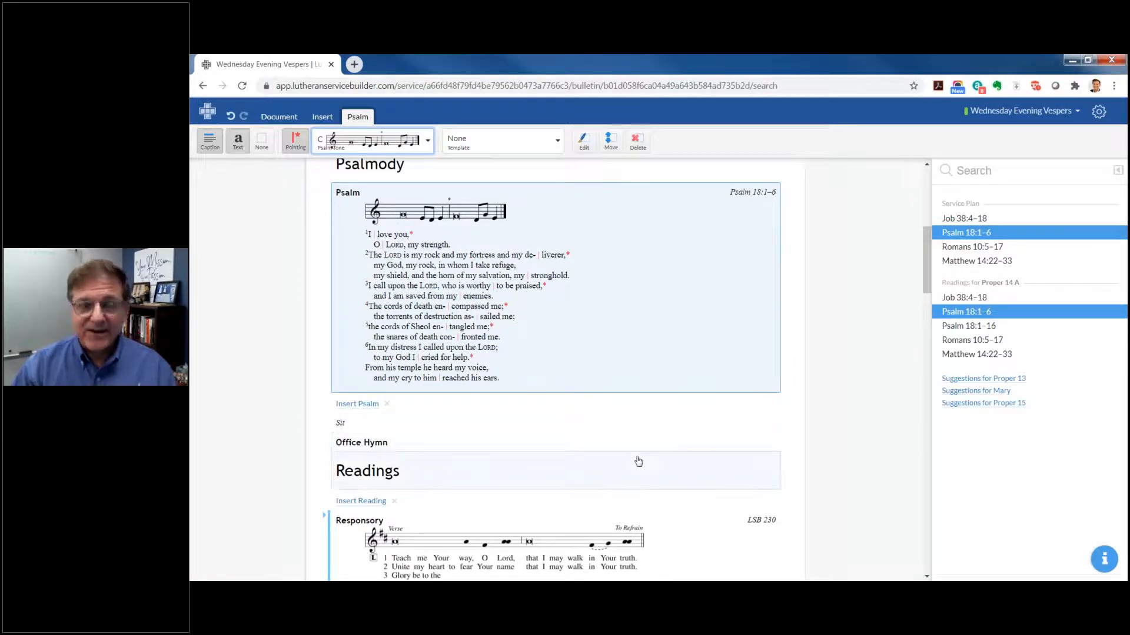
Remove the leftover Insert Psalm placeholder below the psalm.
{"action": "scroll", "coordinate": [638, 461], "scroll_direction": "down", "scroll_amount": 2}
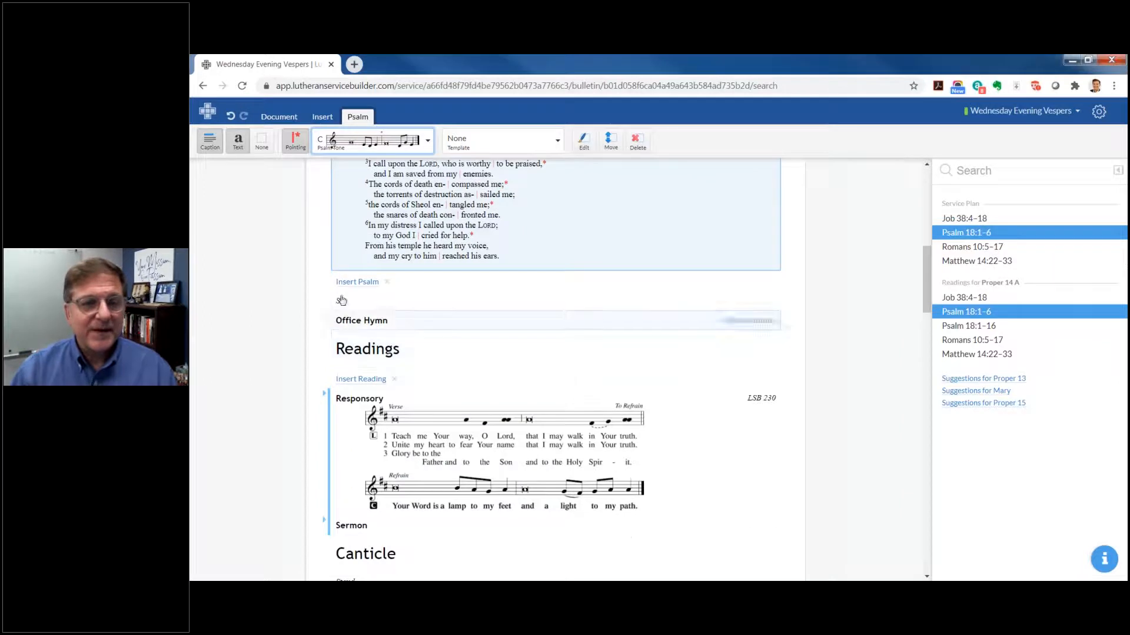
{"action": "left_click", "coordinate": [387, 283]}
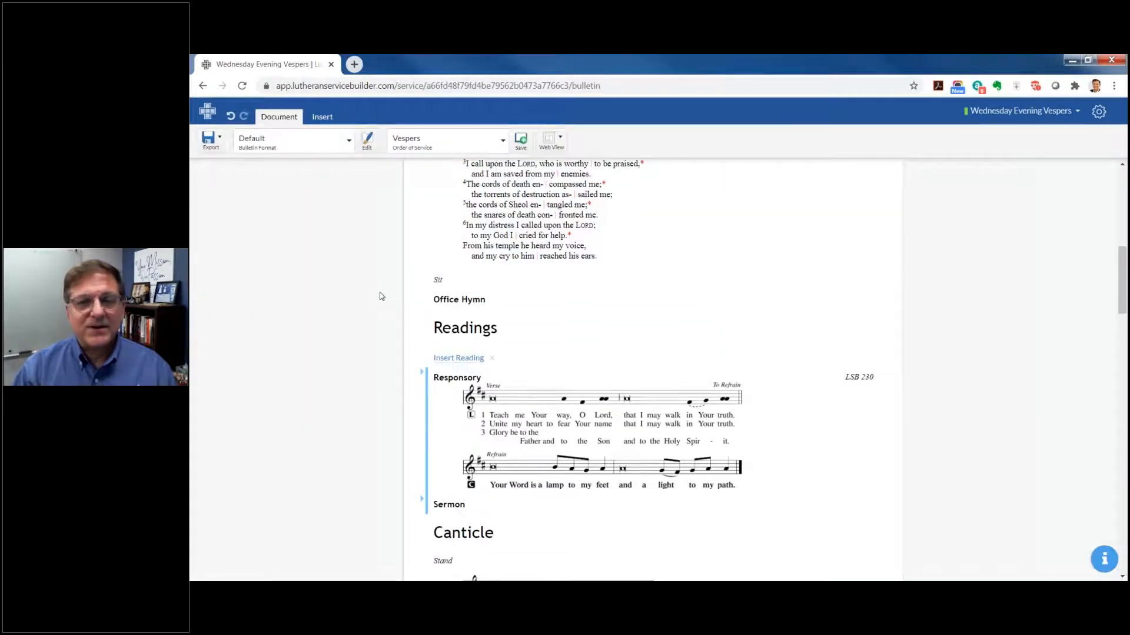
Set the Office Hymn to 645 Built on the Rock from the service plan and display it with its melody.
{"action": "left_click", "coordinate": [459, 302]}
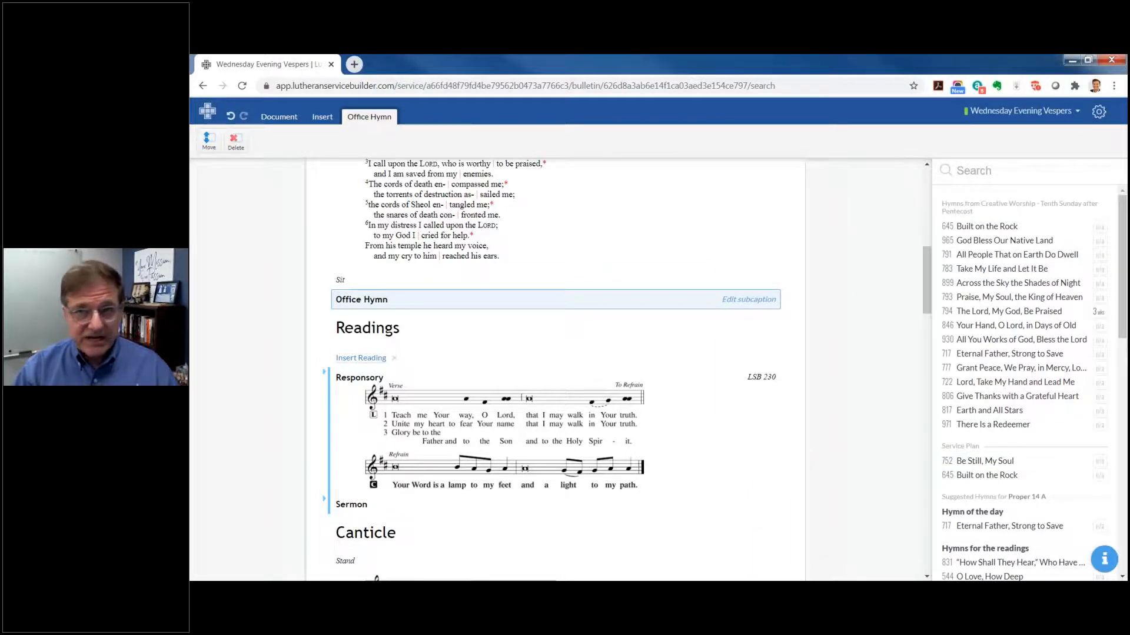
{"action": "scroll", "coordinate": [961, 327], "scroll_direction": "down", "scroll_amount": 2}
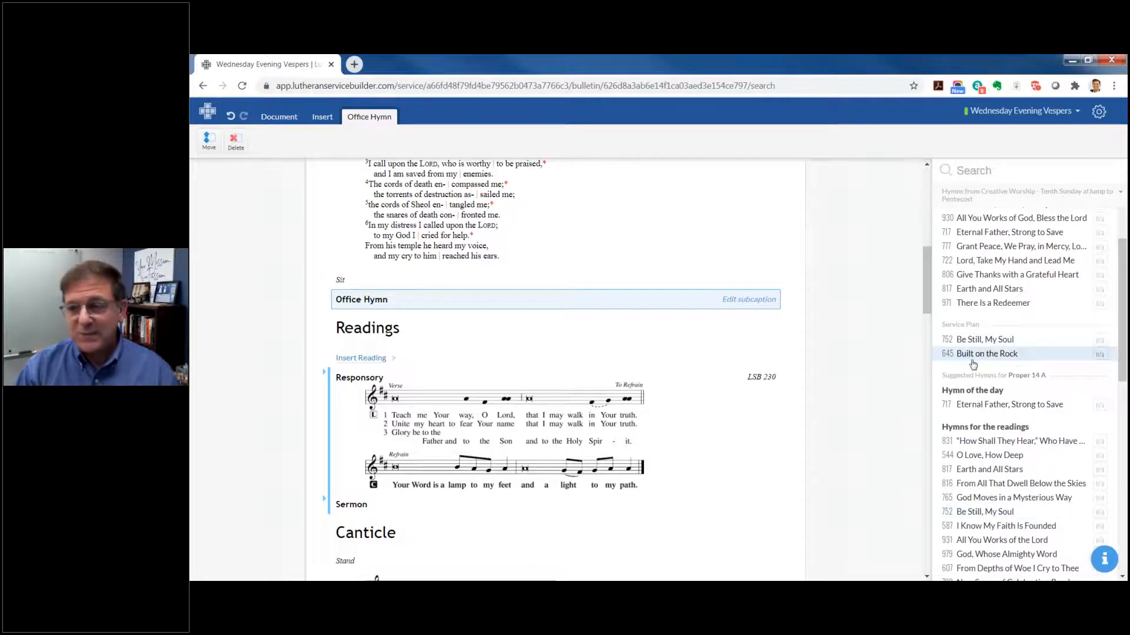
{"action": "left_click", "coordinate": [983, 340]}
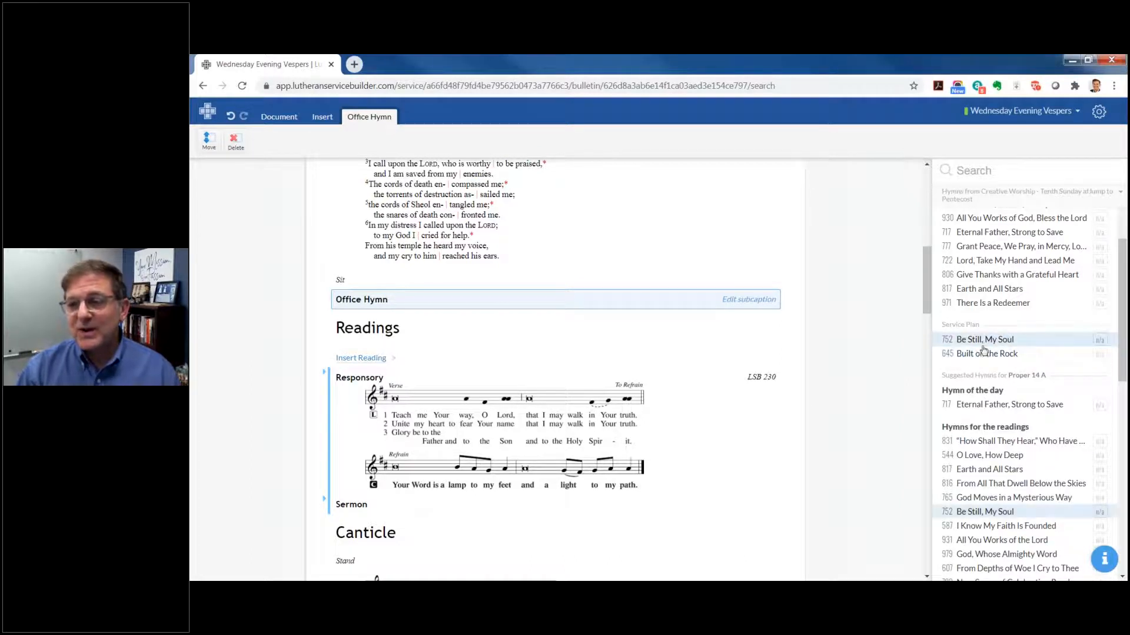
{"action": "left_click", "coordinate": [982, 354]}
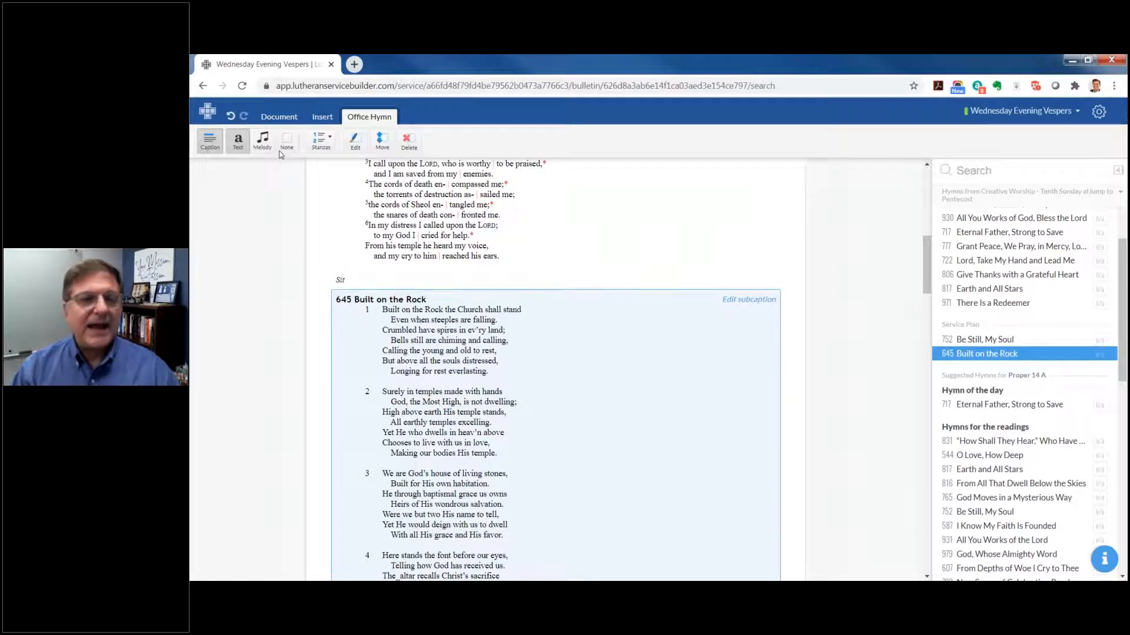
{"action": "left_click", "coordinate": [261, 141]}
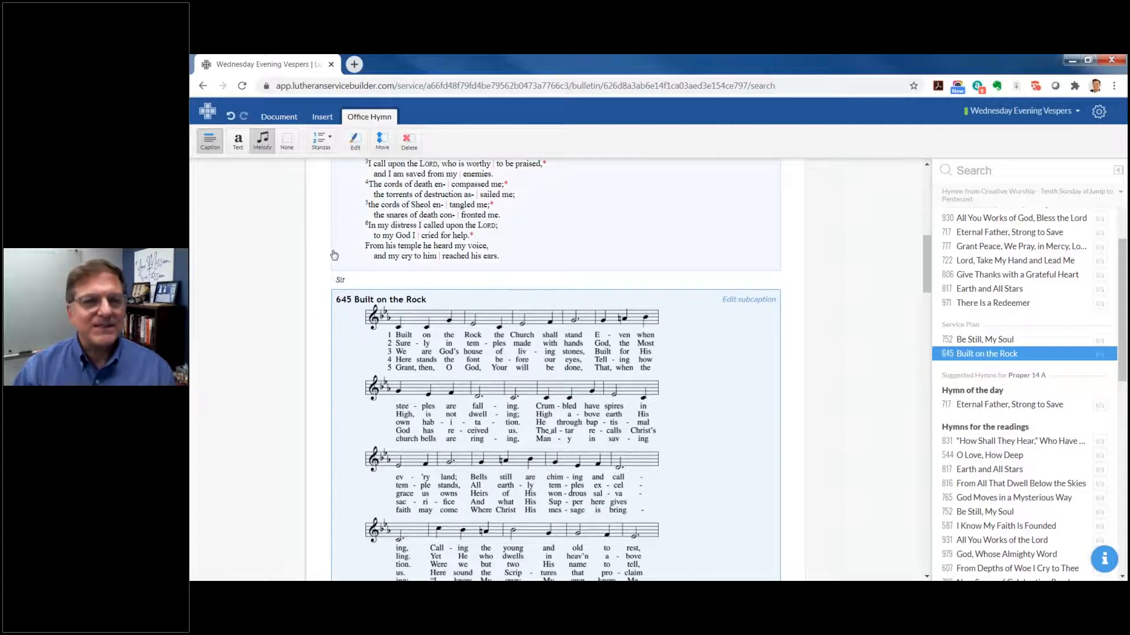
Limit the Office Hymn to stanzas 1 to 3 by excluding stanzas 4 and 5, and recheck the stanza selection.
{"action": "left_click", "coordinate": [331, 149]}
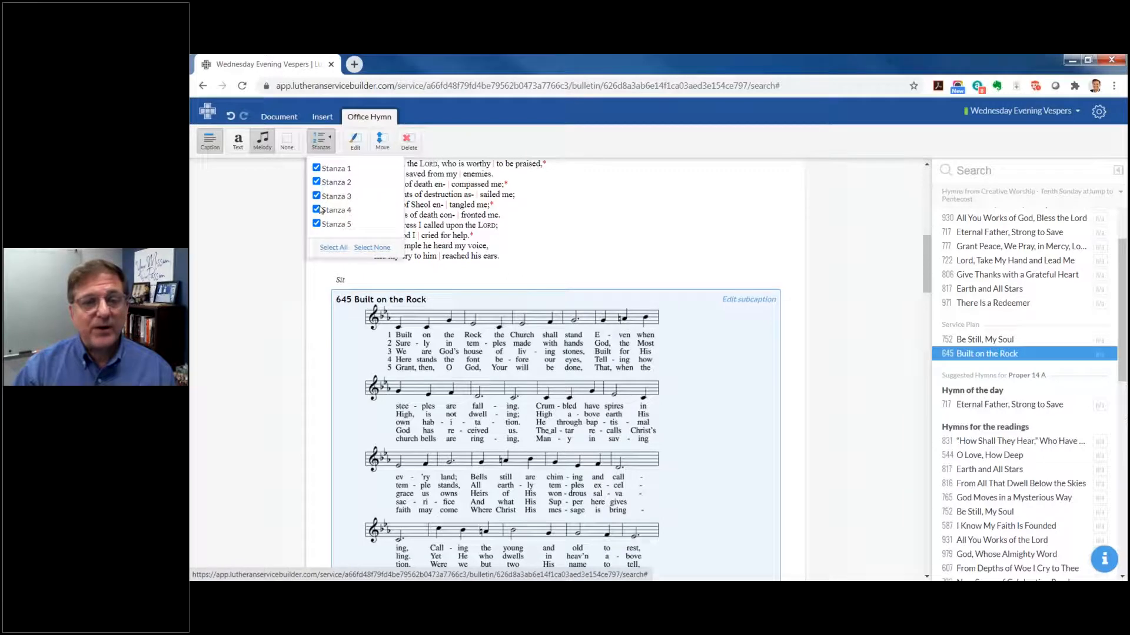
{"action": "left_click", "coordinate": [316, 210]}
{"action": "left_click", "coordinate": [316, 224]}
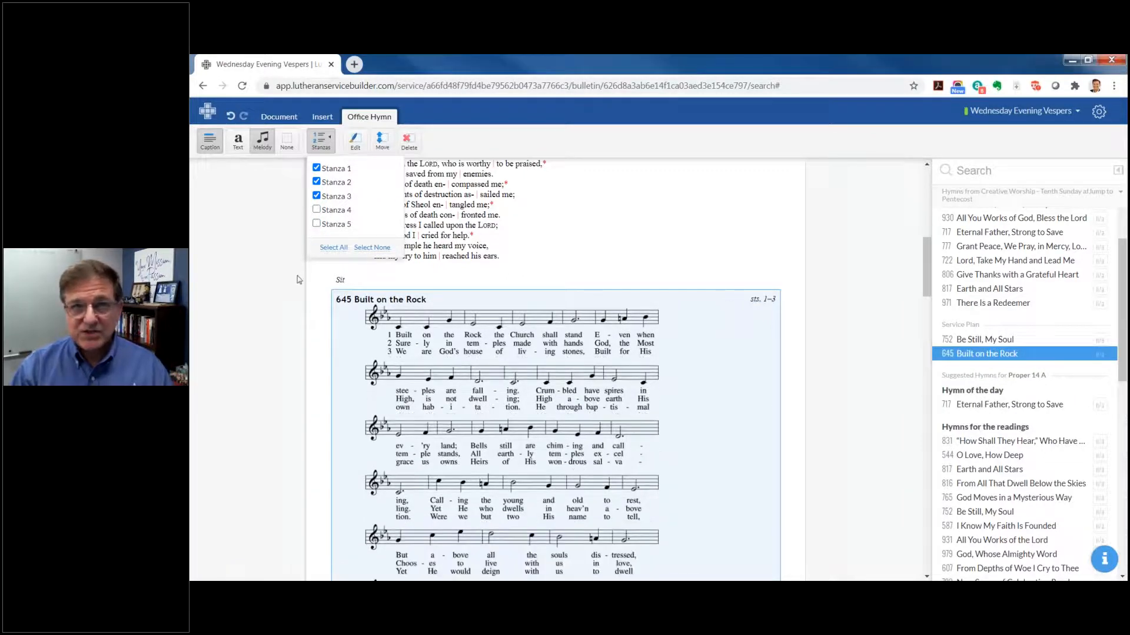
{"action": "left_click", "coordinate": [282, 302]}
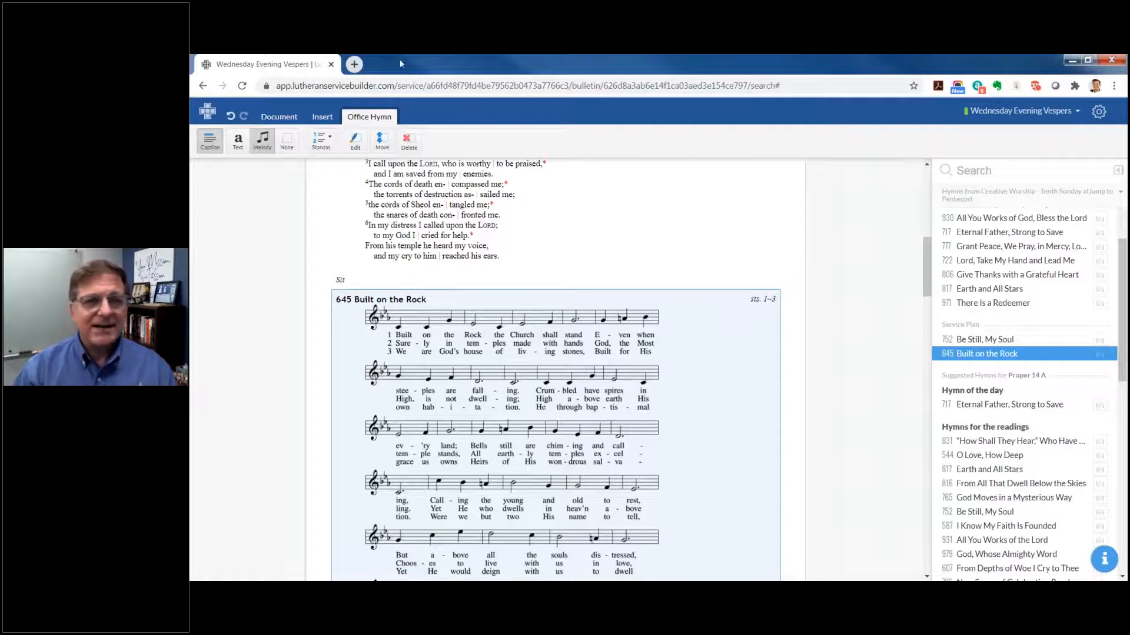
{"action": "left_click", "coordinate": [335, 146]}
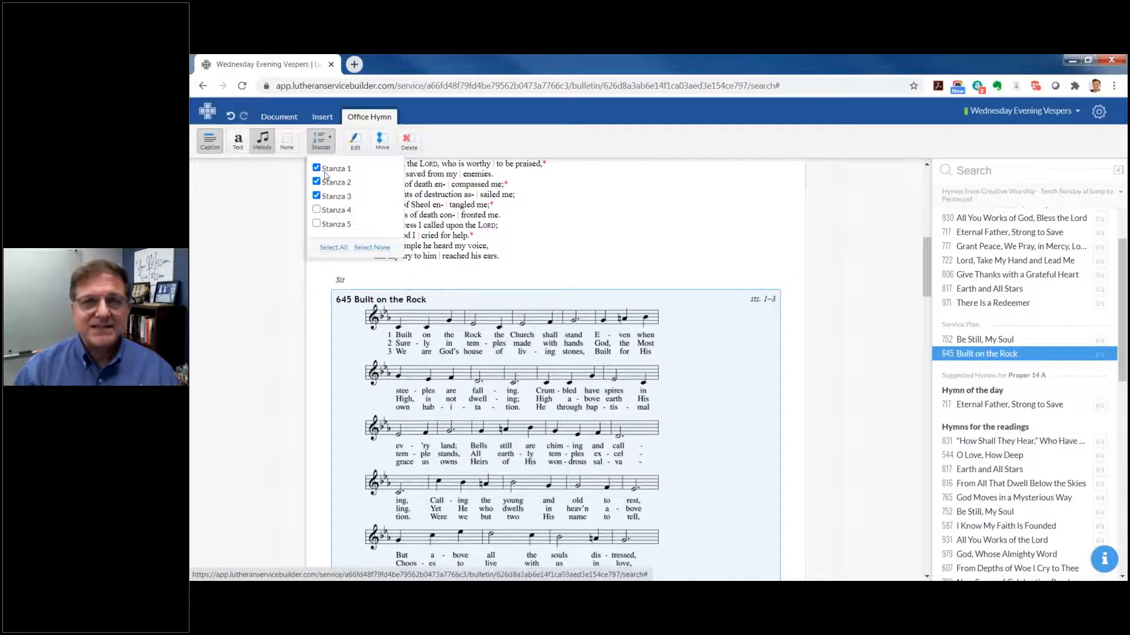
{"action": "left_click", "coordinate": [232, 250]}
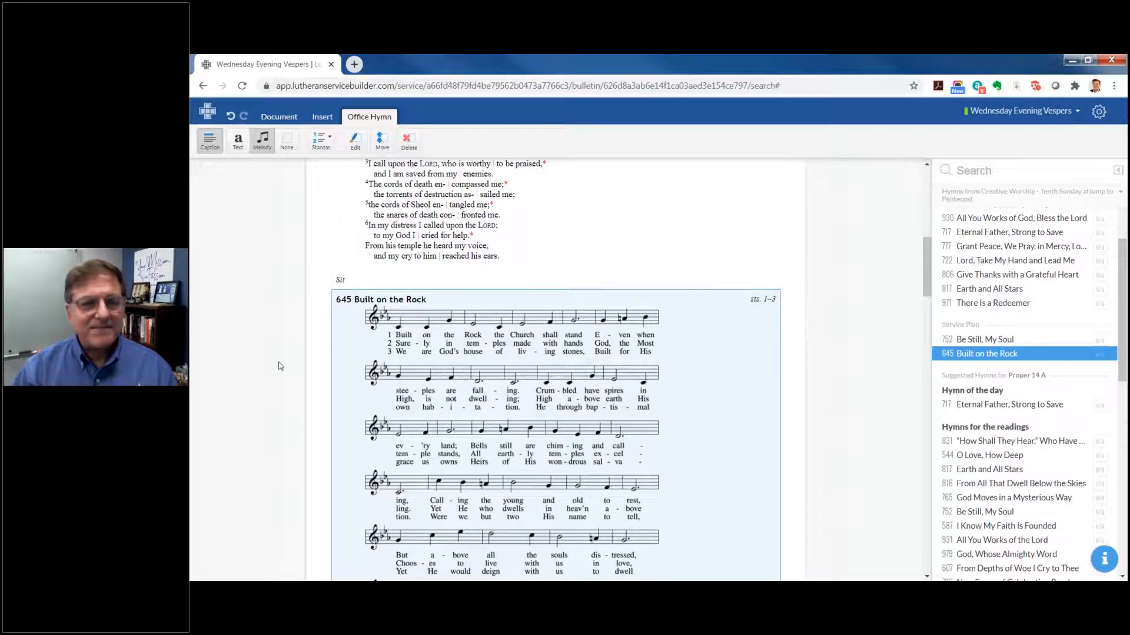
Add Job 38:4–18 from the service plan as the first reading under Readings and caption it Old Testament Reading.
{"action": "scroll", "coordinate": [280, 365], "scroll_direction": "down", "scroll_amount": 6}
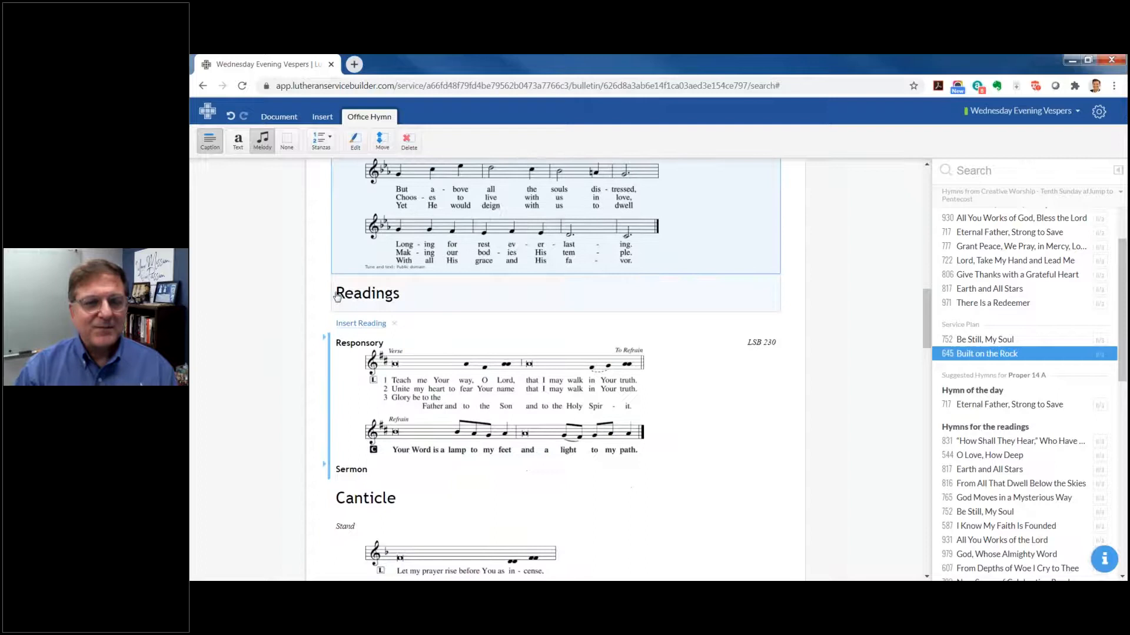
{"action": "left_click", "coordinate": [361, 321]}
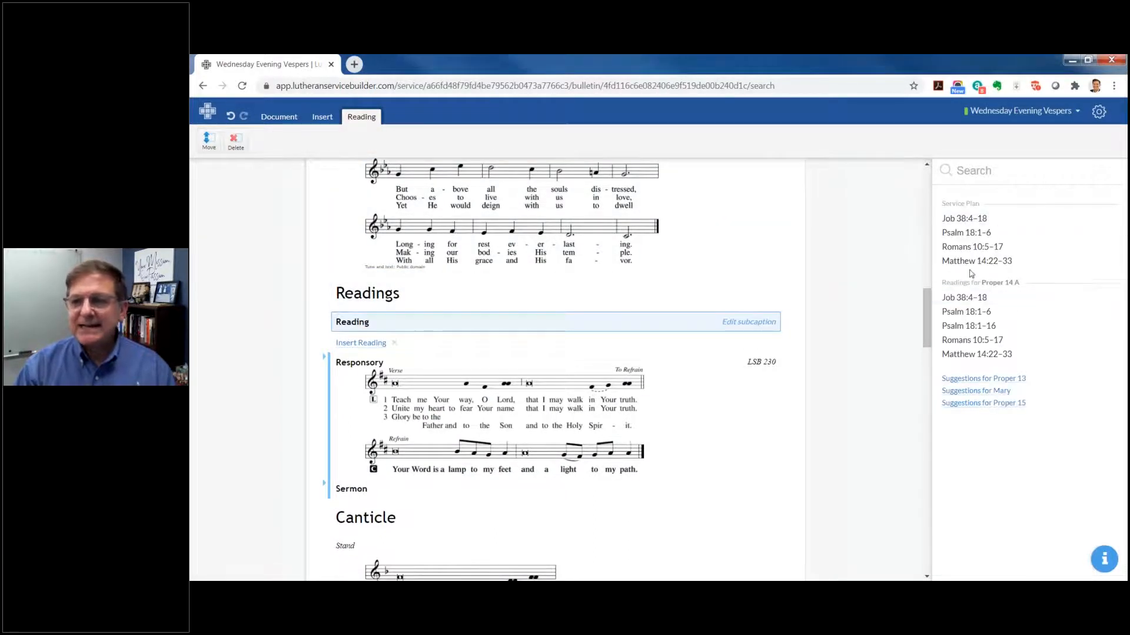
{"action": "left_click", "coordinate": [957, 222]}
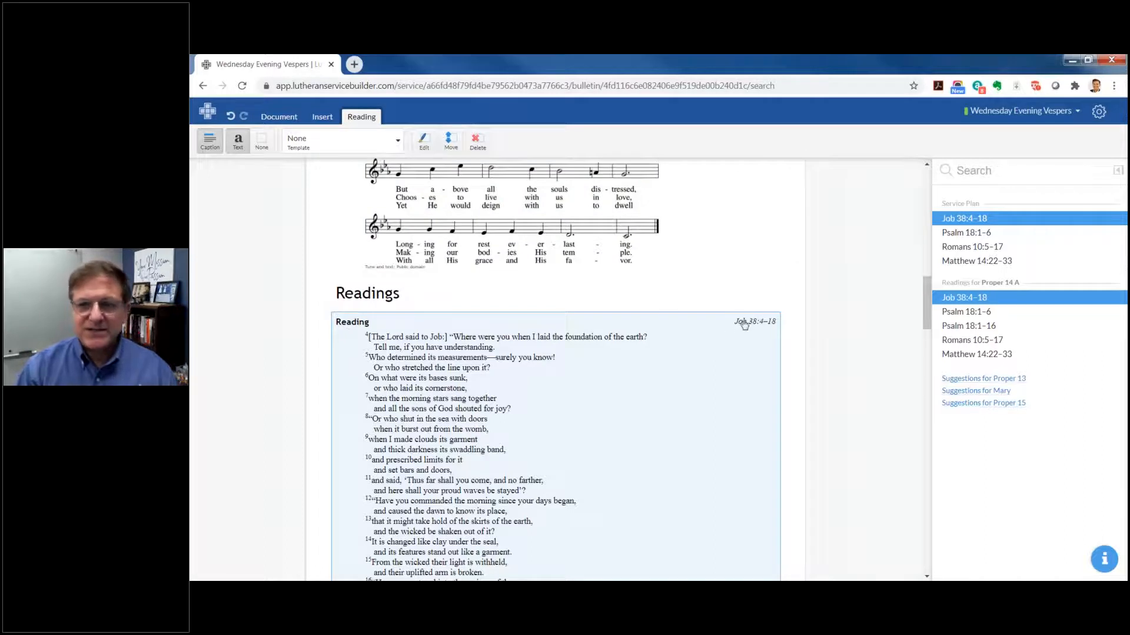
{"action": "double_click", "coordinate": [356, 322]}
{"action": "type", "text": "Old Testament"}
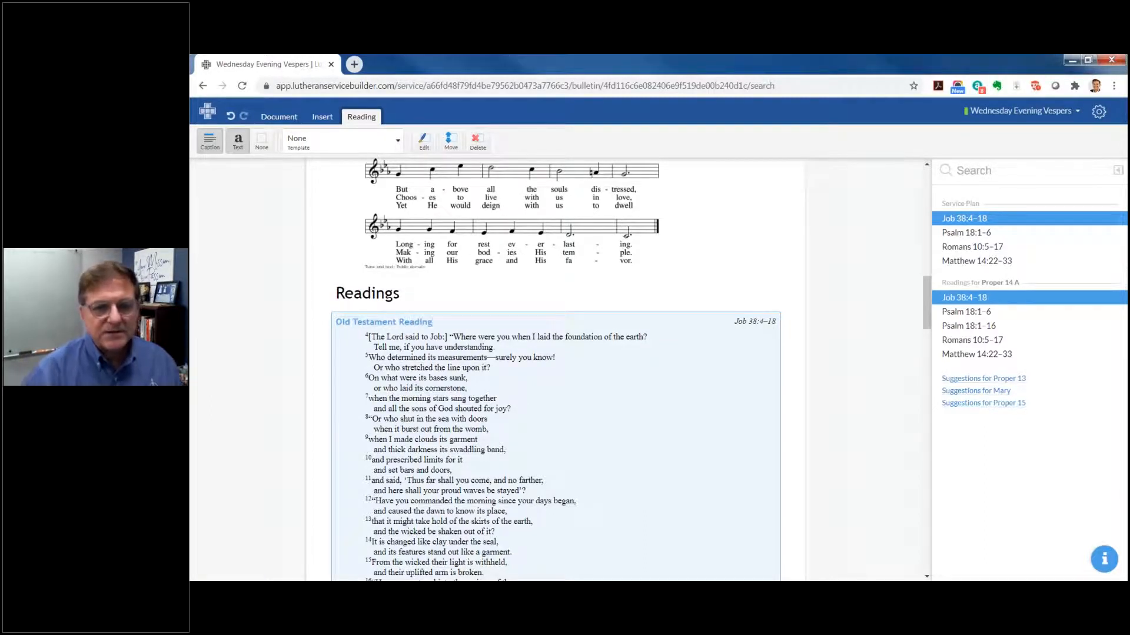
{"action": "left_click", "coordinate": [455, 374]}
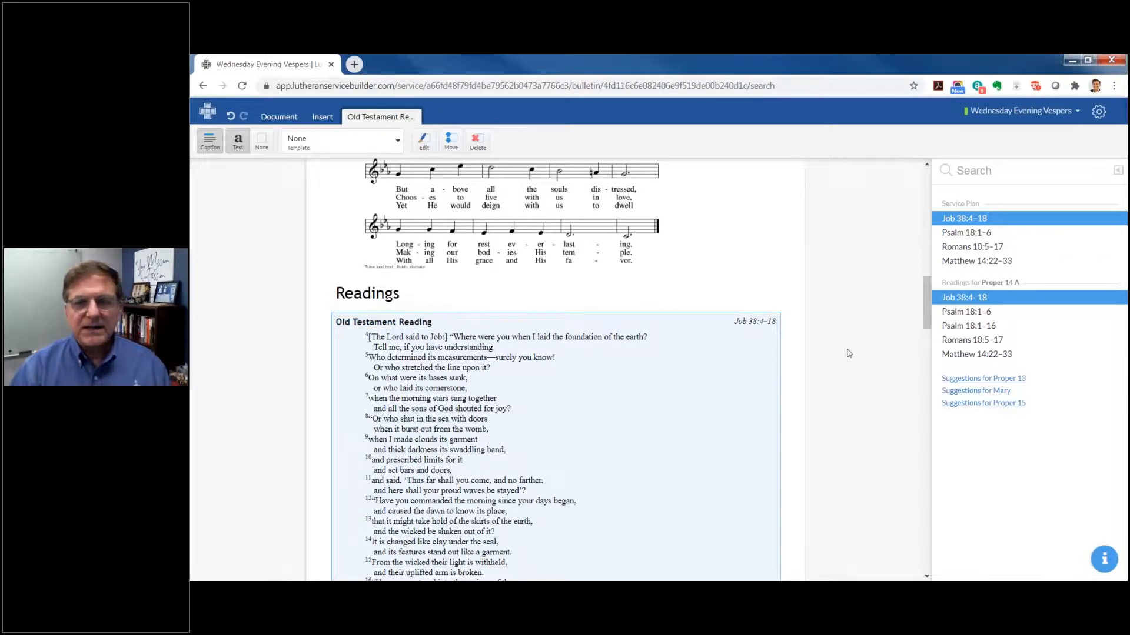
Insert a second reading below the Old Testament Reading and set it to Romans 10:5–17 from the service plan.
{"action": "scroll", "coordinate": [849, 353], "scroll_direction": "down", "scroll_amount": 6}
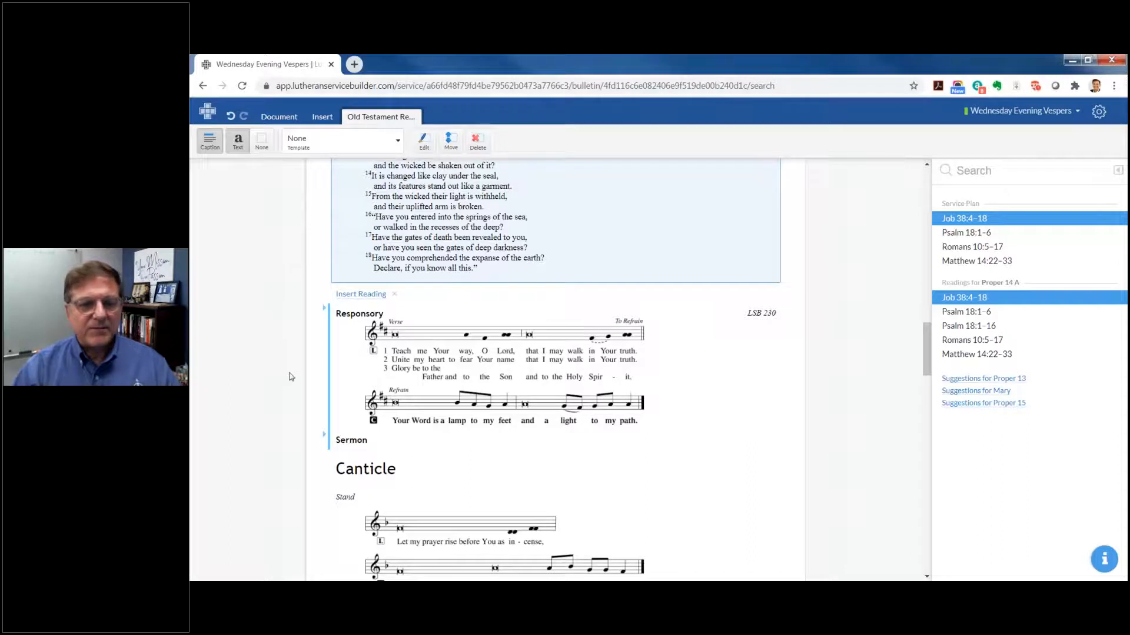
{"action": "left_click", "coordinate": [358, 295]}
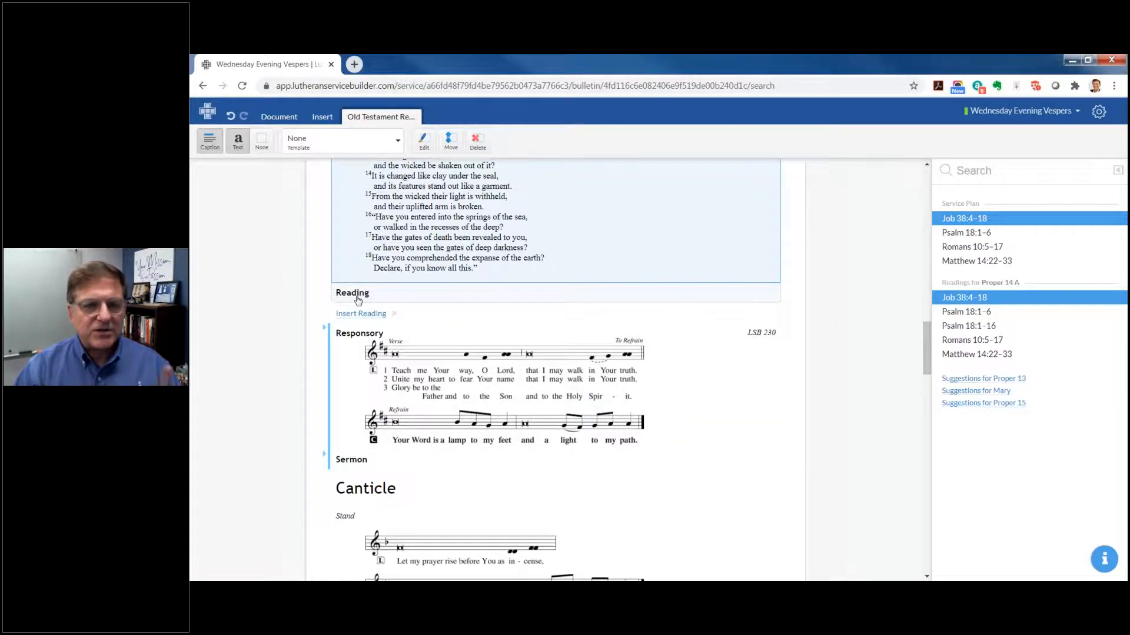
{"action": "left_click", "coordinate": [953, 253]}
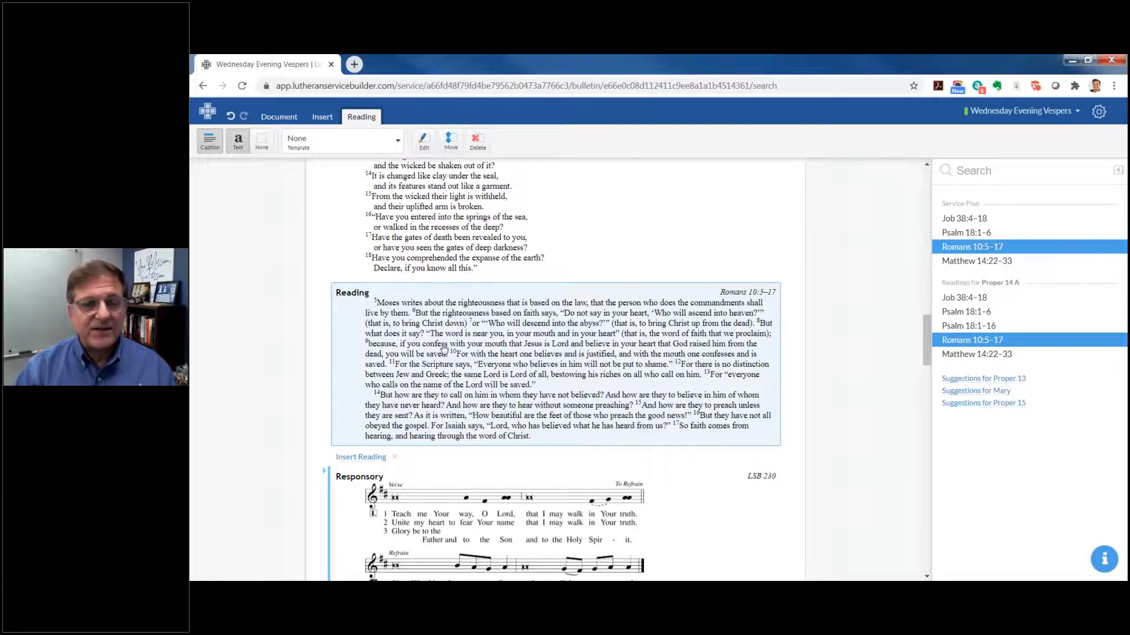
Try rearranging the bulletin by moving the Romans reading further down and the Old Testament Reading below the Responsory.
{"action": "left_click", "coordinate": [451, 142]}
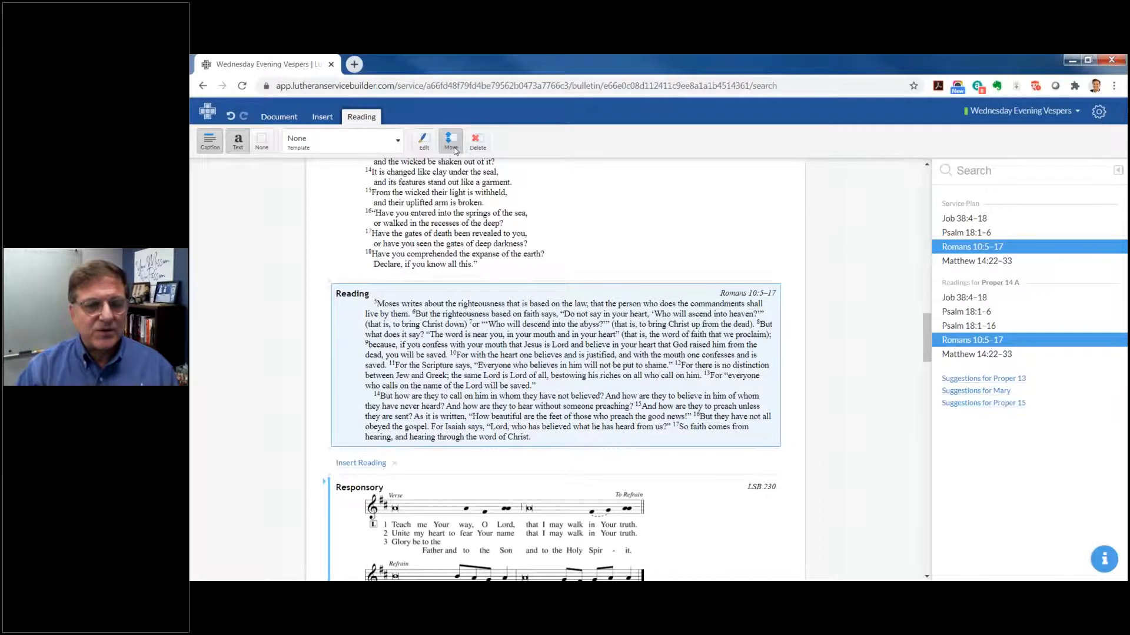
{"action": "left_click", "coordinate": [453, 144]}
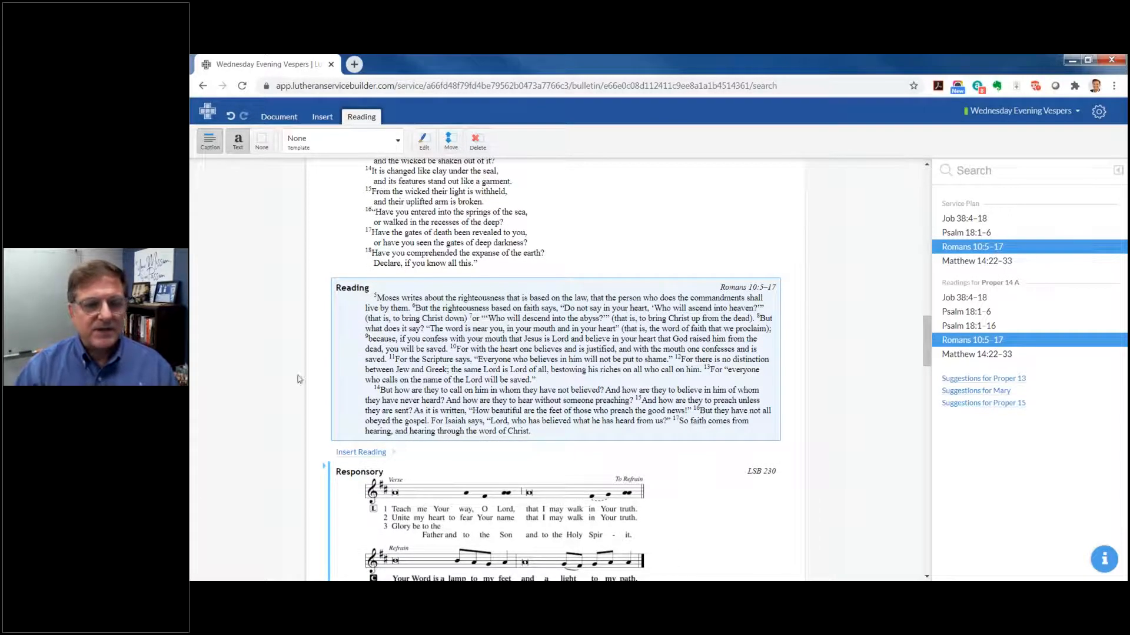
{"action": "left_click", "coordinate": [791, 225]}
{"action": "left_click_drag", "start_coordinate": [503, 335], "coordinate": [500, 571]}
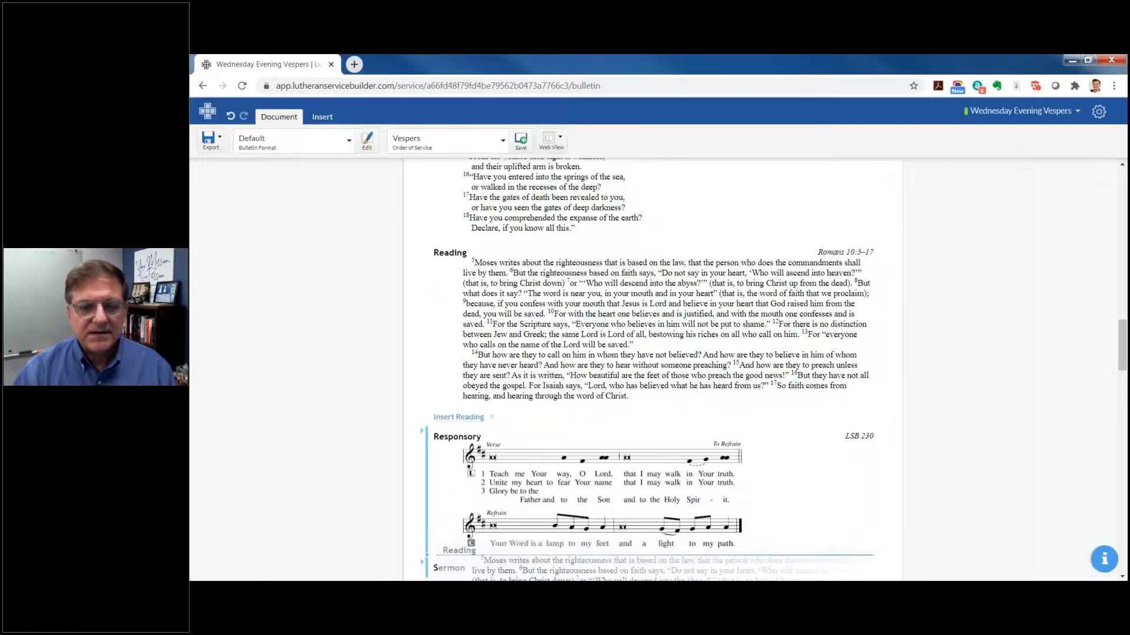
{"action": "left_click_drag", "start_coordinate": [478, 237], "coordinate": [475, 377]}
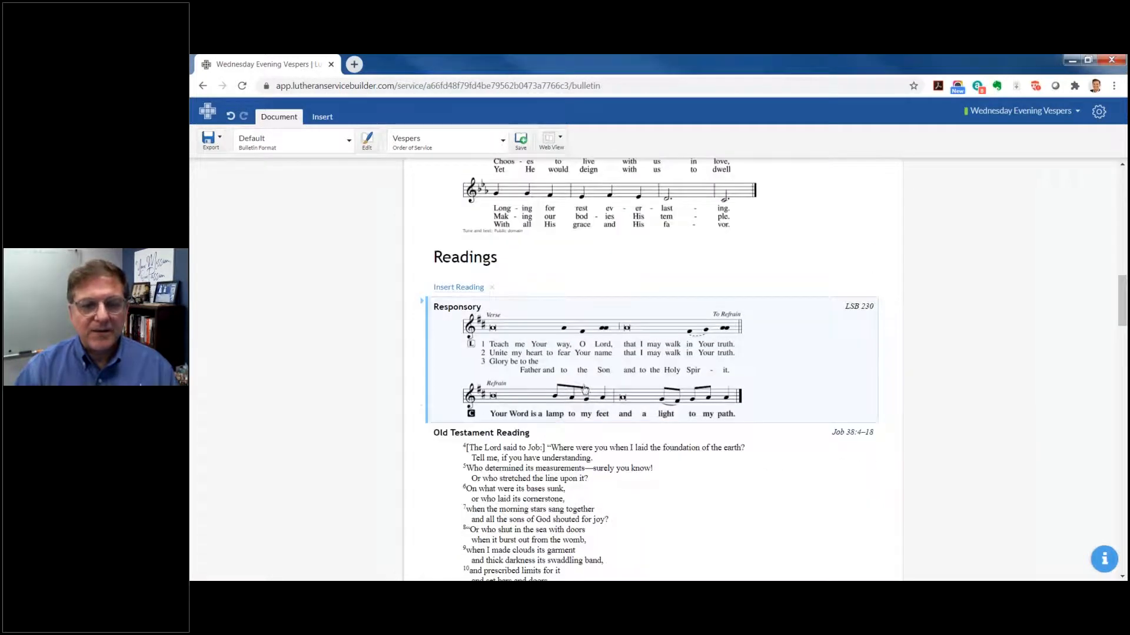
Move the Old Testament Reading back above the Responsory and return the Romans 10:5–17 reading to directly after it.
{"action": "scroll", "coordinate": [598, 373], "scroll_direction": "up", "scroll_amount": 3}
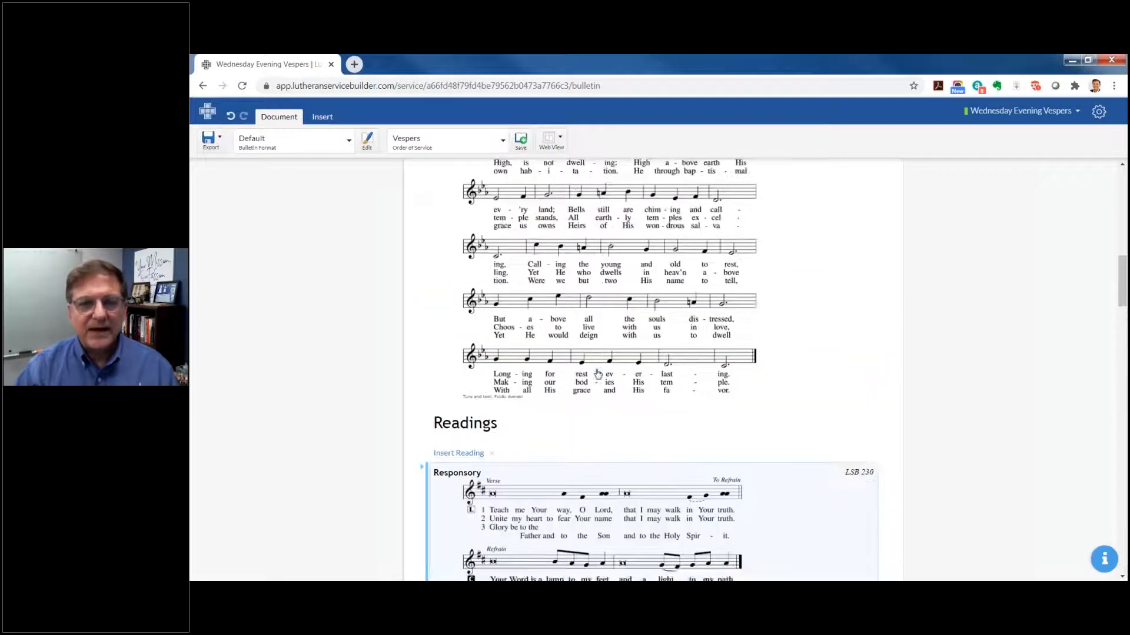
{"action": "scroll", "coordinate": [597, 373], "scroll_direction": "down", "scroll_amount": 6}
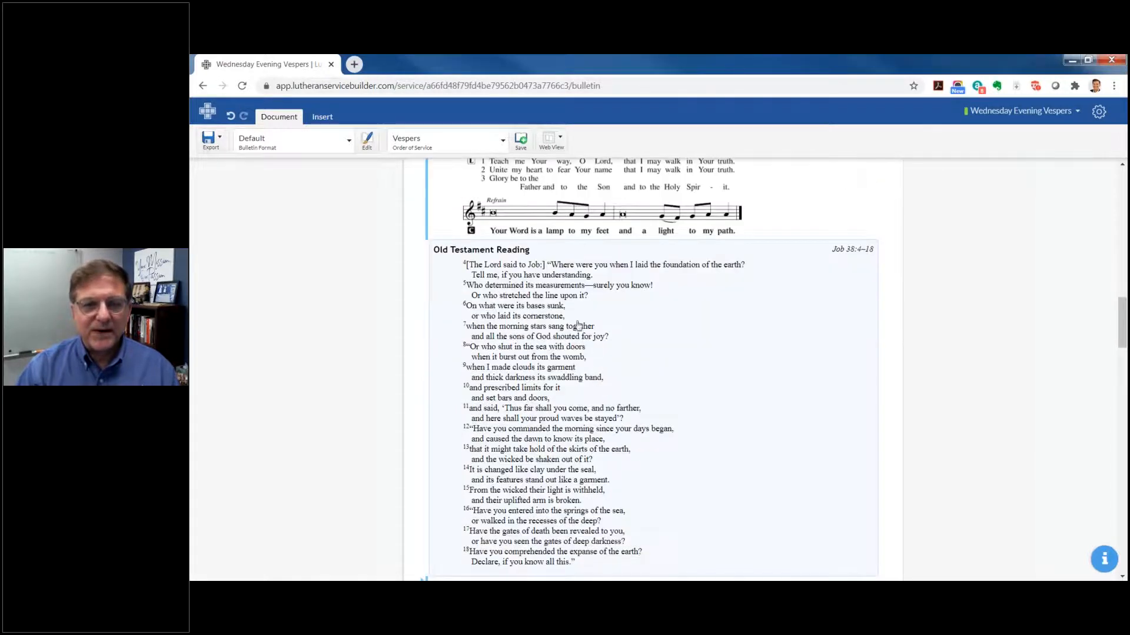
{"action": "scroll", "coordinate": [565, 300], "scroll_direction": "up", "scroll_amount": 2}
{"action": "left_click_drag", "start_coordinate": [565, 300], "coordinate": [556, 362]}
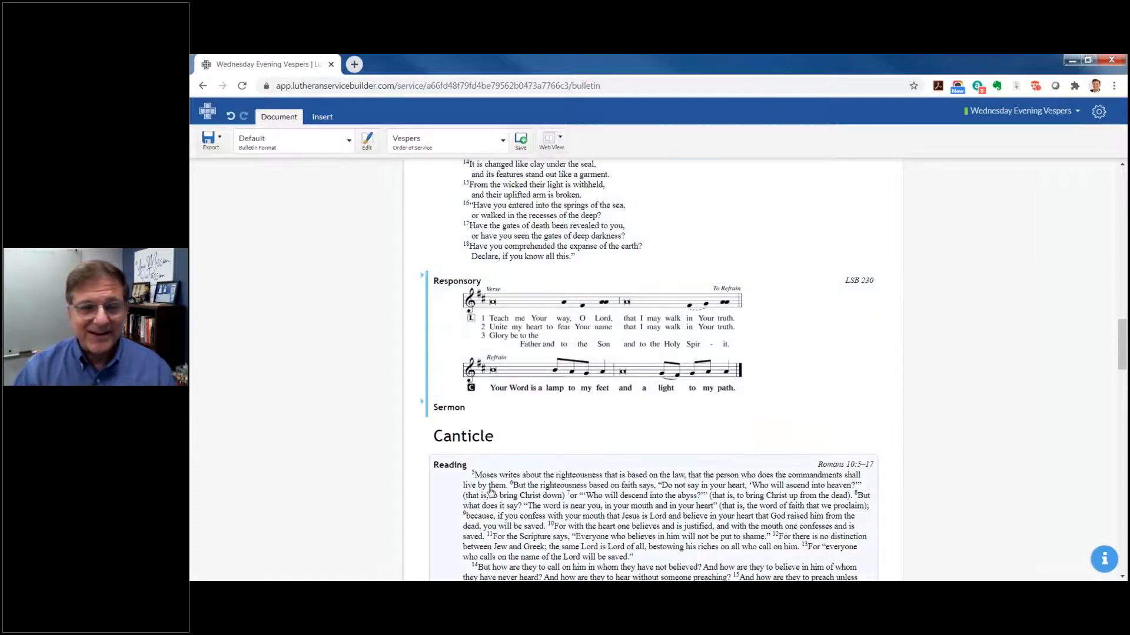
{"action": "left_click_drag", "start_coordinate": [491, 491], "coordinate": [479, 285]}
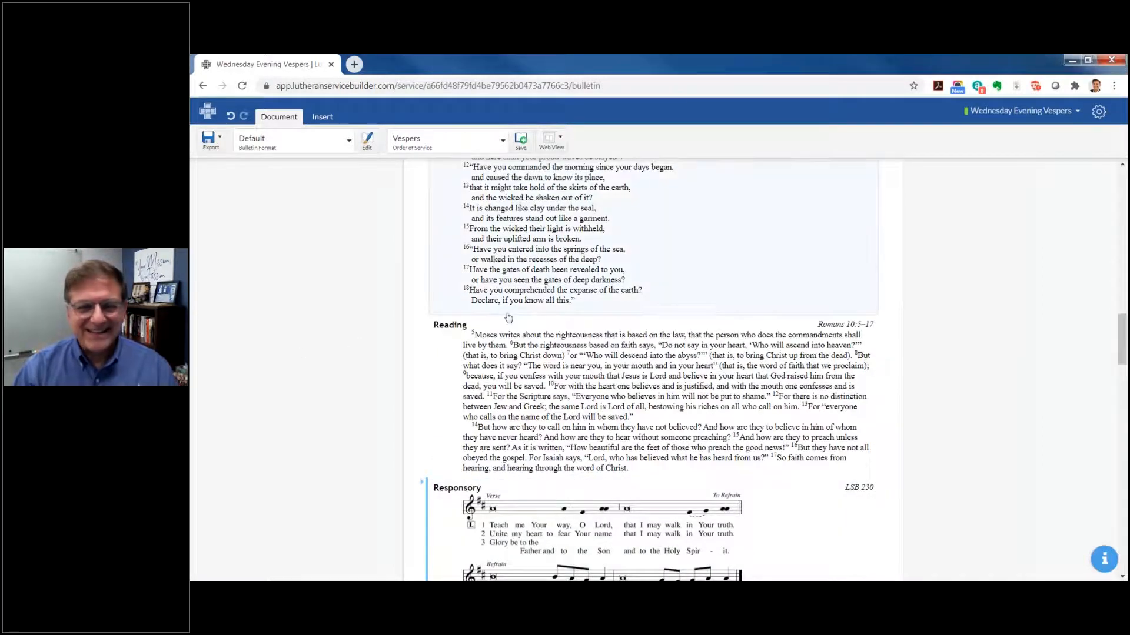
Look at the alternative offered for the Sermon and close the choices with Sermon kept.
{"action": "scroll", "coordinate": [424, 358], "scroll_direction": "down", "scroll_amount": 4}
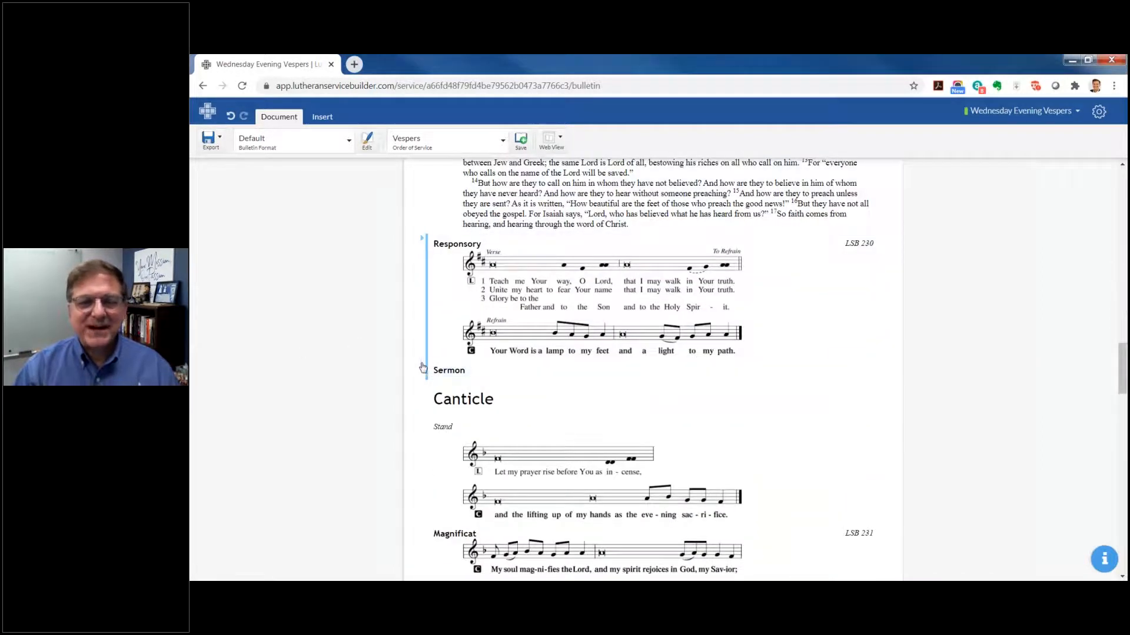
{"action": "left_click", "coordinate": [421, 366]}
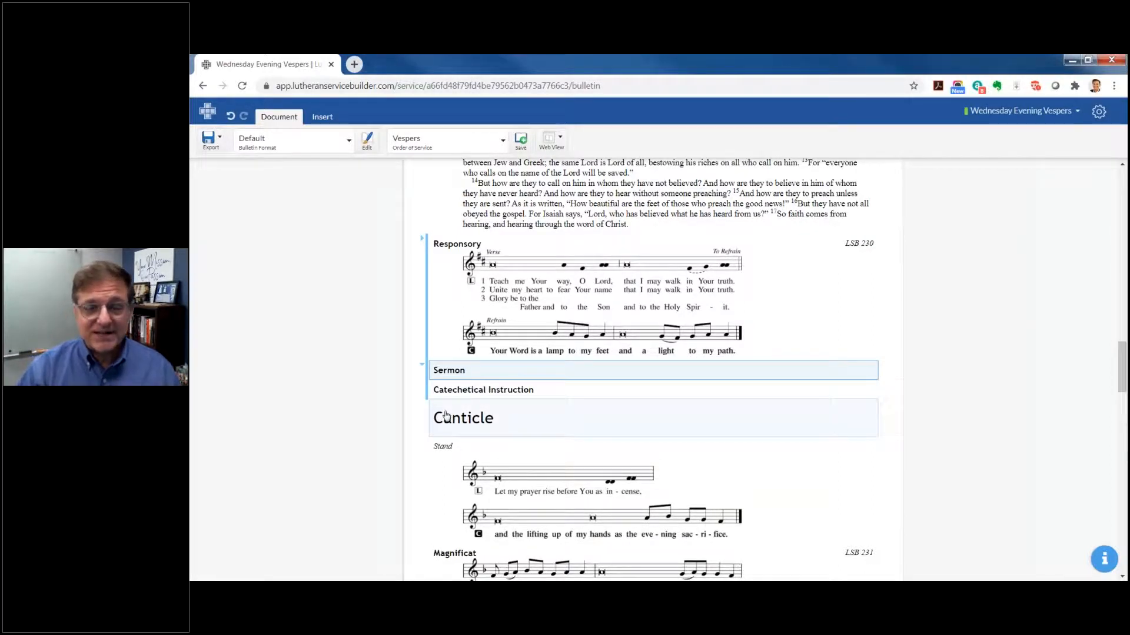
{"action": "left_click", "coordinate": [423, 367]}
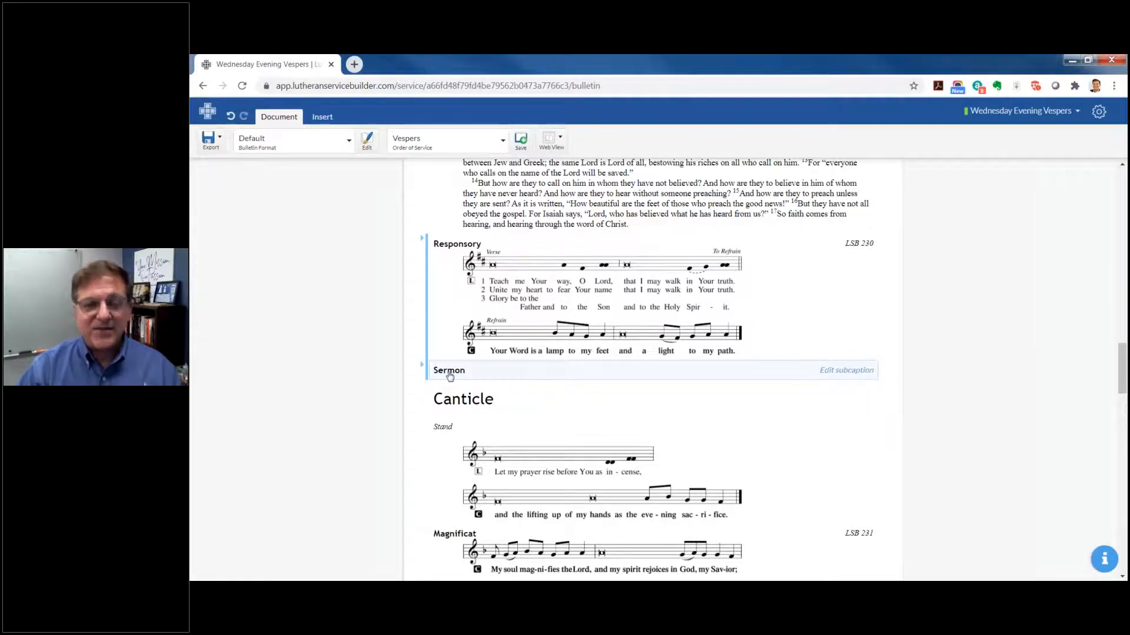
Under Collects, replace the "O Lord, hear my prayer" versicle with the alternative "The Lord be with you" salutation.
{"action": "scroll", "coordinate": [453, 374], "scroll_direction": "down", "scroll_amount": 1}
{"action": "scroll", "coordinate": [471, 353], "scroll_direction": "down", "scroll_amount": 3}
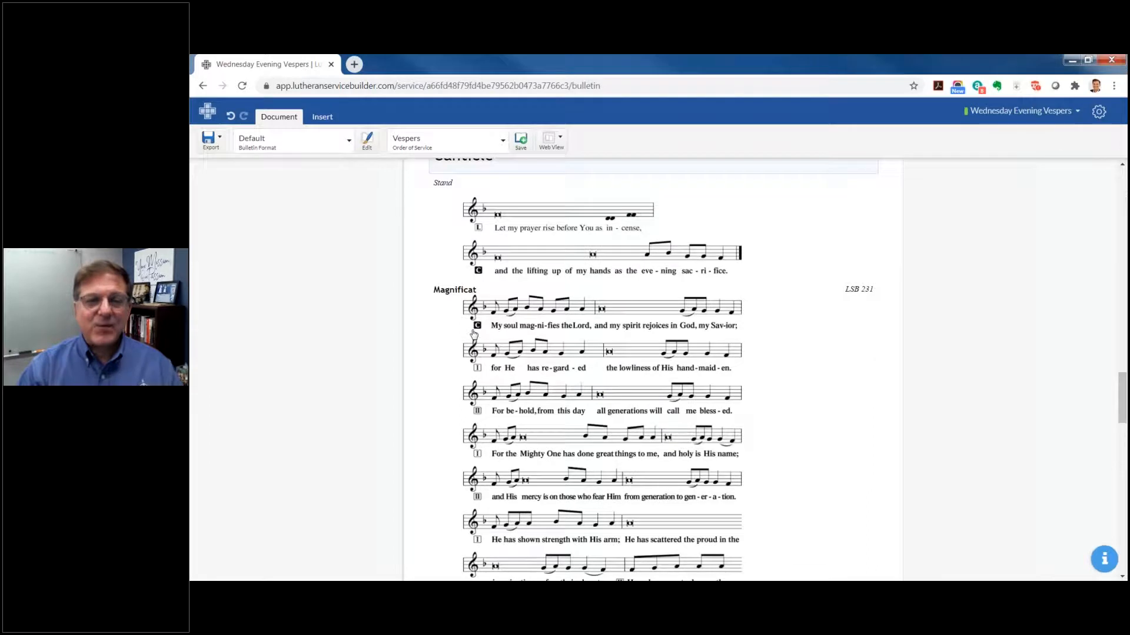
{"action": "scroll", "coordinate": [474, 365], "scroll_direction": "down", "scroll_amount": 1}
{"action": "scroll", "coordinate": [475, 396], "scroll_direction": "down", "scroll_amount": 9}
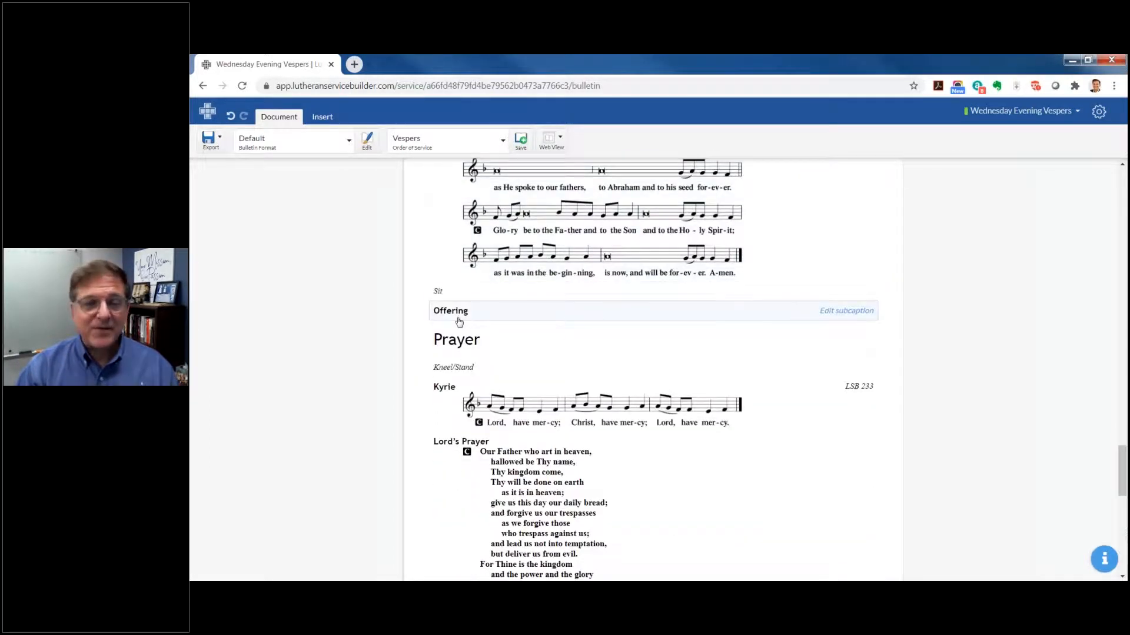
{"action": "scroll", "coordinate": [459, 321], "scroll_direction": "down", "scroll_amount": 1}
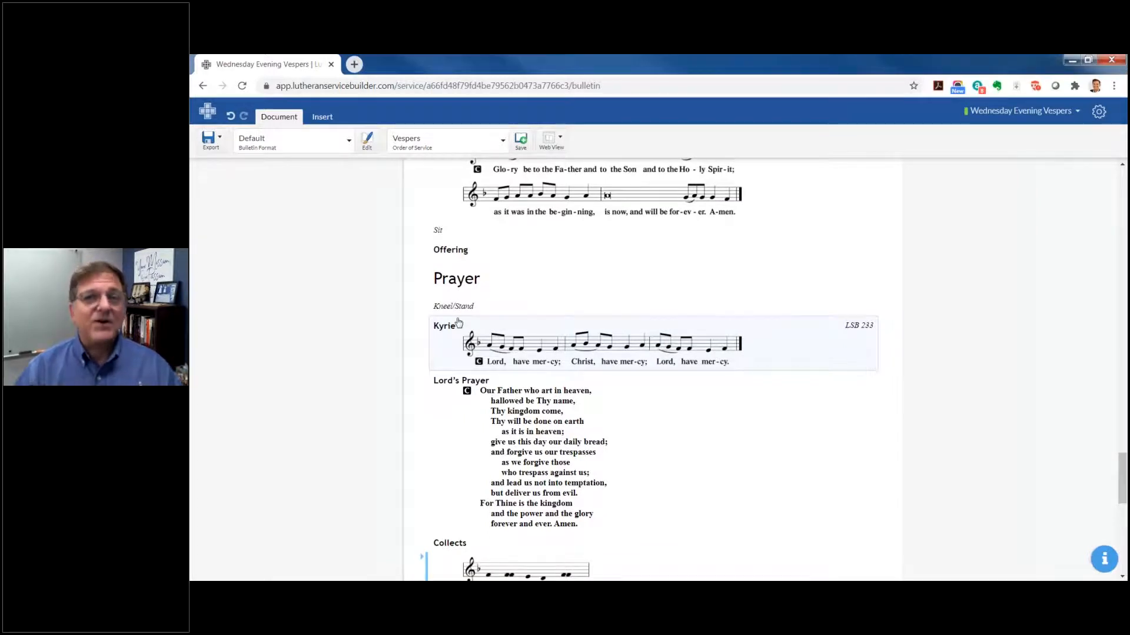
{"action": "scroll", "coordinate": [459, 322], "scroll_direction": "down", "scroll_amount": 3}
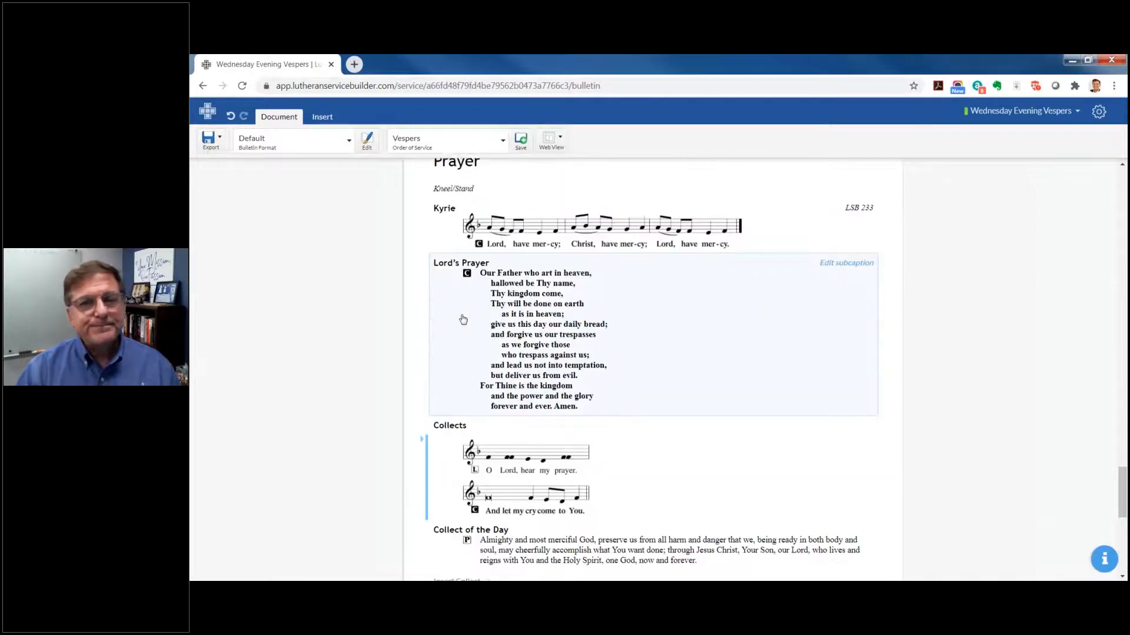
{"action": "scroll", "coordinate": [463, 320], "scroll_direction": "down", "scroll_amount": 2}
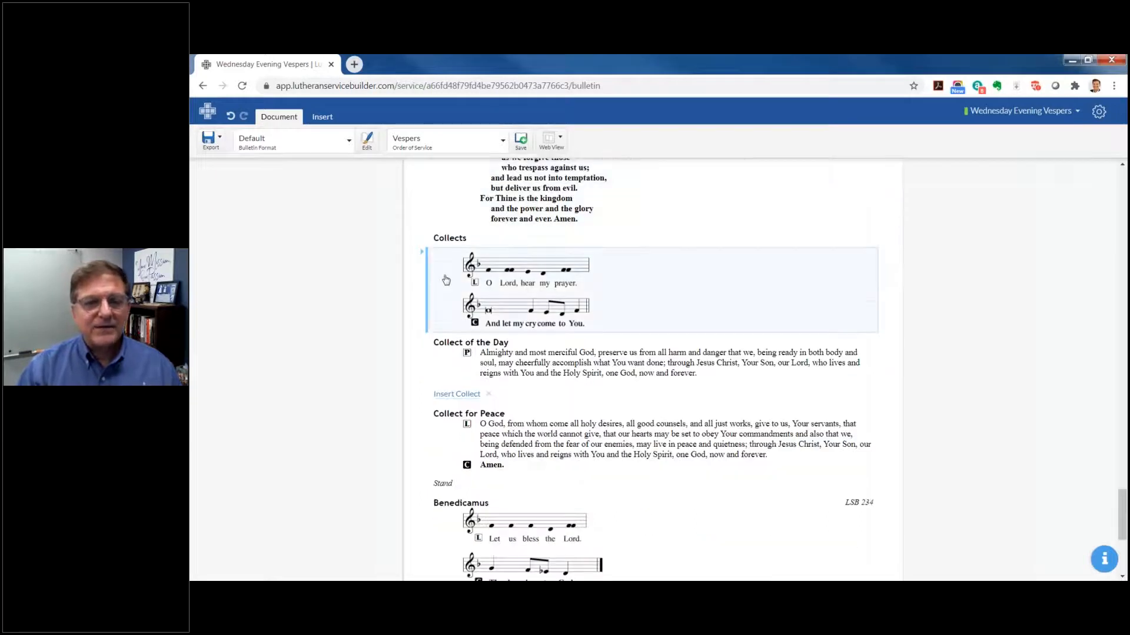
{"action": "left_click", "coordinate": [420, 255]}
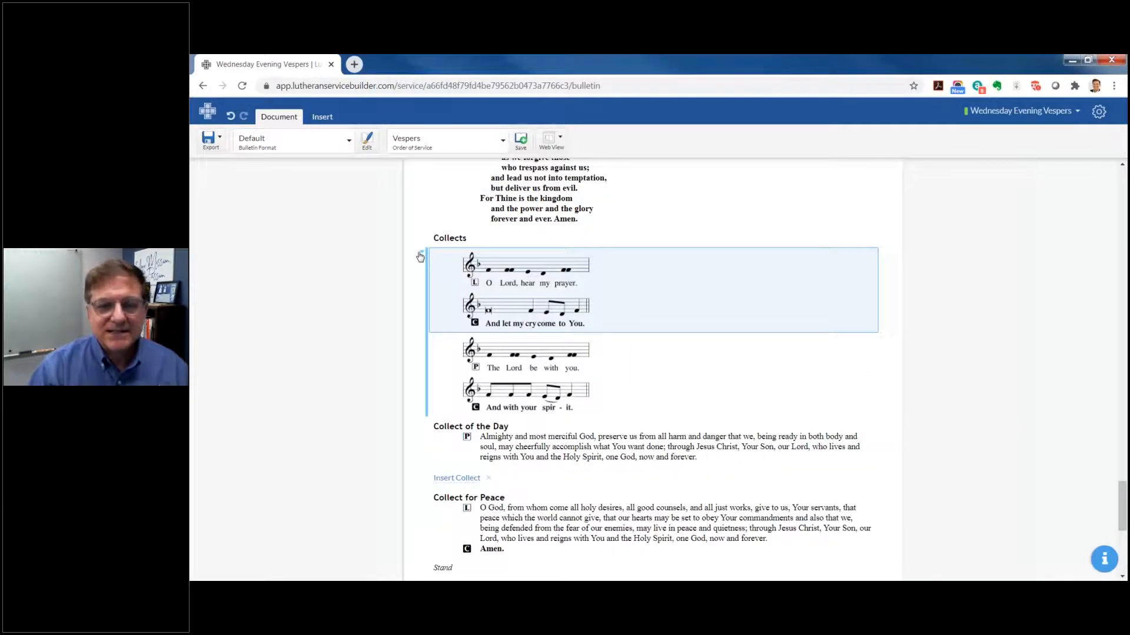
{"action": "left_click", "coordinate": [420, 256]}
{"action": "left_click", "coordinate": [420, 255]}
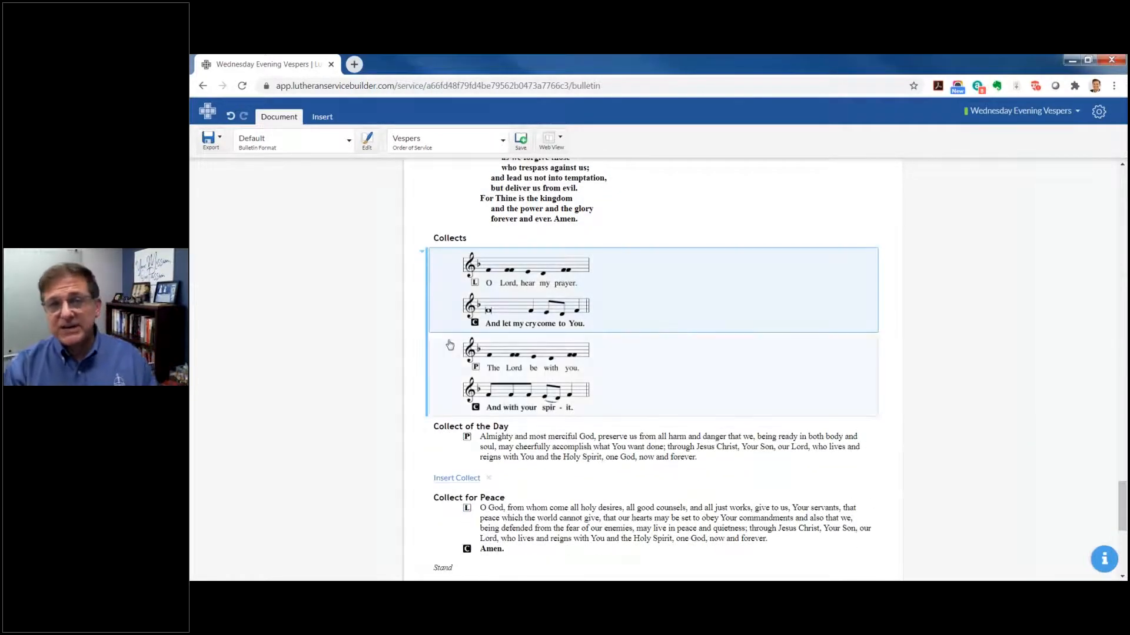
{"action": "left_click", "coordinate": [468, 363]}
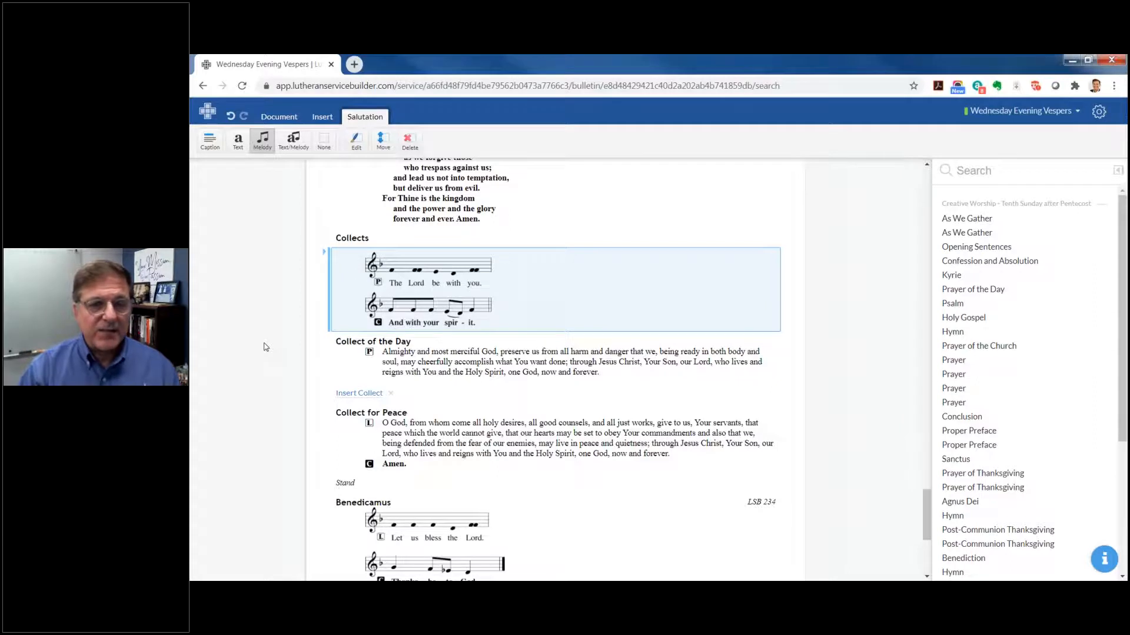
Set the Hymn to Depart to 752 Be Still, My Soul from the service plan and display it with its melody.
{"action": "scroll", "coordinate": [264, 347], "scroll_direction": "down", "scroll_amount": 3}
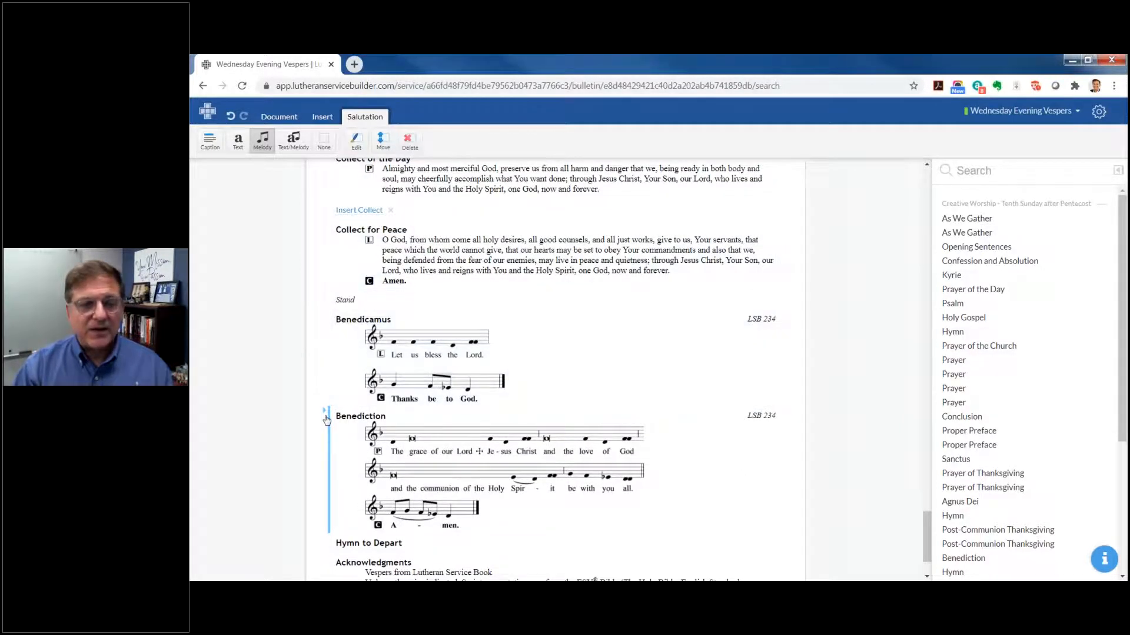
{"action": "scroll", "coordinate": [353, 395], "scroll_direction": "down", "scroll_amount": 2}
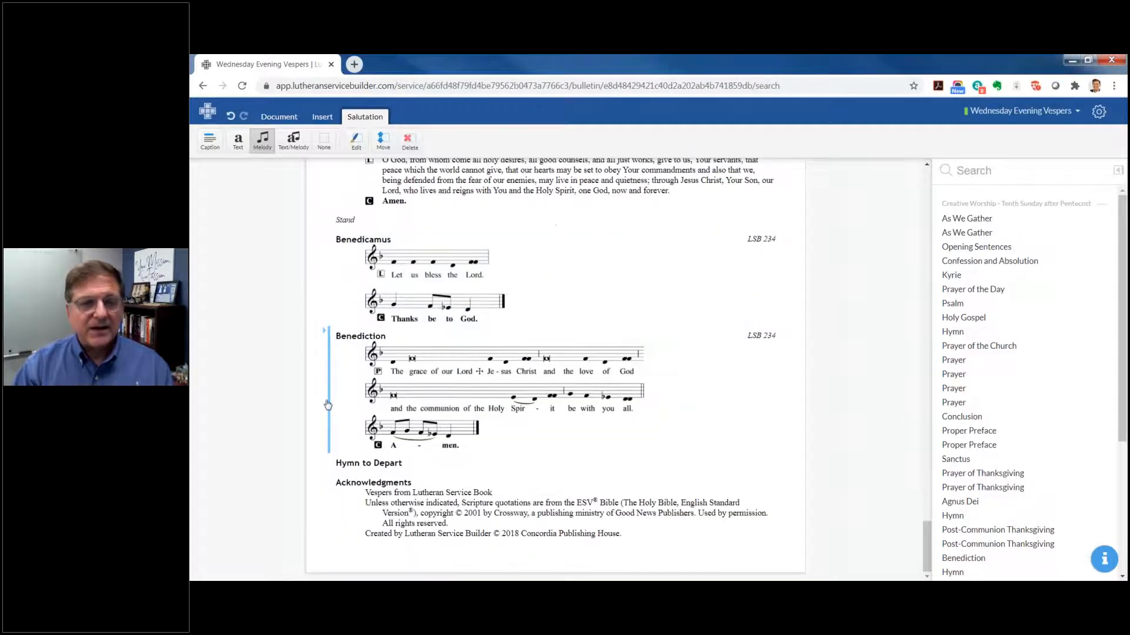
{"action": "left_click", "coordinate": [320, 331]}
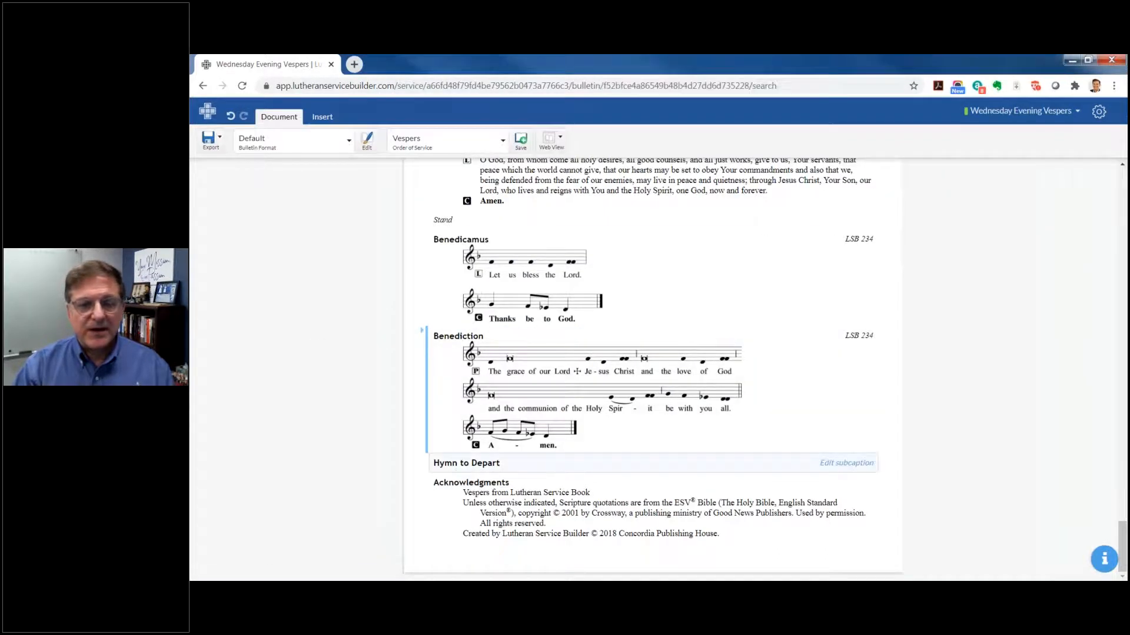
{"action": "left_click", "coordinate": [588, 463]}
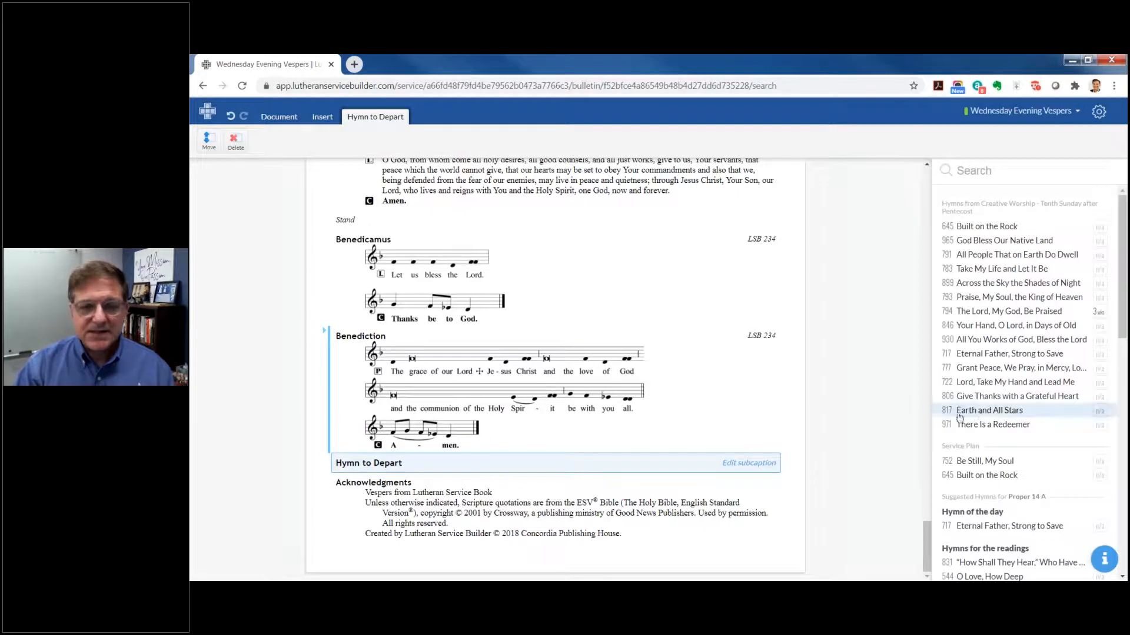
{"action": "left_click", "coordinate": [981, 462]}
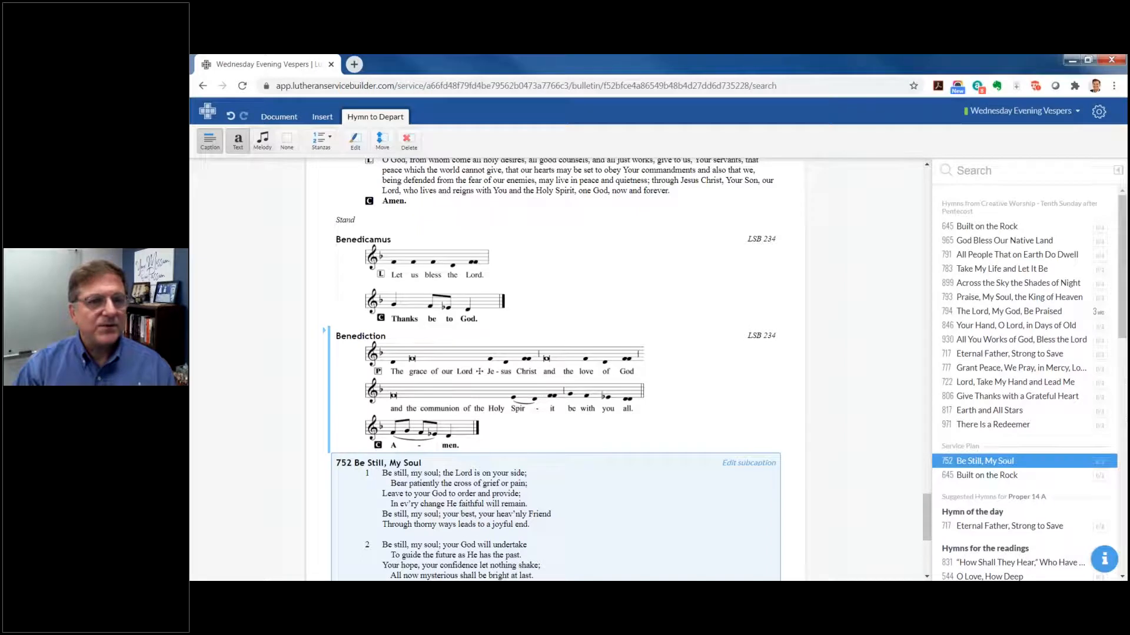
{"action": "left_click", "coordinate": [262, 143]}
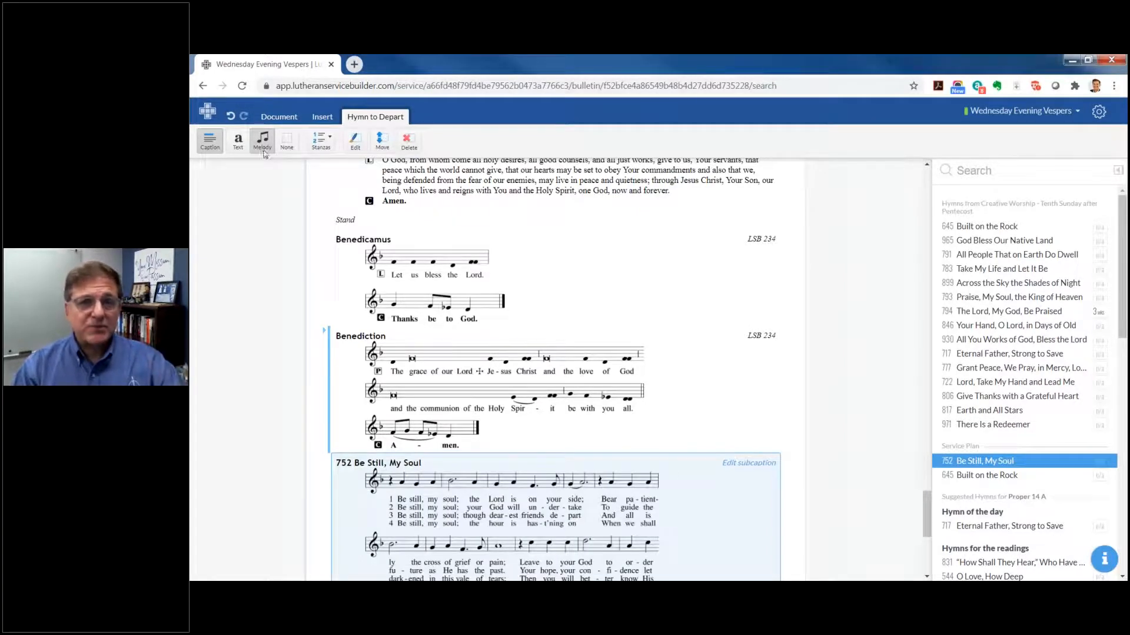
Select the Benediction and the Collect for Peace in turn to view the options each one offers.
{"action": "left_click", "coordinate": [458, 392]}
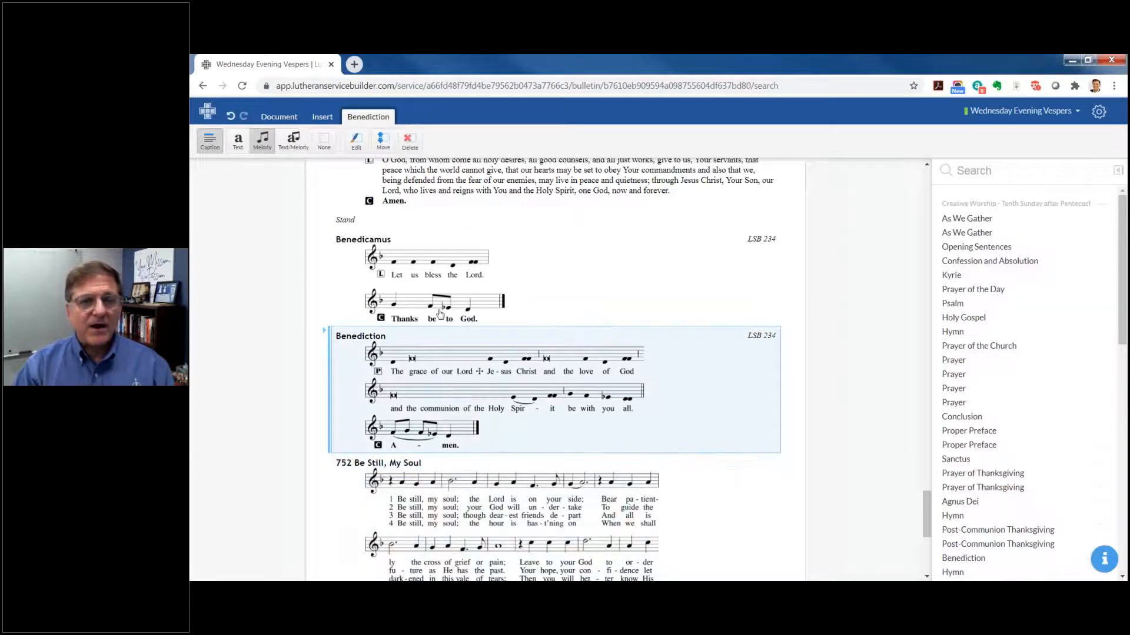
{"action": "left_click", "coordinate": [451, 185]}
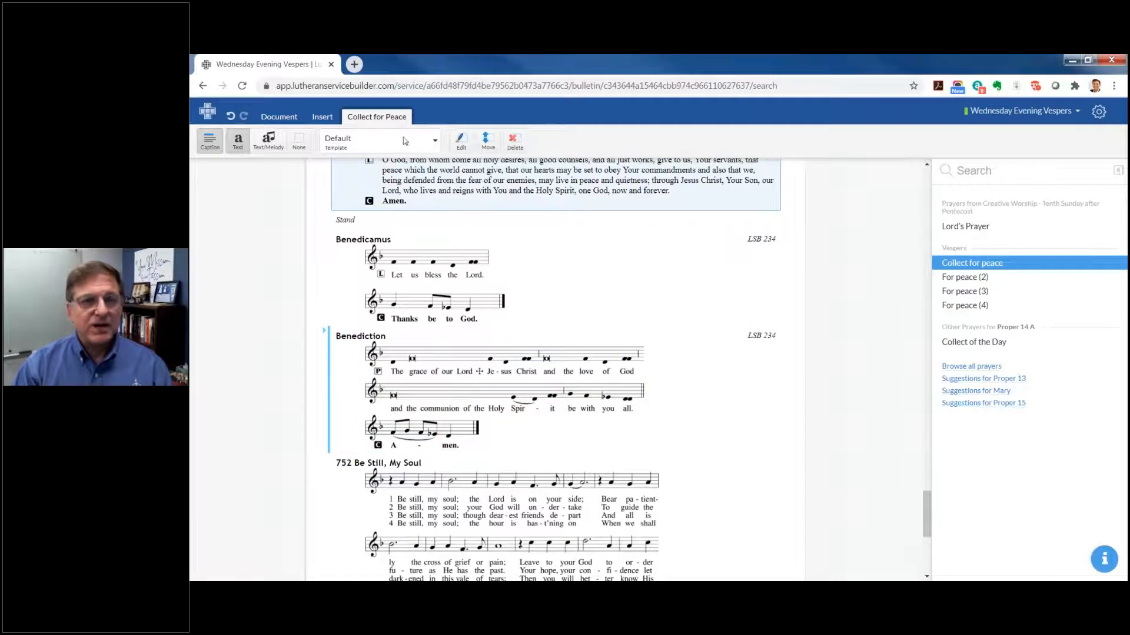
Look at the templates offered for the Collect for Peace and close the choices with Default kept.
{"action": "left_click", "coordinate": [436, 144]}
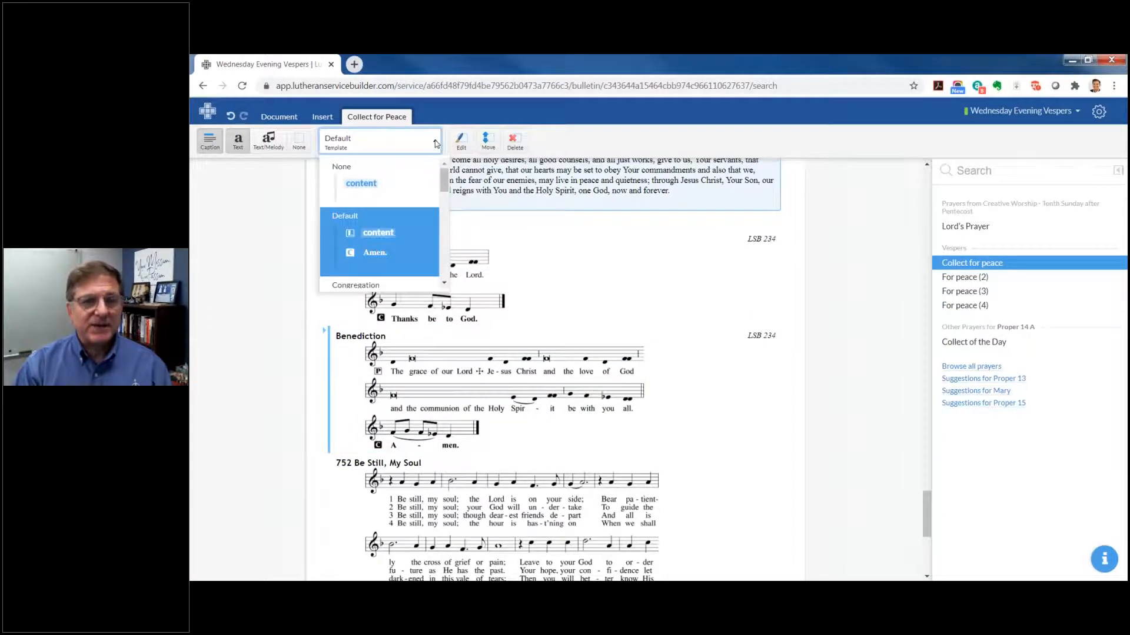
{"action": "left_click", "coordinate": [435, 144]}
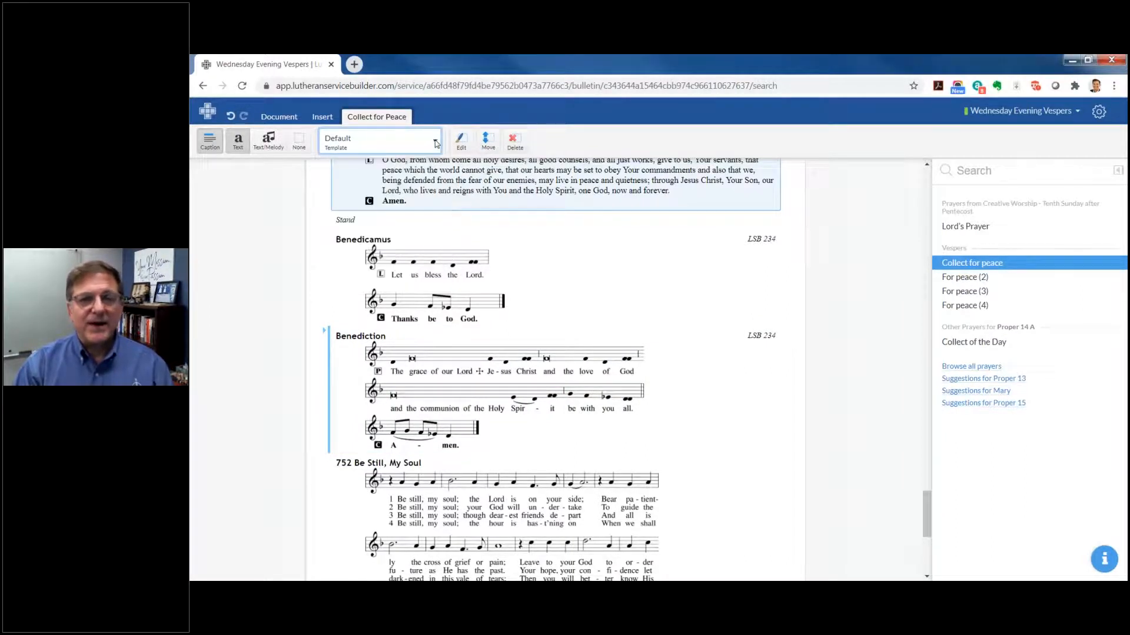
Display the file formats available for exporting the bulletin document.
{"action": "scroll", "coordinate": [478, 186], "scroll_direction": "up", "scroll_amount": 15}
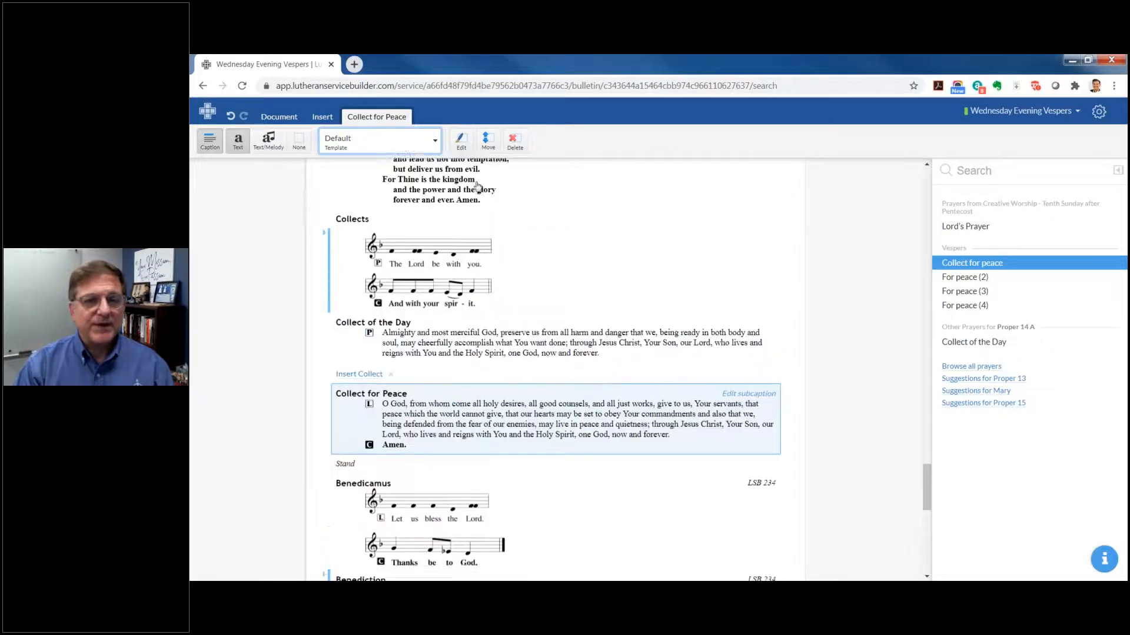
{"action": "scroll", "coordinate": [478, 186], "scroll_direction": "up", "scroll_amount": 20}
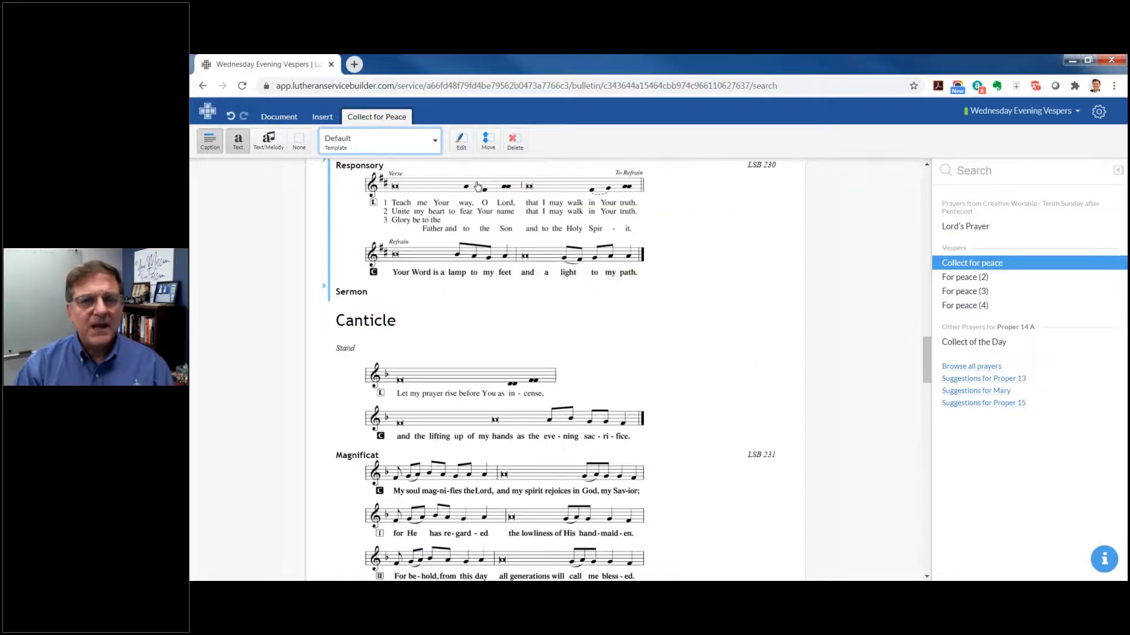
{"action": "scroll", "coordinate": [477, 186], "scroll_direction": "up", "scroll_amount": 3}
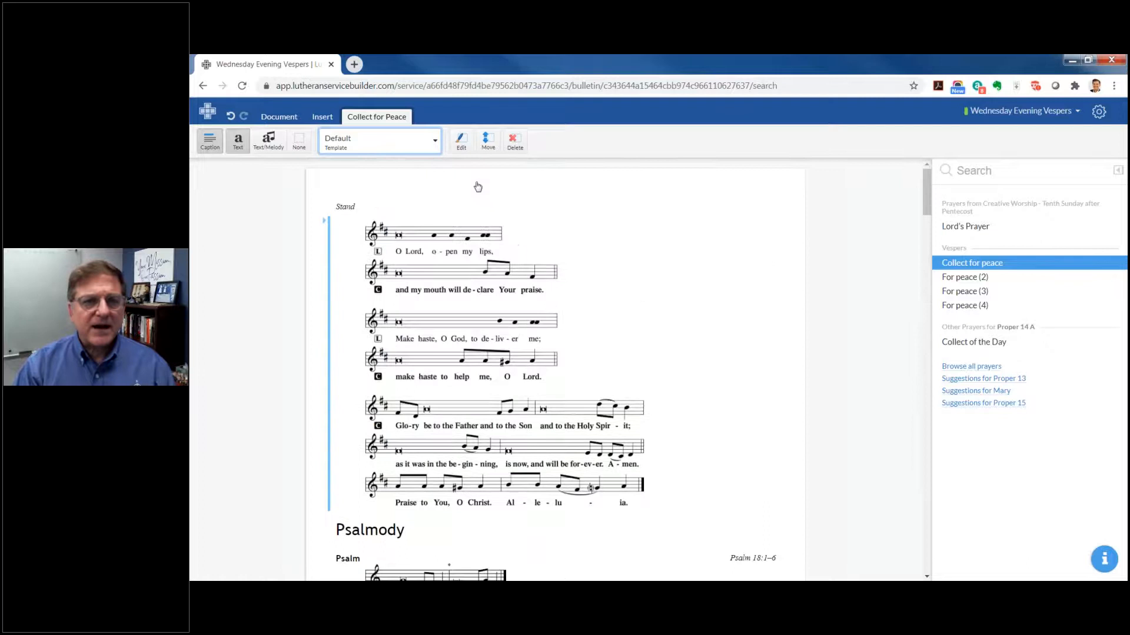
{"action": "left_click", "coordinate": [288, 121]}
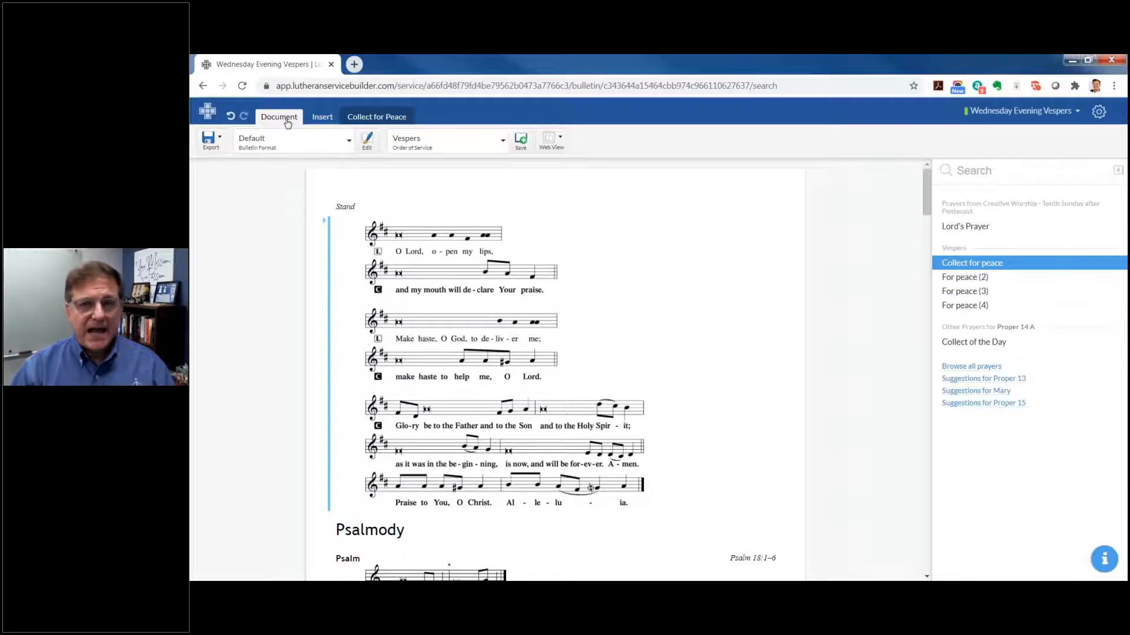
{"action": "left_click", "coordinate": [221, 139]}
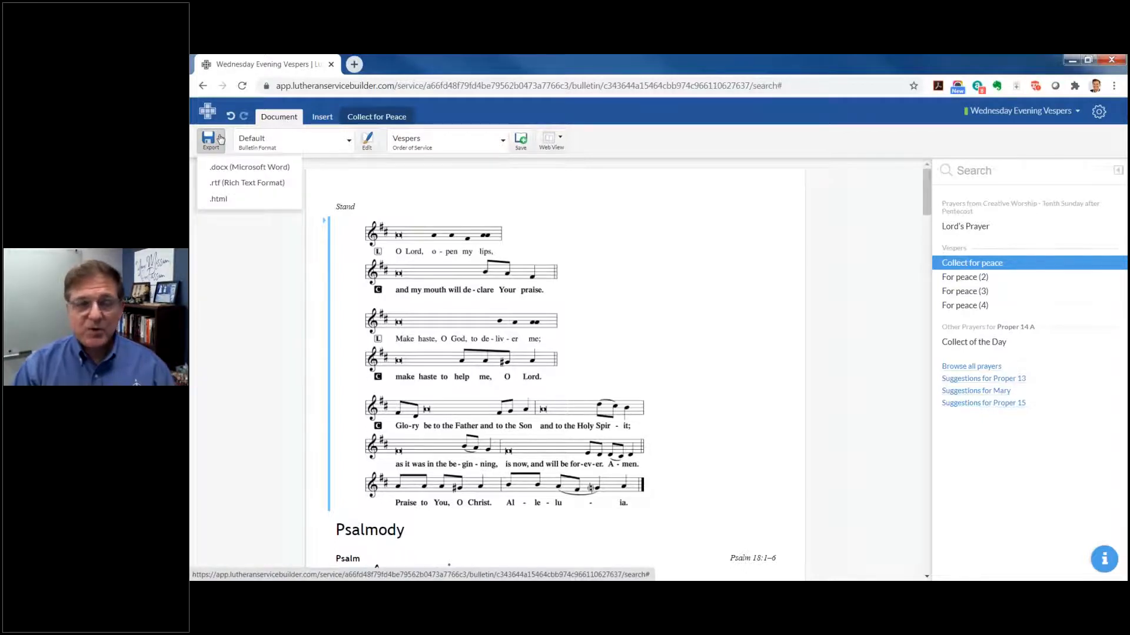
Apply the Demo formatting bulletin format, check the restyled bulletin back to the Readings, and deselect the current element.
{"action": "left_click", "coordinate": [352, 147]}
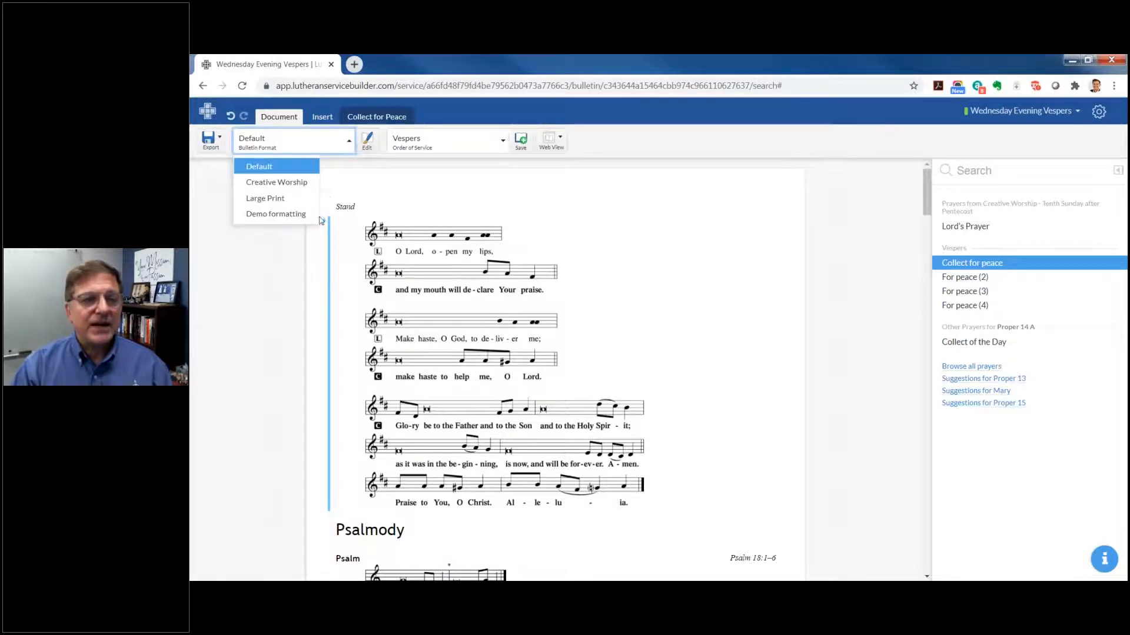
{"action": "left_click", "coordinate": [278, 214]}
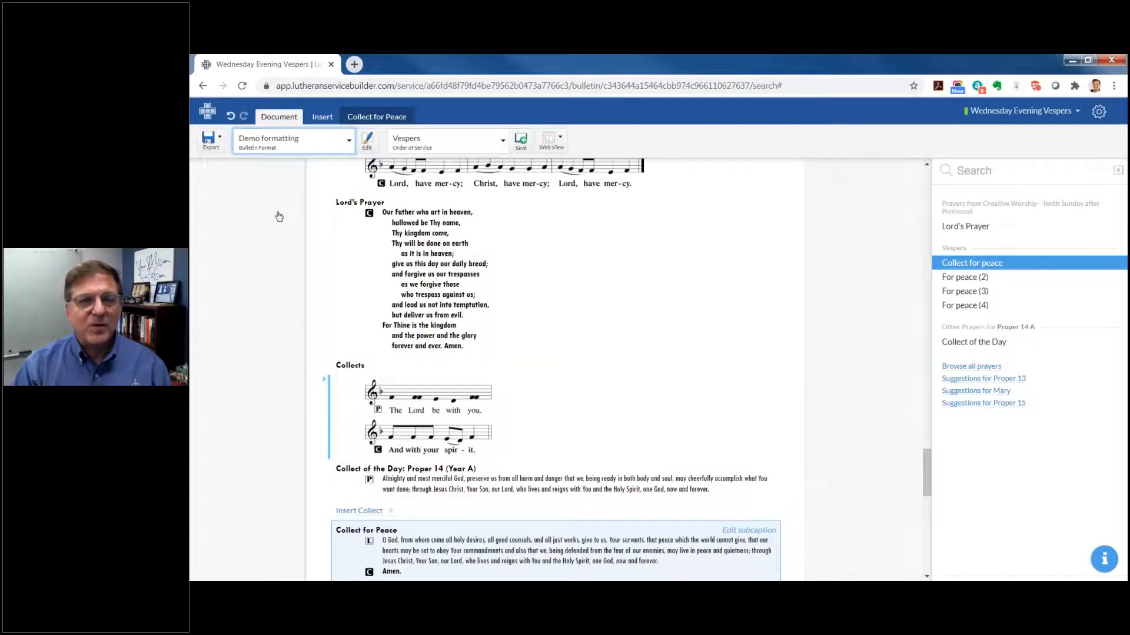
{"action": "scroll", "coordinate": [714, 397], "scroll_direction": "up", "scroll_amount": 15}
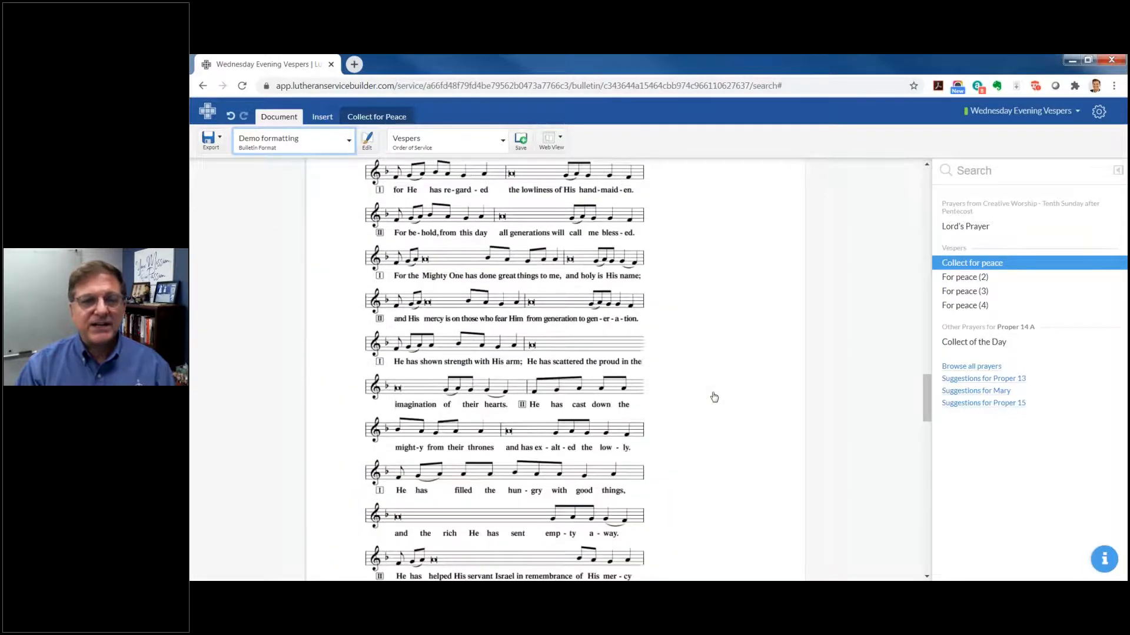
{"action": "scroll", "coordinate": [714, 397], "scroll_direction": "up", "scroll_amount": 6}
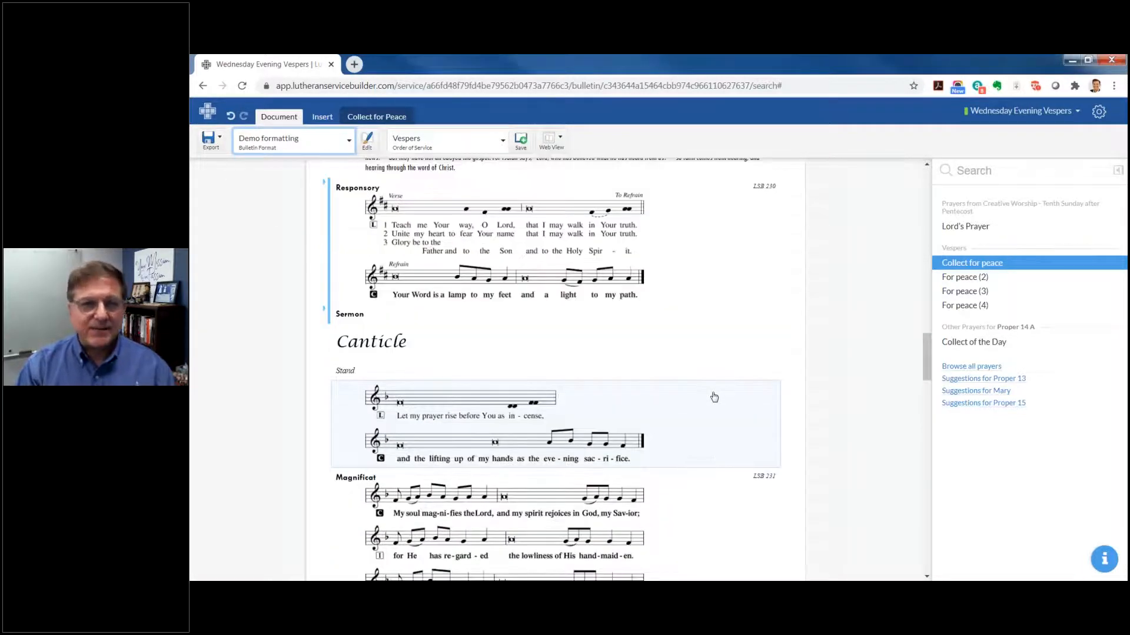
{"action": "scroll", "coordinate": [714, 397], "scroll_direction": "up", "scroll_amount": 4}
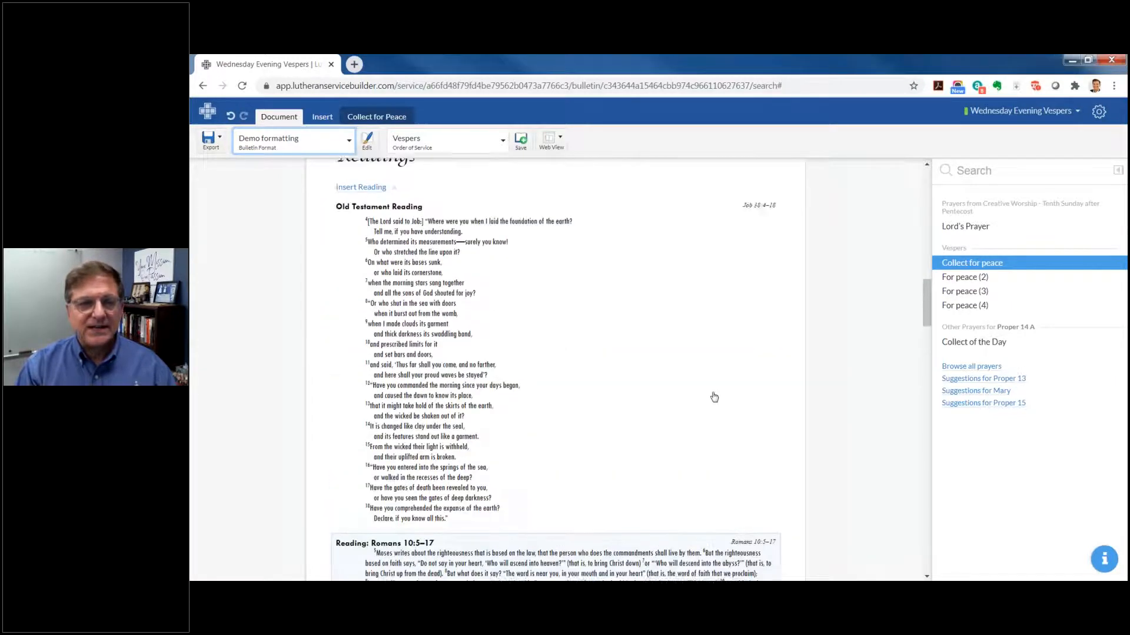
{"action": "left_click", "coordinate": [395, 249]}
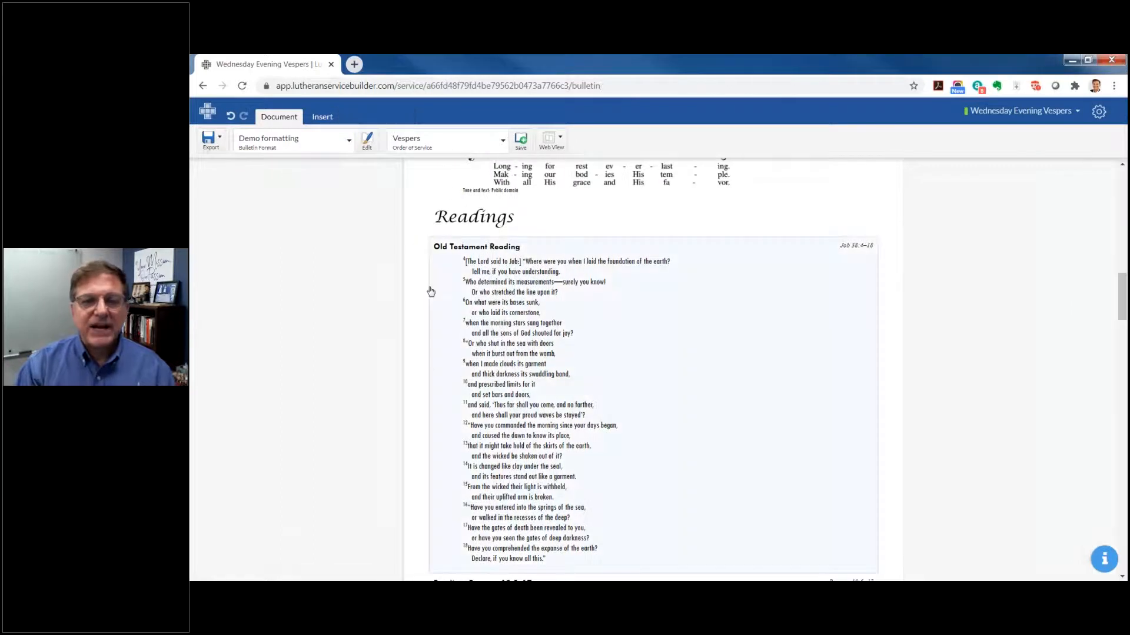
{"action": "scroll", "coordinate": [541, 339], "scroll_direction": "down", "scroll_amount": 3}
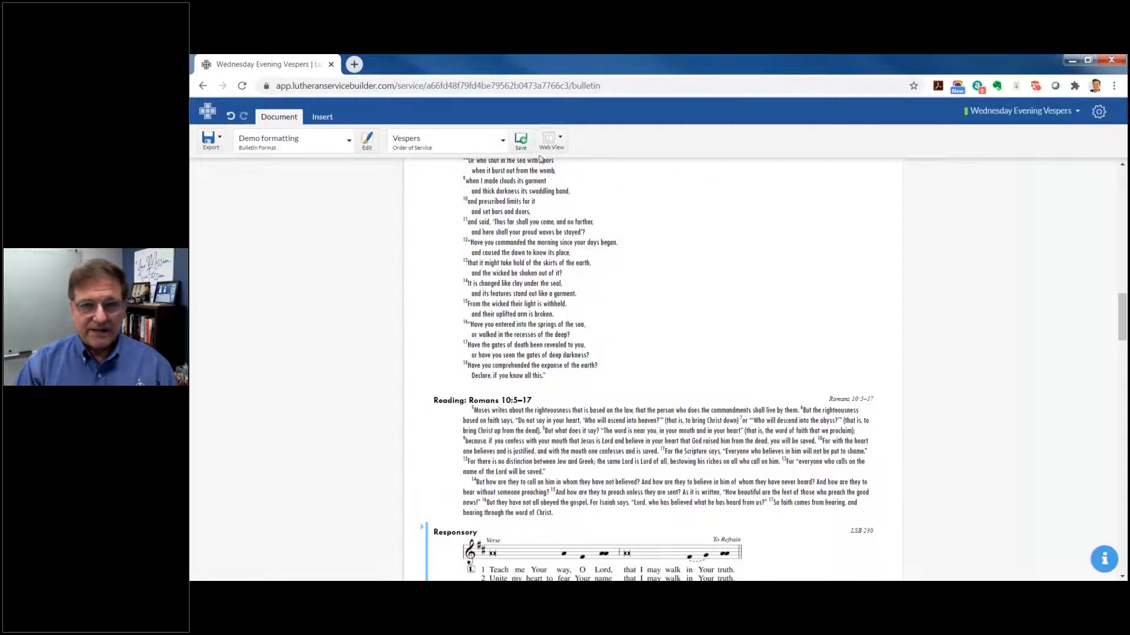
Look at the available orders of service and close the choices with Vespers kept.
{"action": "left_click", "coordinate": [503, 141]}
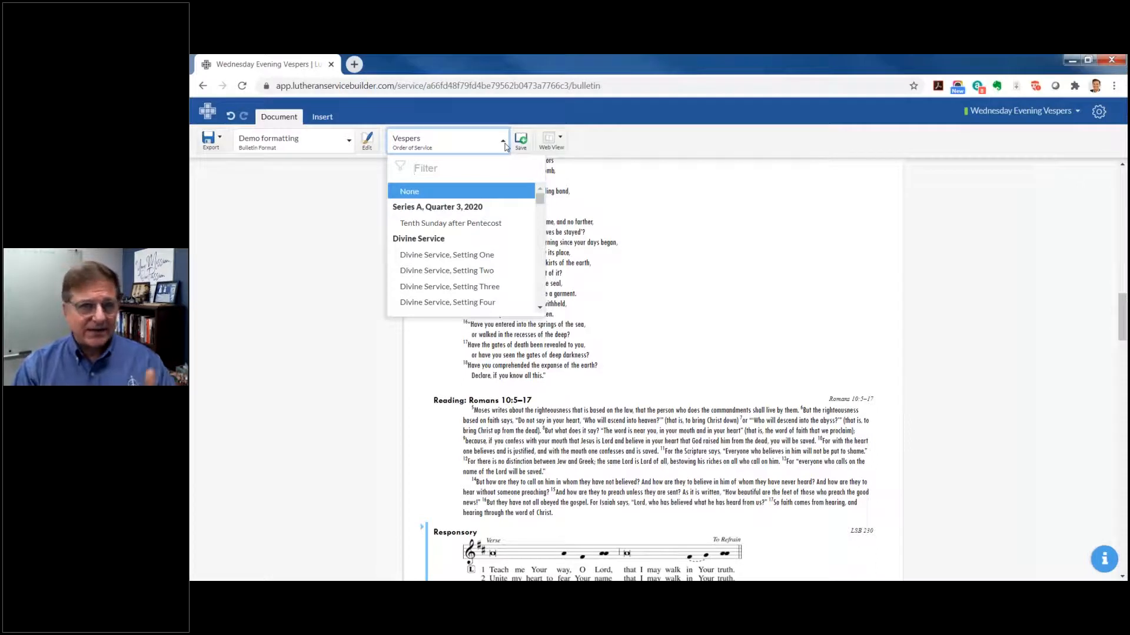
{"action": "left_click", "coordinate": [297, 211]}
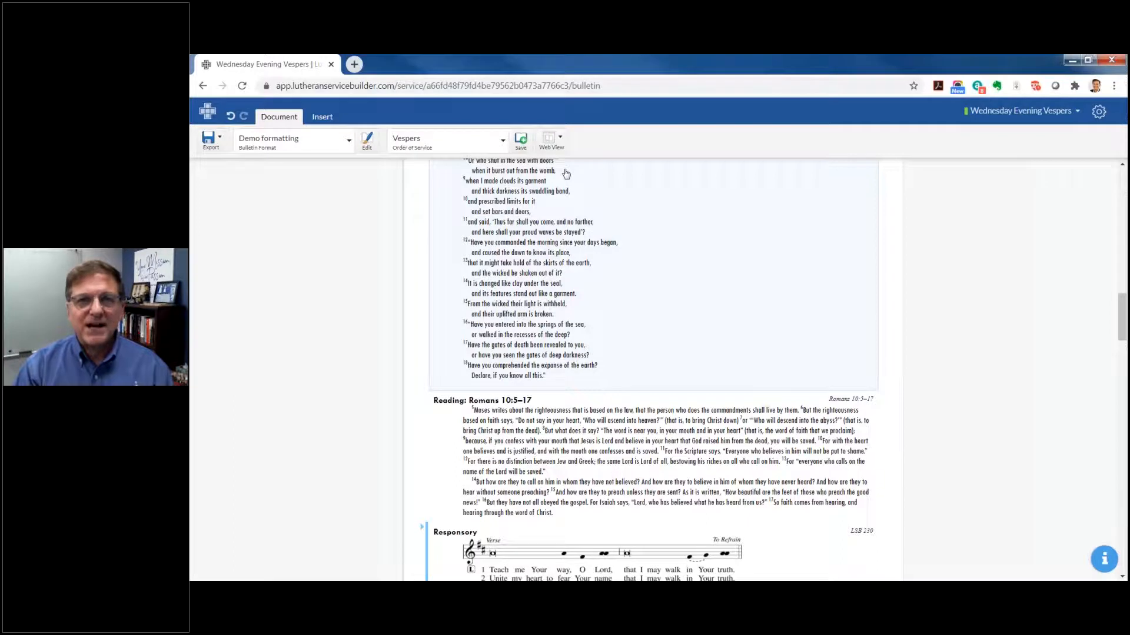
Enable the web view of the bulletin and copy its sharing link.
{"action": "left_click", "coordinate": [562, 140]}
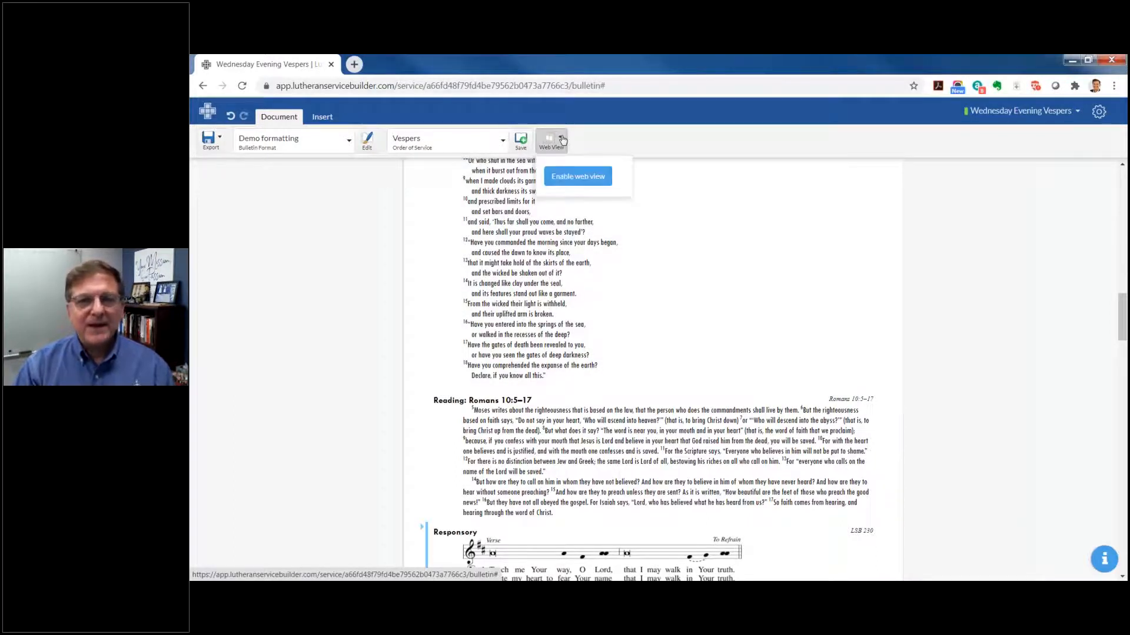
{"action": "left_click", "coordinate": [573, 178]}
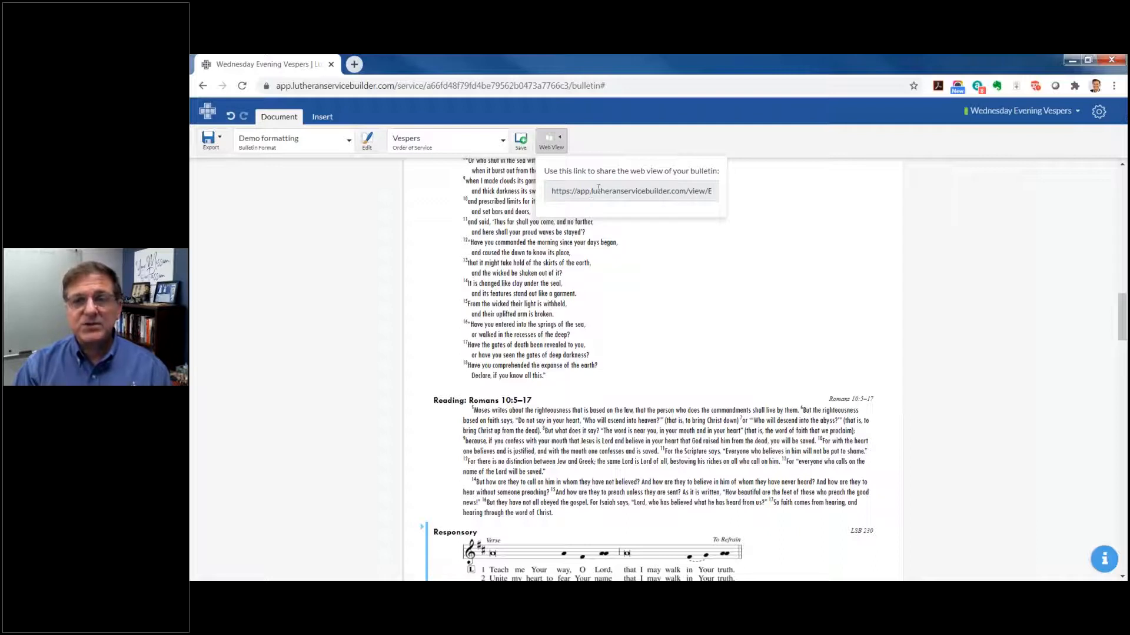
{"action": "left_click", "coordinate": [598, 189]}
{"action": "right_click", "coordinate": [599, 191]}
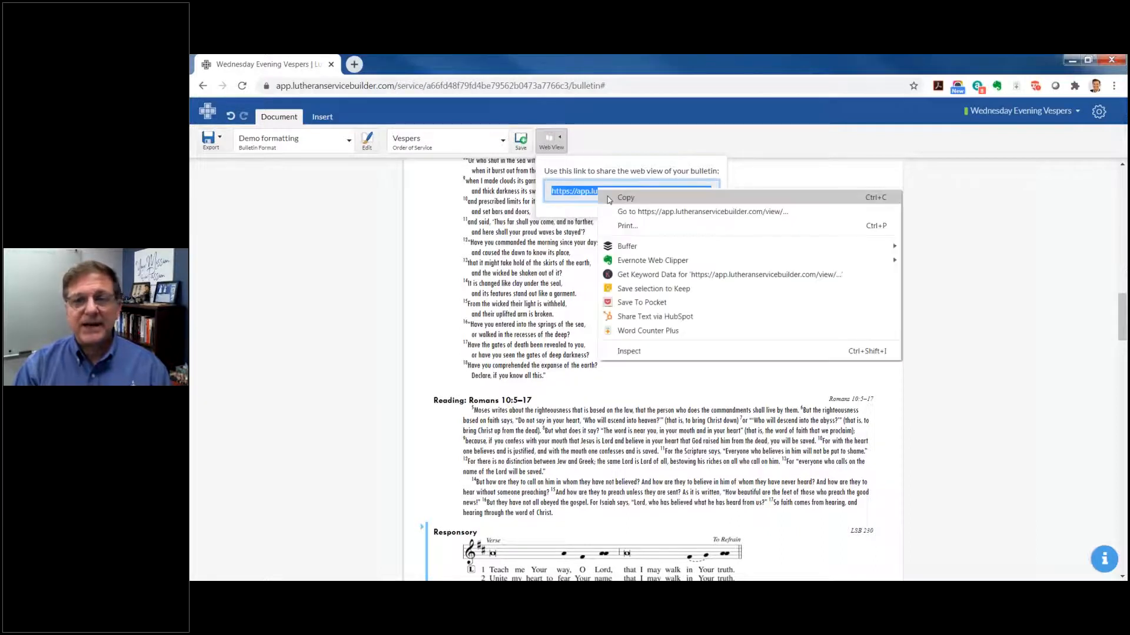
{"action": "left_click", "coordinate": [628, 202]}
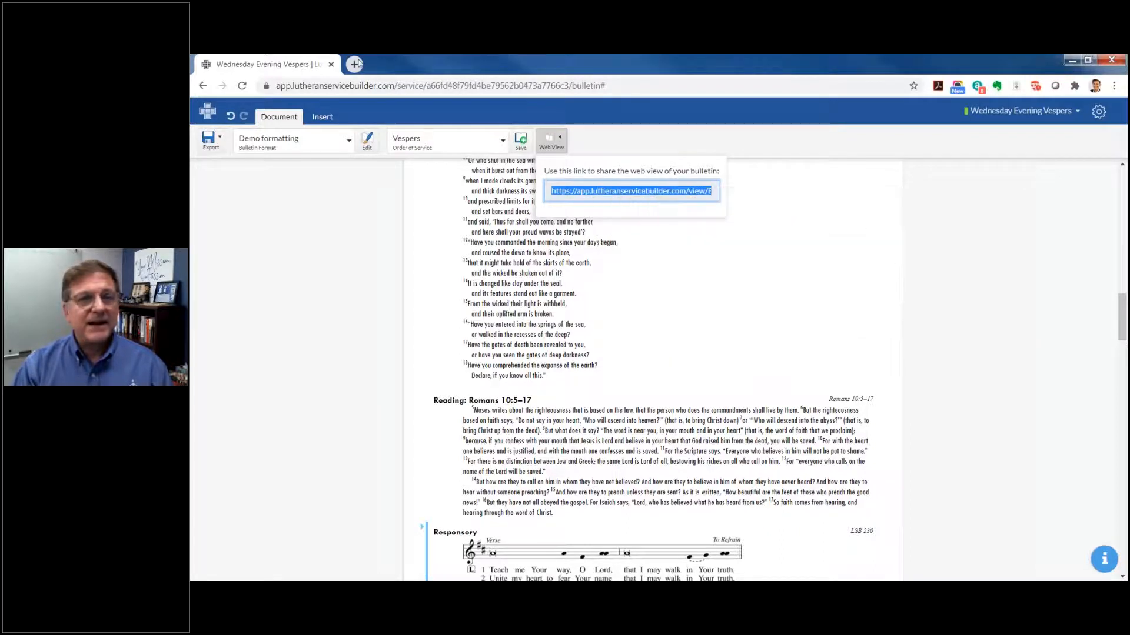
Open the copied web view link in a new browser tab.
{"action": "left_click", "coordinate": [354, 64]}
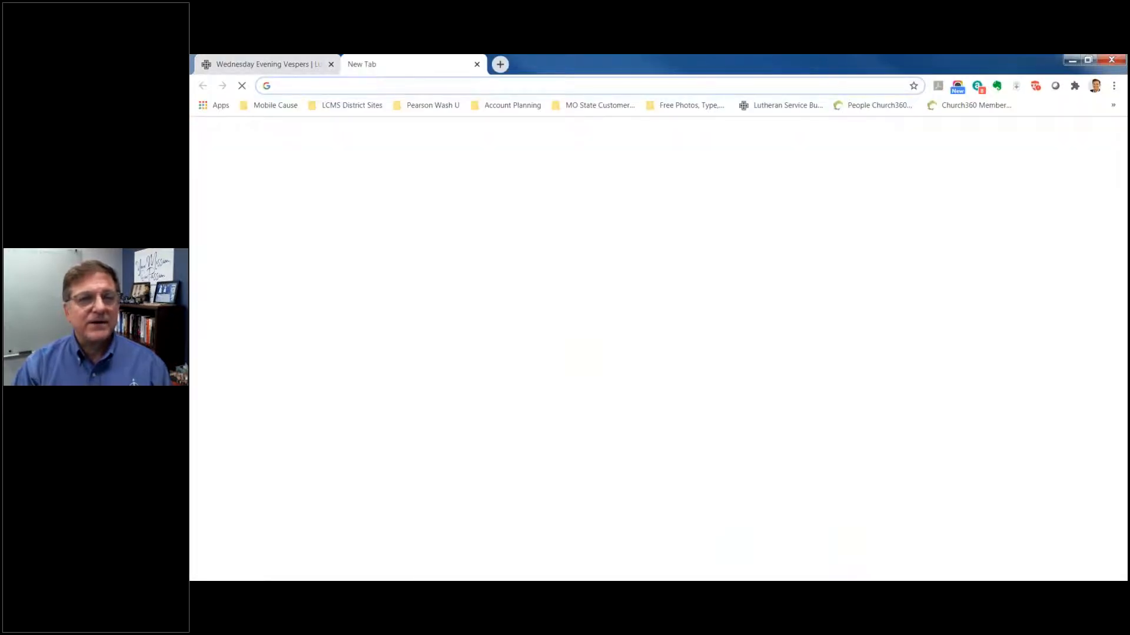
{"action": "left_click", "coordinate": [365, 86]}
{"action": "right_click", "coordinate": [365, 85]}
{"action": "left_click", "coordinate": [404, 159]}
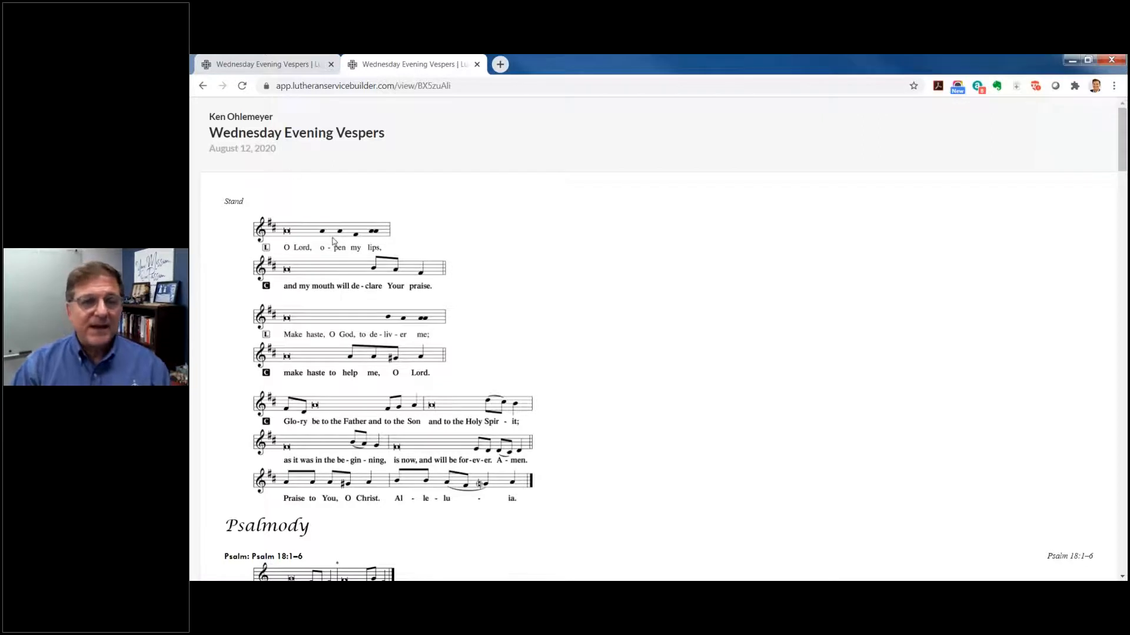
Examine the shared web view from the opening versicles through the closing hymn and return to its beginning.
{"action": "scroll", "coordinate": [333, 241], "scroll_direction": "down", "scroll_amount": 6}
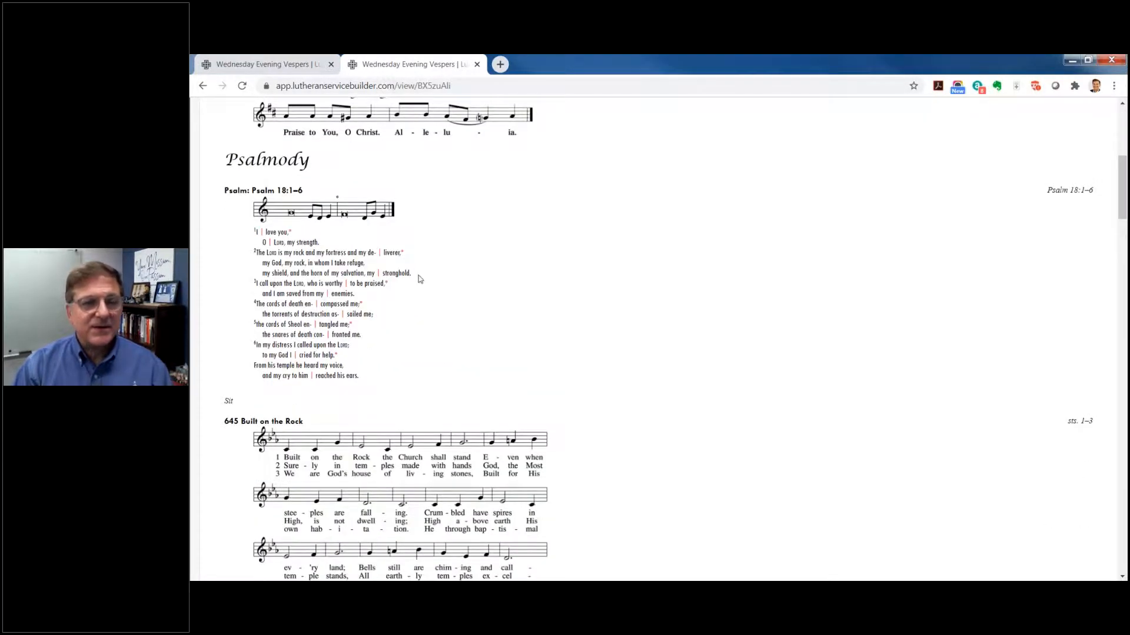
{"action": "scroll", "coordinate": [420, 279], "scroll_direction": "down", "scroll_amount": 10}
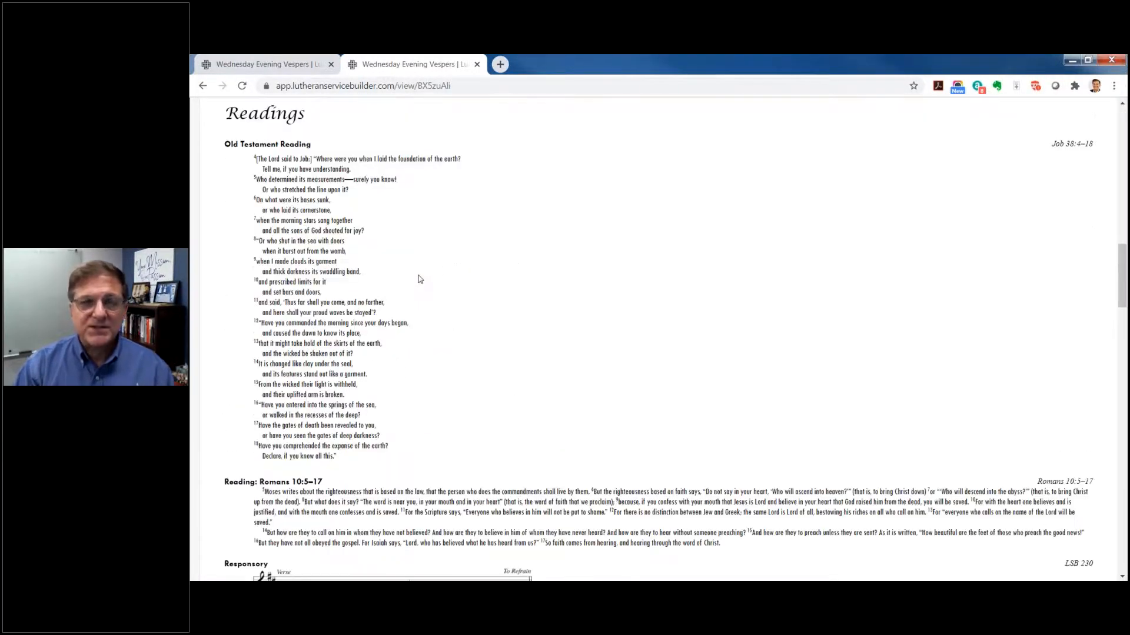
{"action": "scroll", "coordinate": [420, 279], "scroll_direction": "down", "scroll_amount": 3}
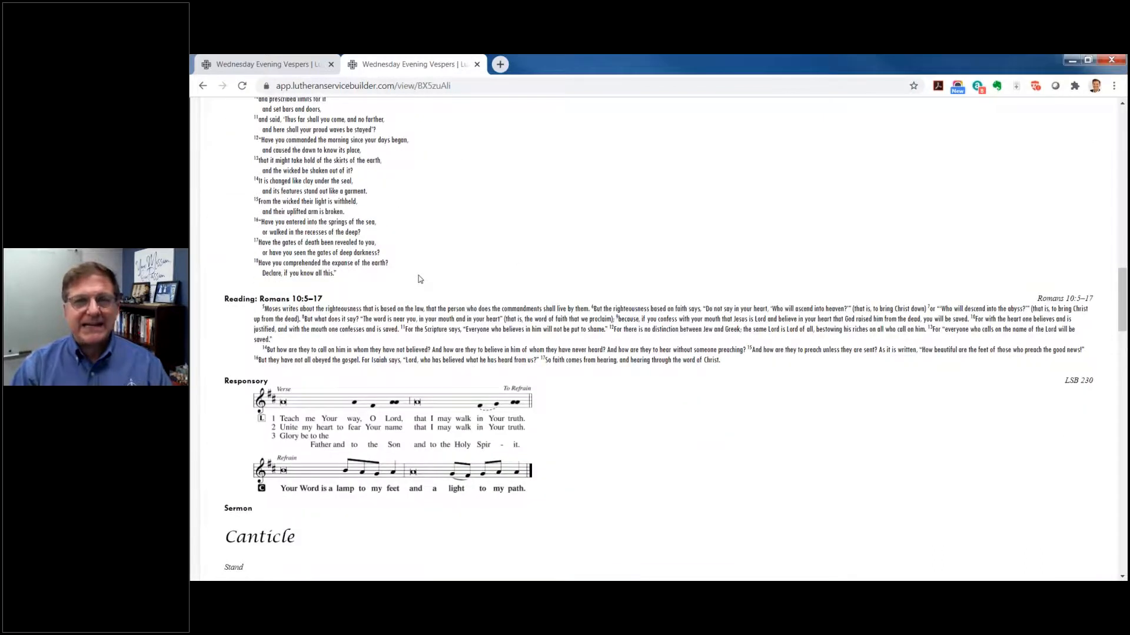
{"action": "scroll", "coordinate": [420, 279], "scroll_direction": "down", "scroll_amount": 3}
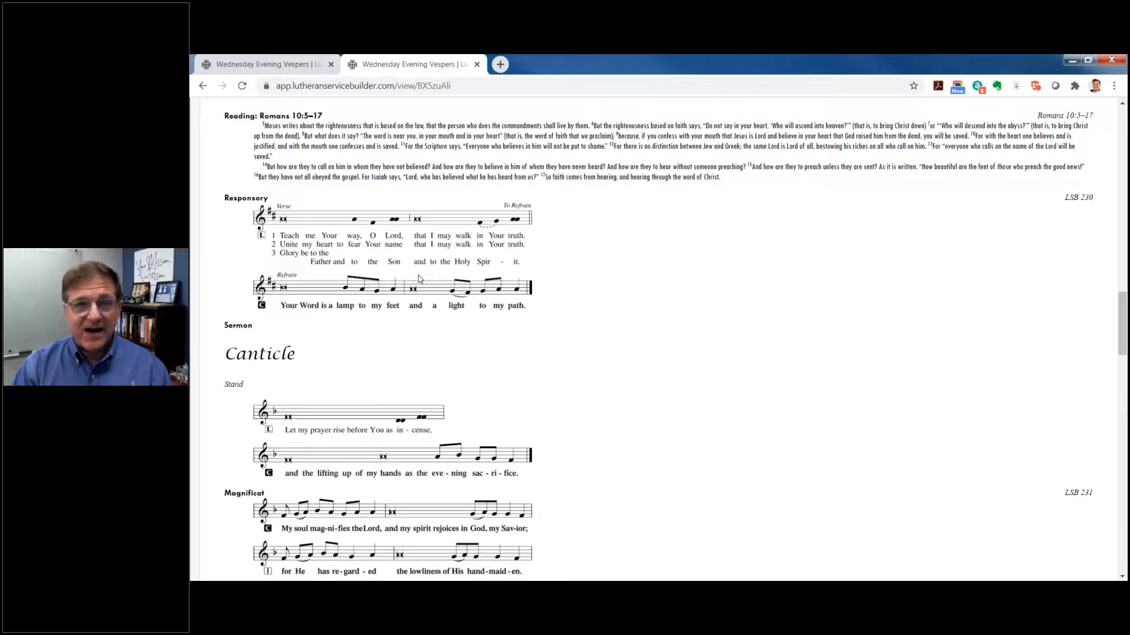
{"action": "scroll", "coordinate": [420, 278], "scroll_direction": "down", "scroll_amount": 5}
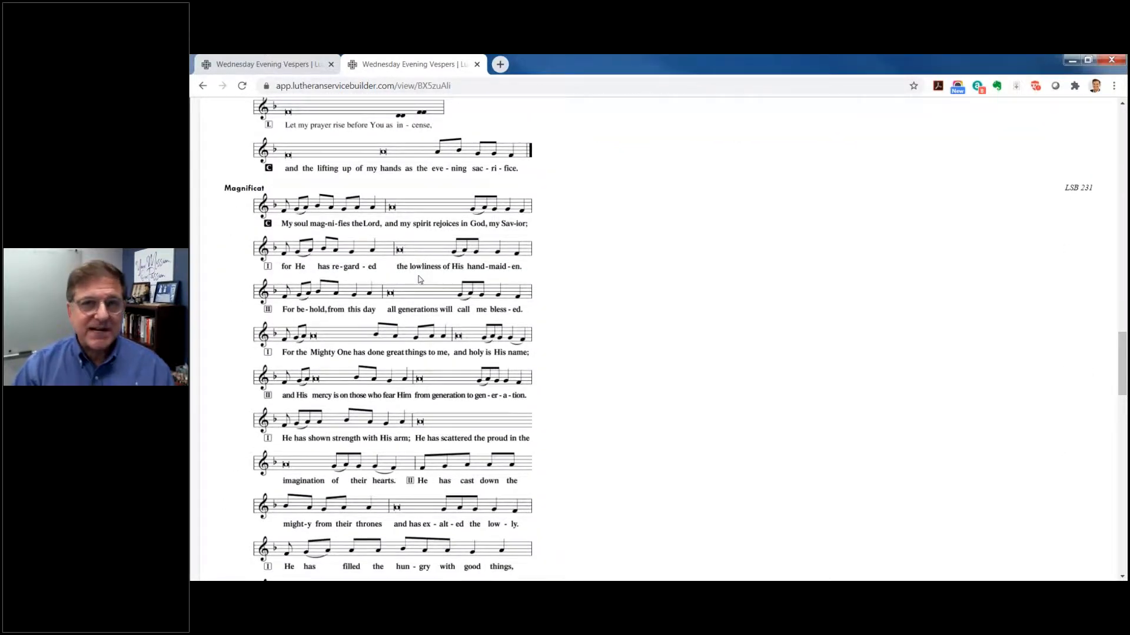
{"action": "scroll", "coordinate": [420, 278], "scroll_direction": "down", "scroll_amount": 8}
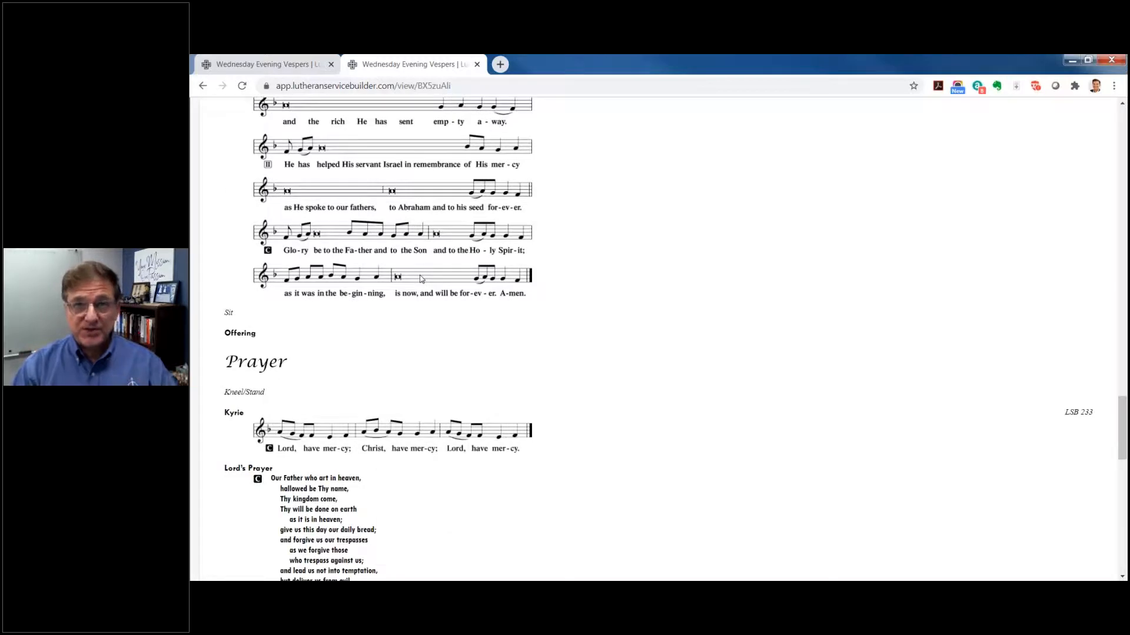
{"action": "scroll", "coordinate": [422, 279], "scroll_direction": "down", "scroll_amount": 4}
{"action": "scroll", "coordinate": [421, 279], "scroll_direction": "down", "scroll_amount": 5}
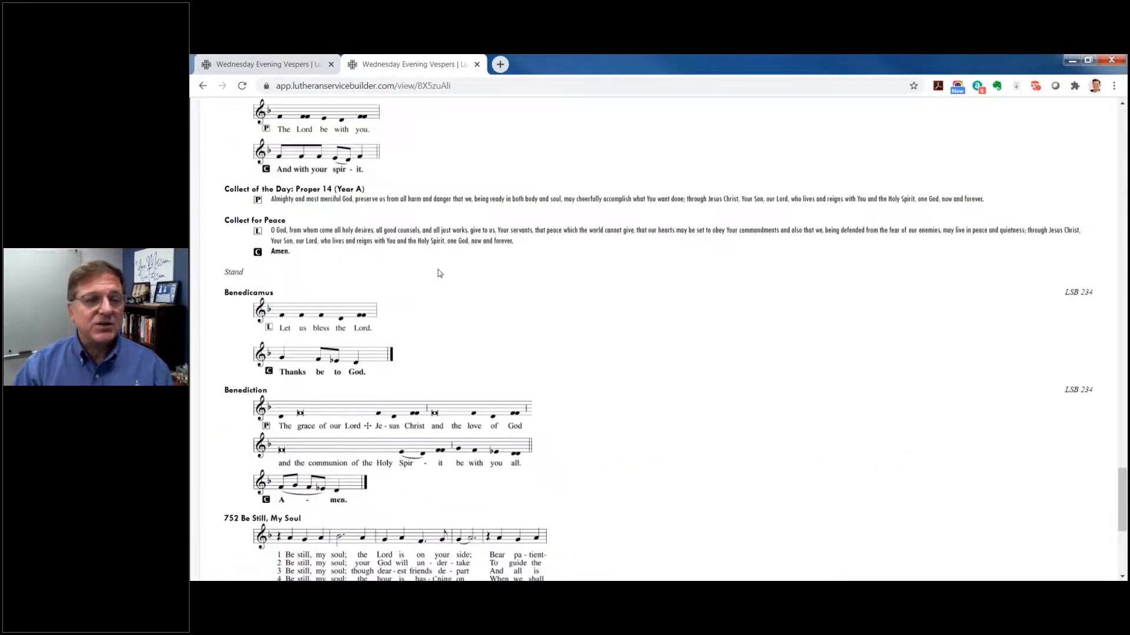
{"action": "scroll", "coordinate": [438, 273], "scroll_direction": "down", "scroll_amount": 3}
{"action": "scroll", "coordinate": [438, 273], "scroll_direction": "down", "scroll_amount": 2}
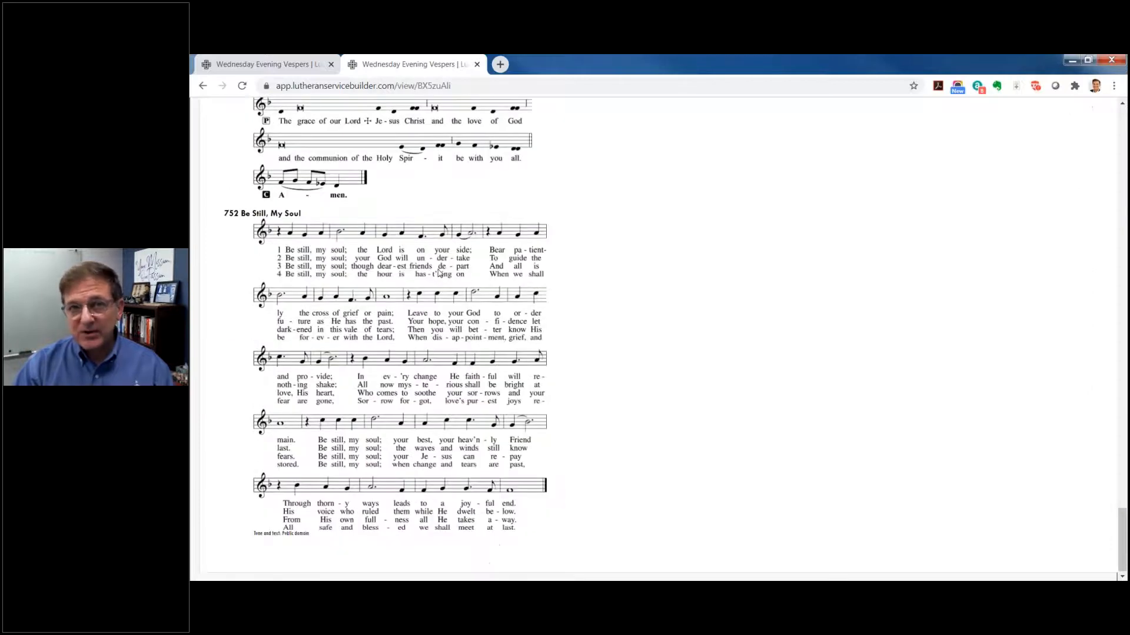
{"action": "scroll", "coordinate": [439, 273], "scroll_direction": "up", "scroll_amount": 20}
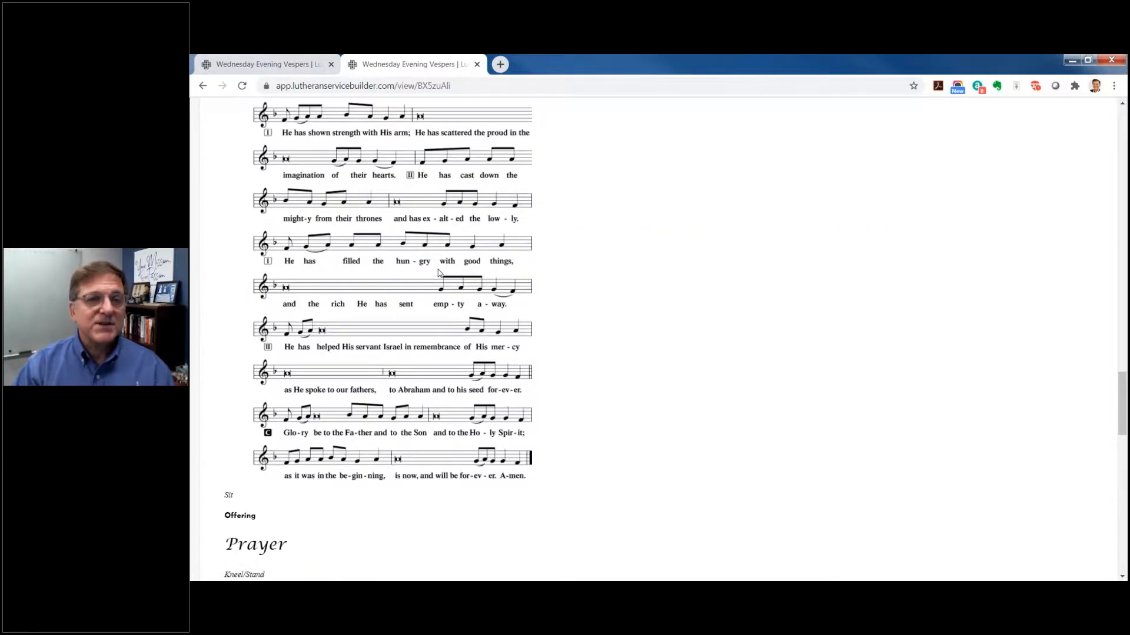
{"action": "scroll", "coordinate": [439, 273], "scroll_direction": "up", "scroll_amount": 20}
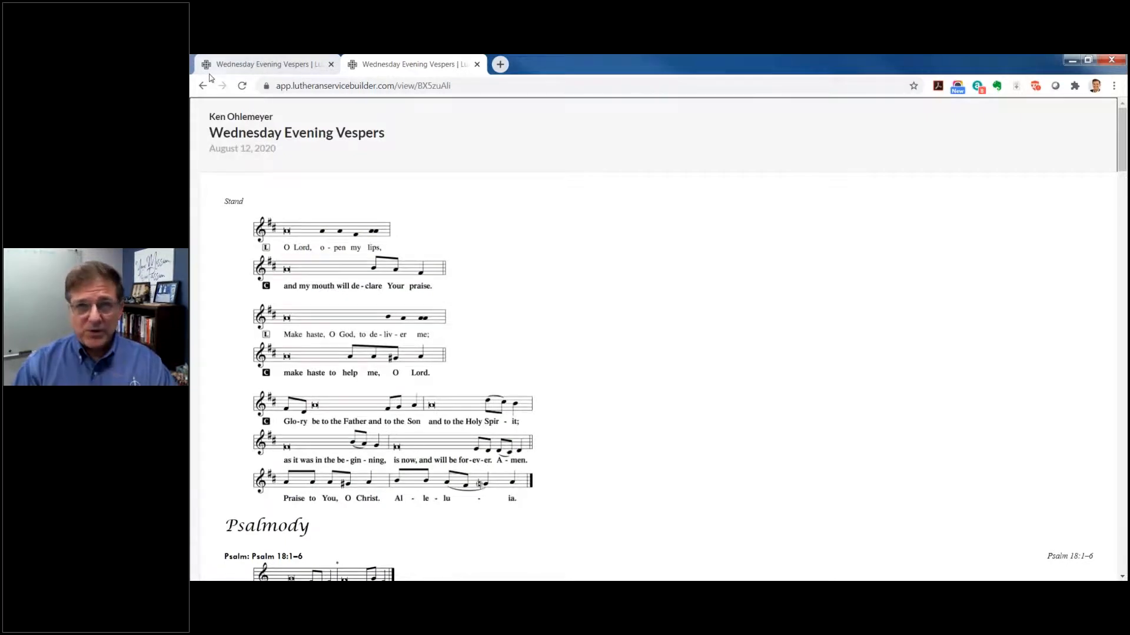
Return to the bulletin editor, dismiss the sharing link, and open the help for the Bulletin page.
{"action": "left_click", "coordinate": [242, 68]}
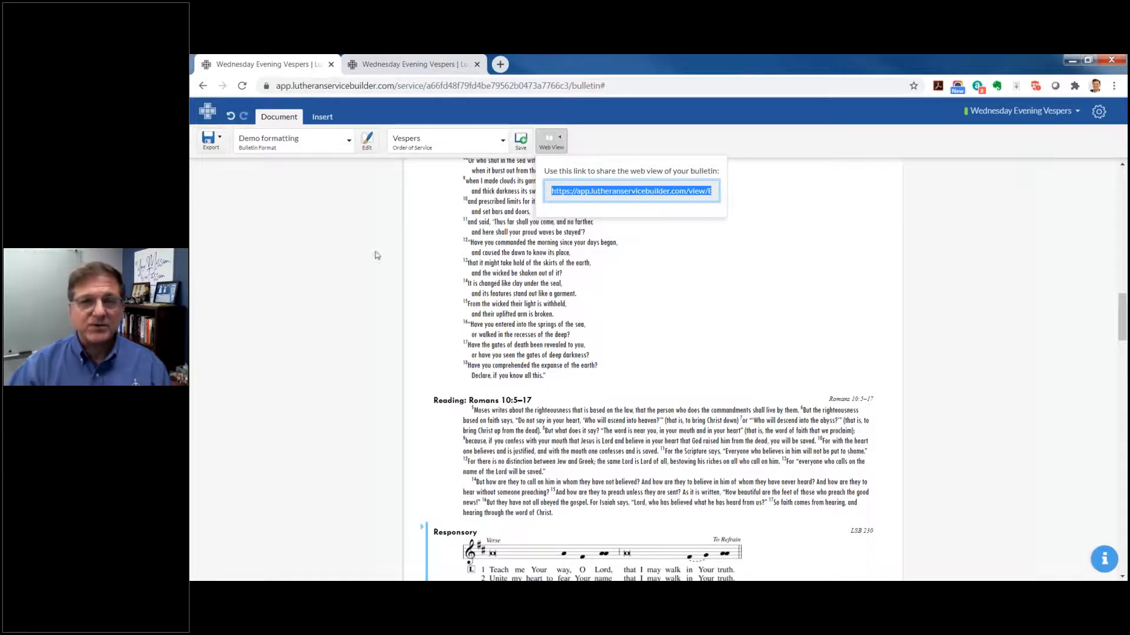
{"action": "left_click", "coordinate": [616, 290]}
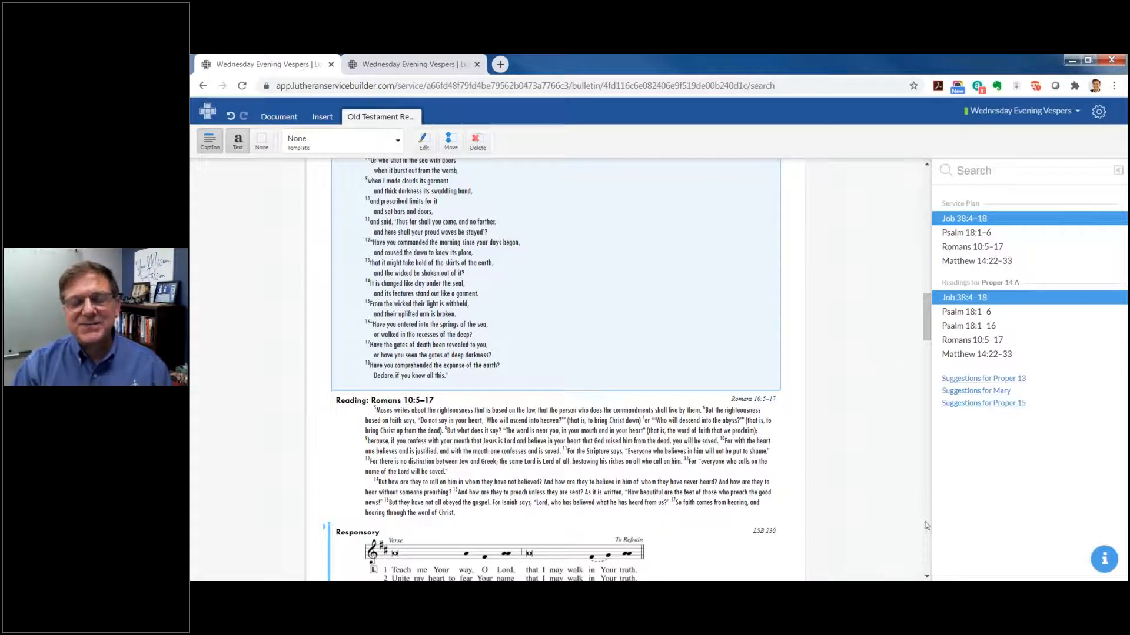
{"action": "left_click", "coordinate": [1104, 565]}
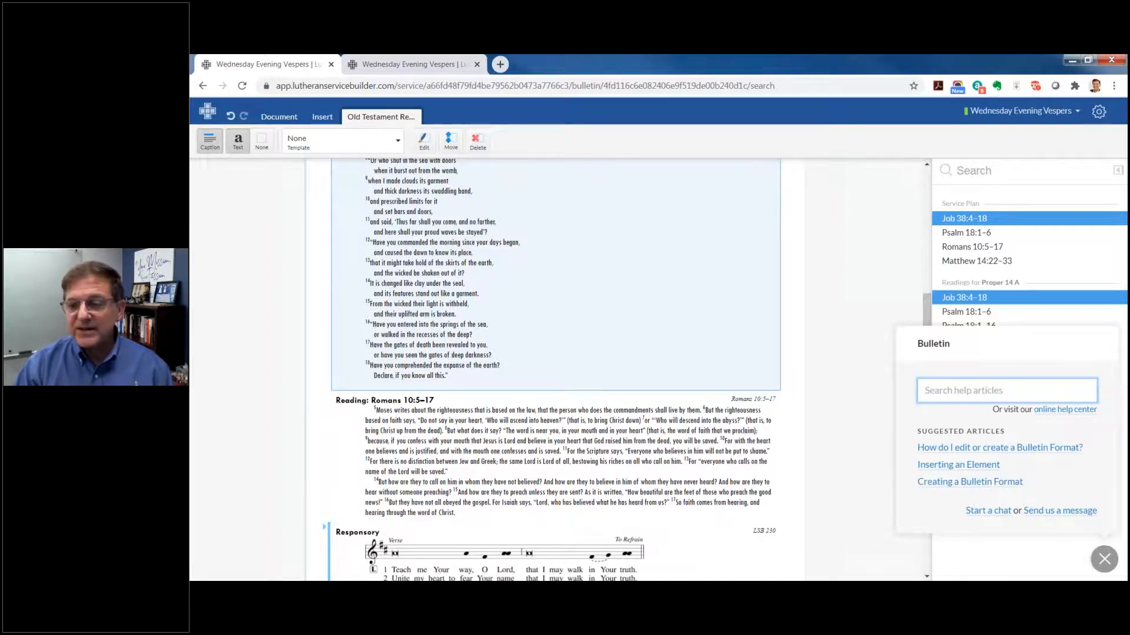
View the support chat and the message form in the Bulletin help, and close the help.
{"action": "left_click", "coordinate": [976, 510]}
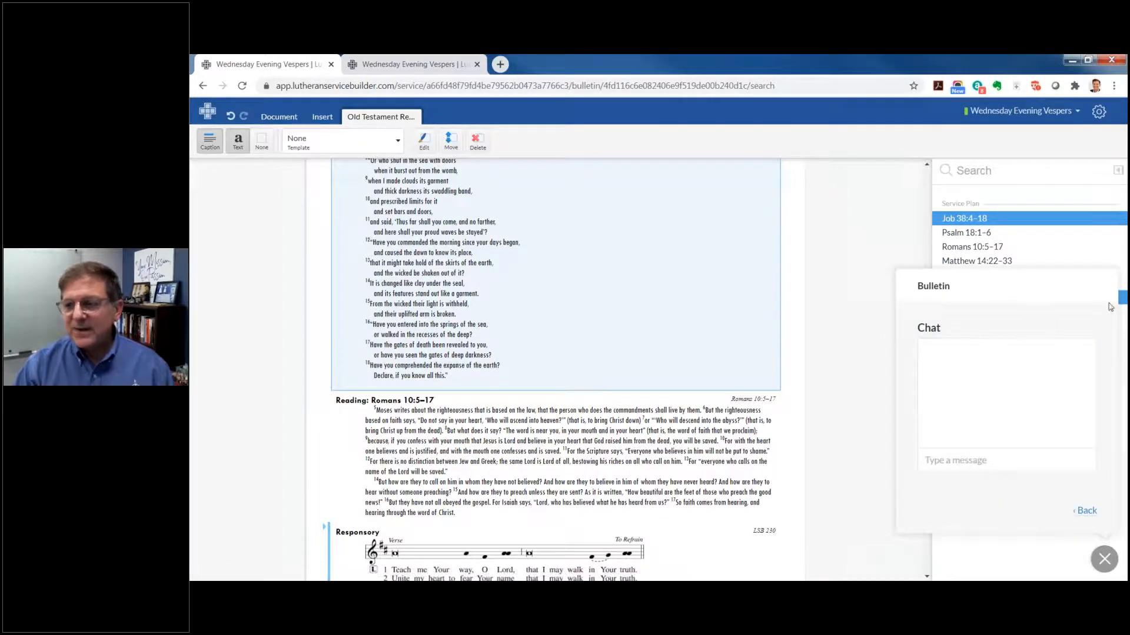
{"action": "left_click", "coordinate": [1078, 511]}
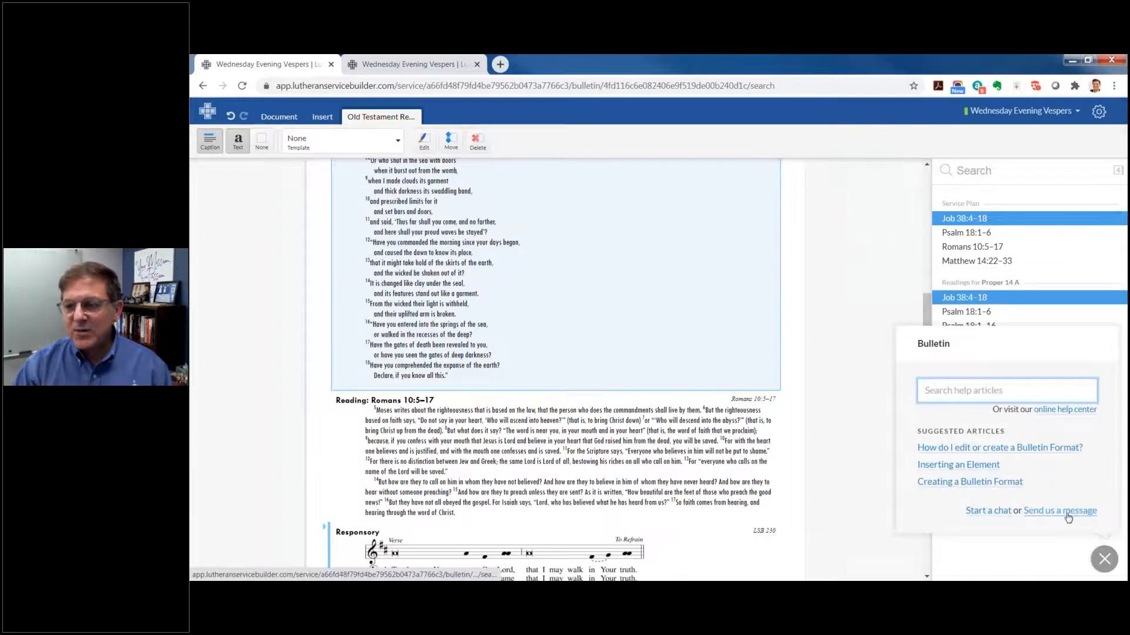
{"action": "left_click", "coordinate": [1073, 513]}
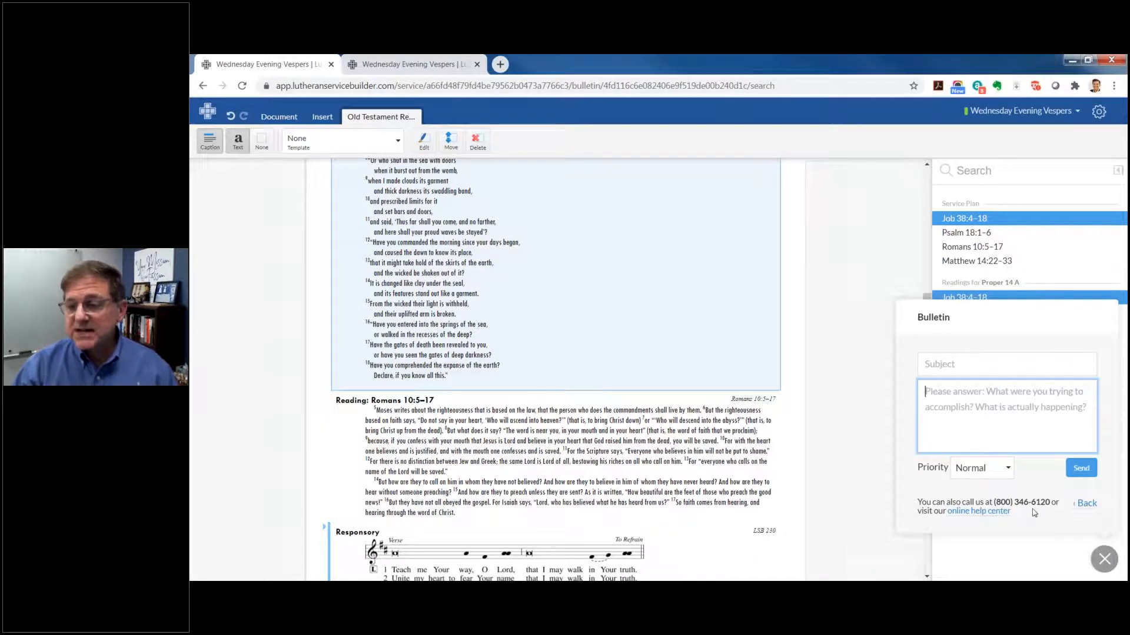
{"action": "left_click", "coordinate": [1086, 503]}
{"action": "left_click", "coordinate": [1105, 557]}
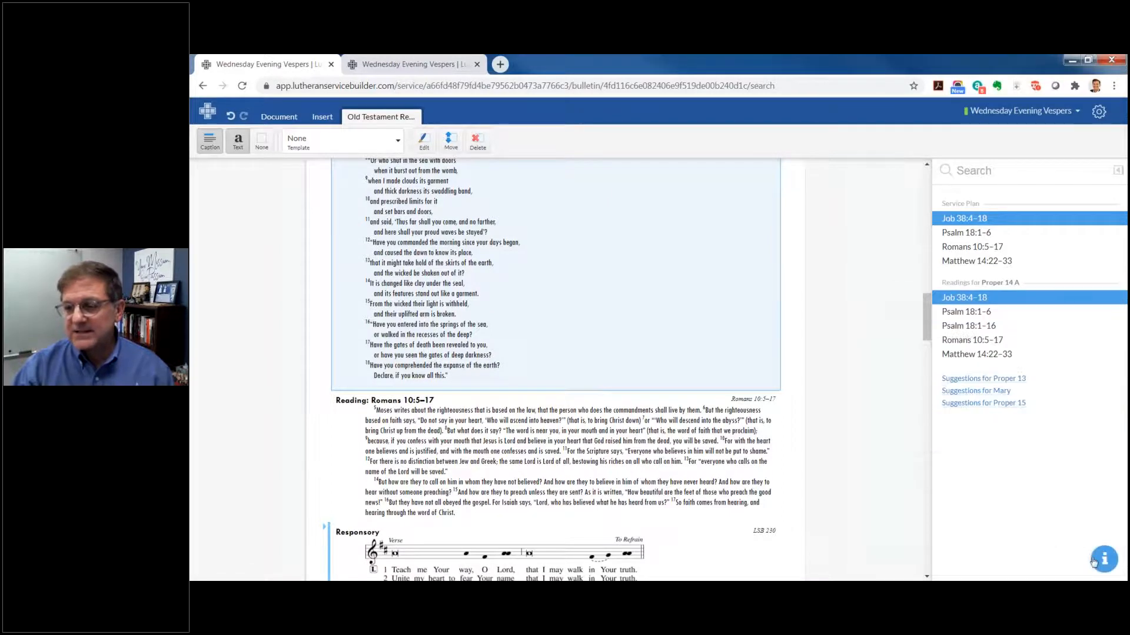
Export the bulletin as a Microsoft Word .docx file.
{"action": "scroll", "coordinate": [735, 405], "scroll_direction": "up", "scroll_amount": 5}
{"action": "scroll", "coordinate": [734, 404], "scroll_direction": "up", "scroll_amount": 10}
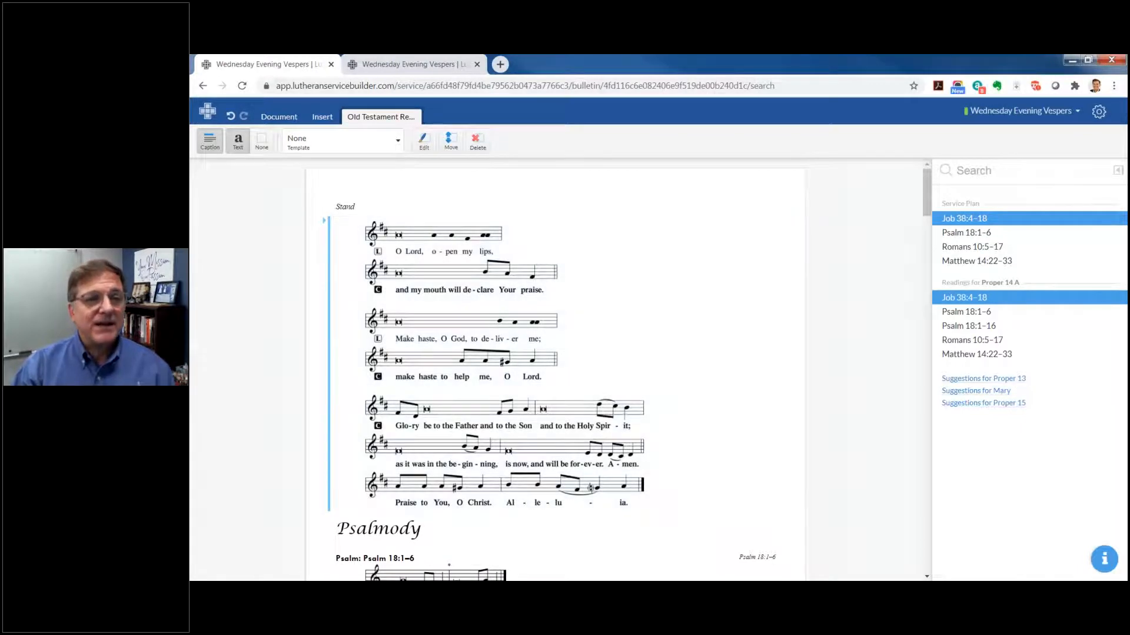
{"action": "left_click", "coordinate": [279, 117]}
{"action": "left_click", "coordinate": [216, 150]}
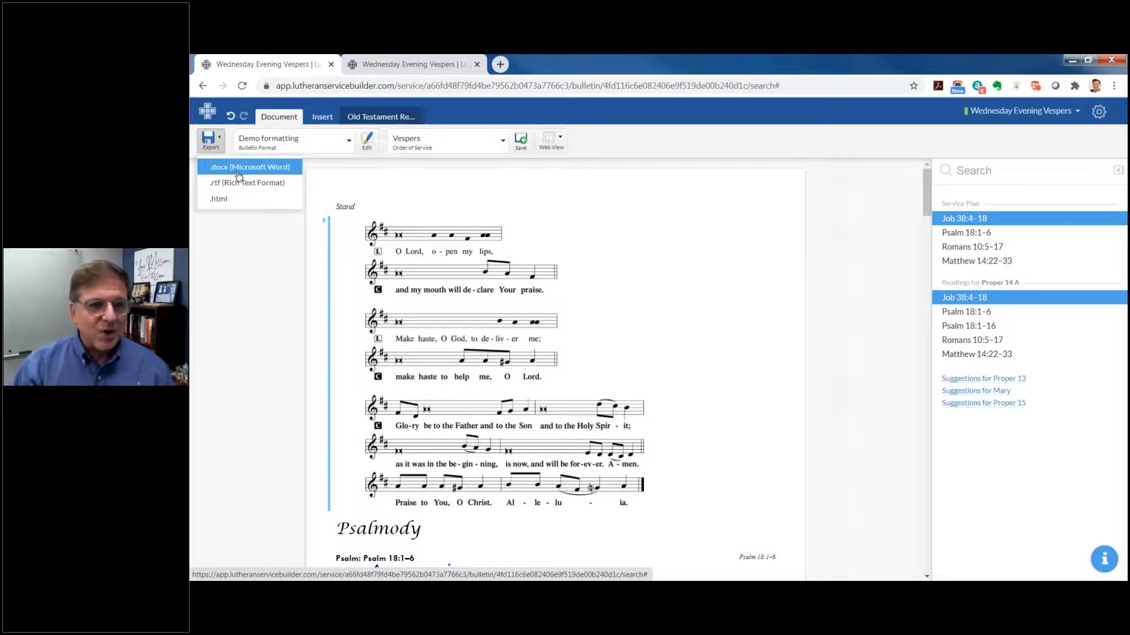
{"action": "left_click", "coordinate": [238, 172]}
{"action": "left_click", "coordinate": [742, 399]}
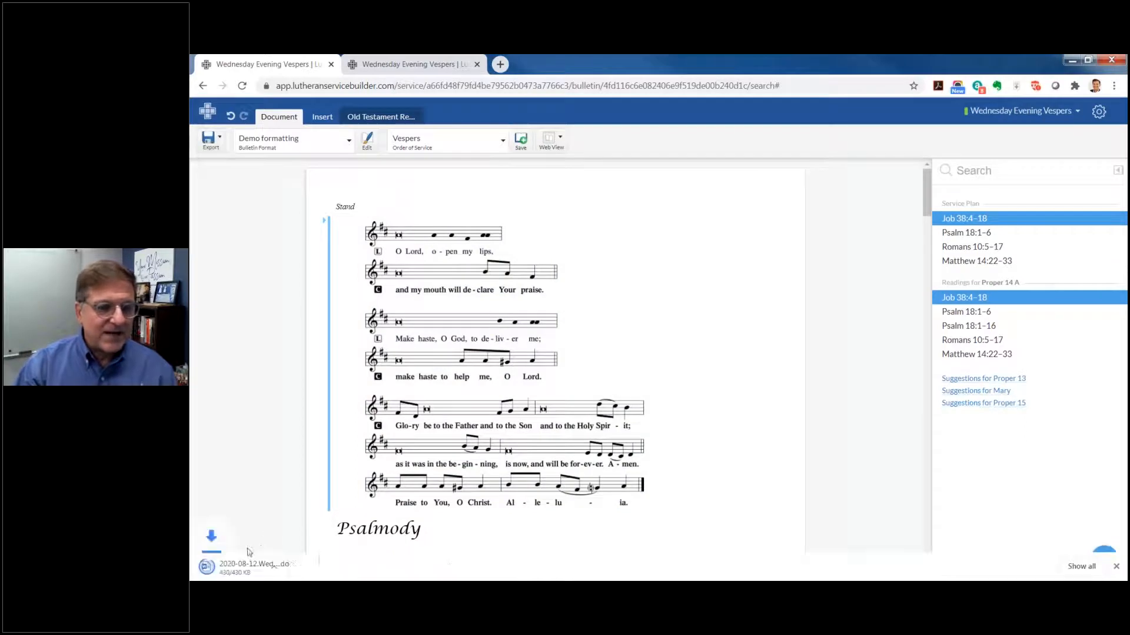
Open the exported bulletin in Word, maximize its window, and enable editing of the document.
{"action": "left_click", "coordinate": [206, 569]}
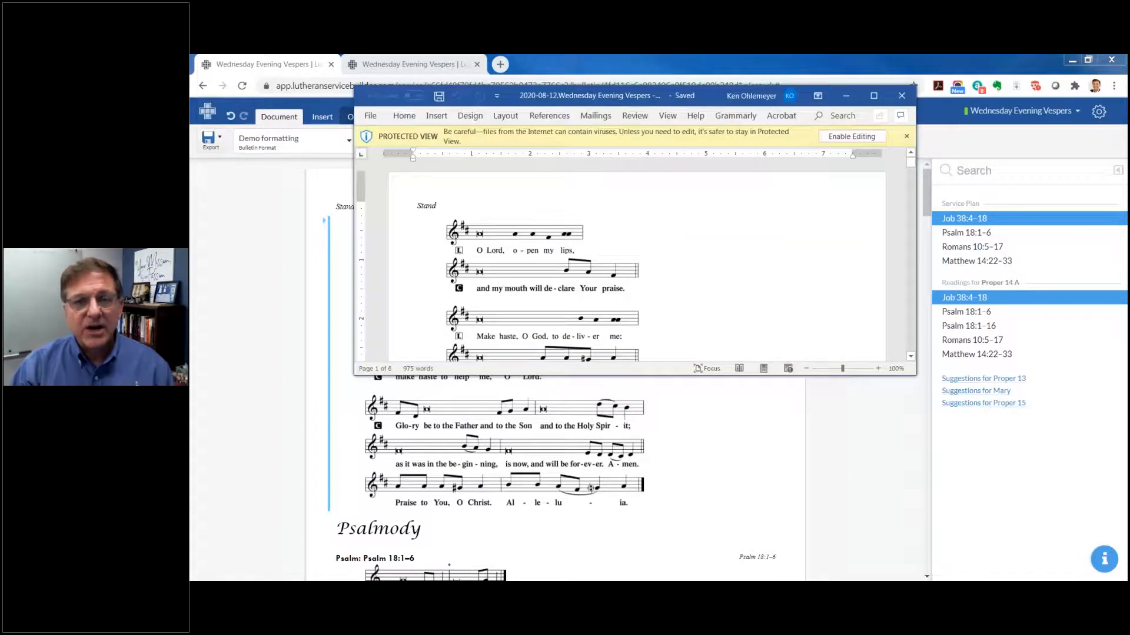
{"action": "left_click", "coordinate": [873, 95]}
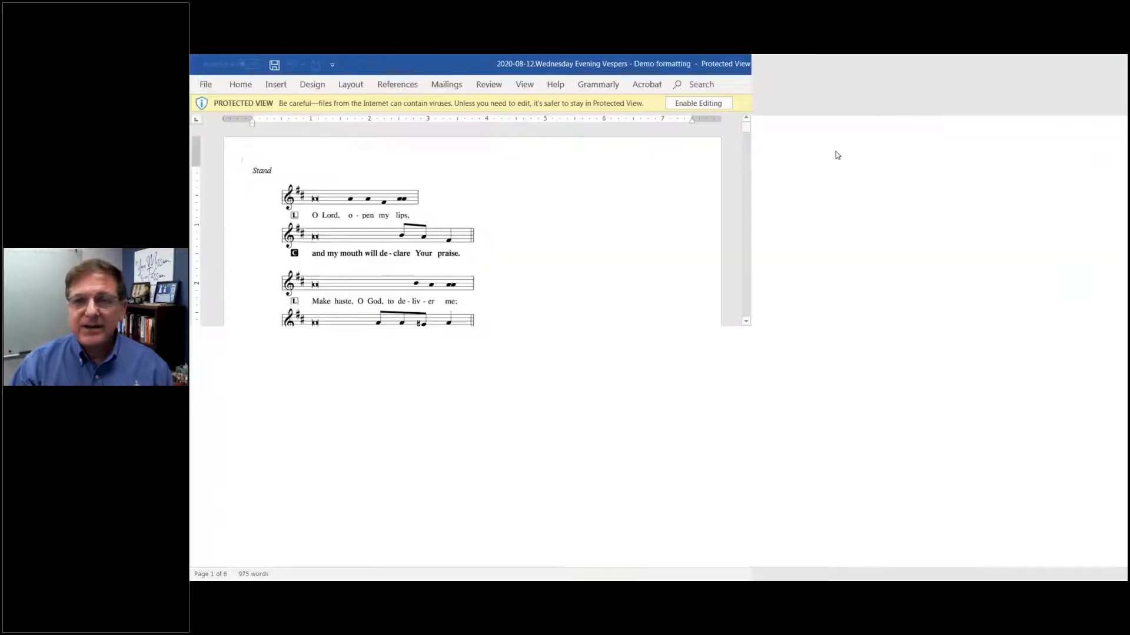
{"action": "left_click", "coordinate": [700, 104]}
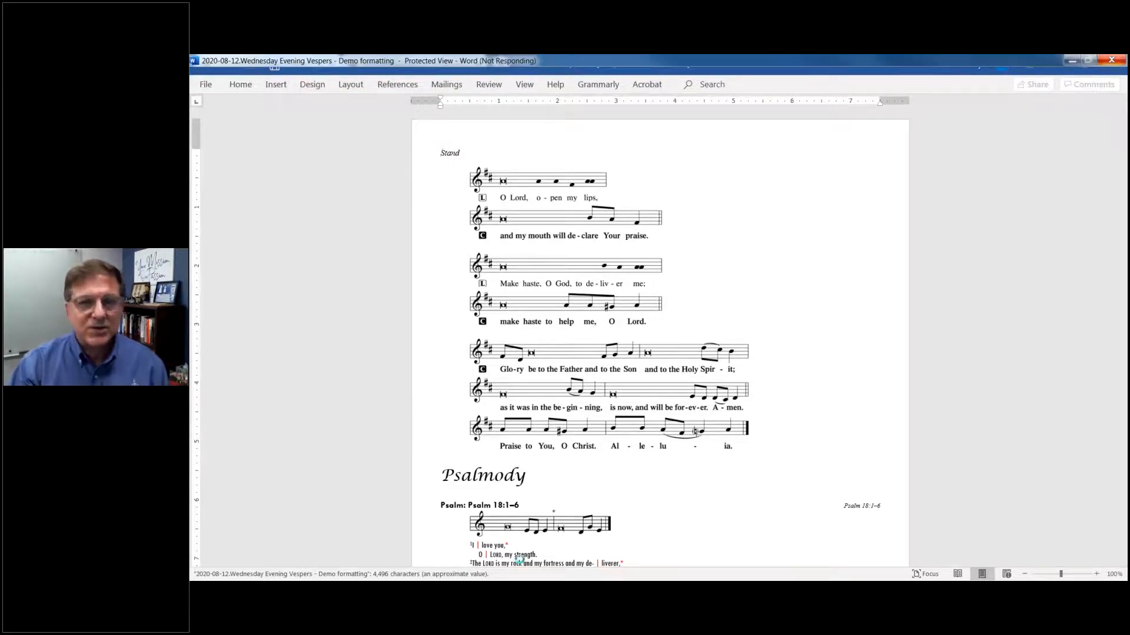
{"action": "scroll", "coordinate": [519, 559], "scroll_direction": "down", "scroll_amount": 5}
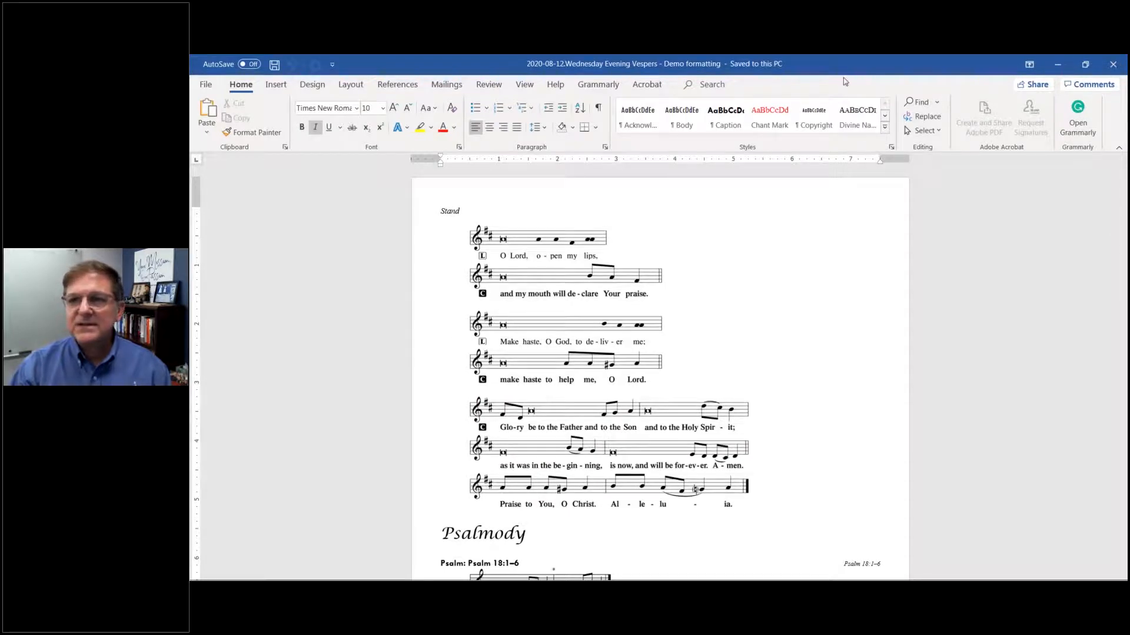
Switch back to Lutheran Service Builder and open the August 12 Wednesday Evening Vespers presentation at its first Common Versicles slide.
{"action": "key", "text": "alt+Tab"}
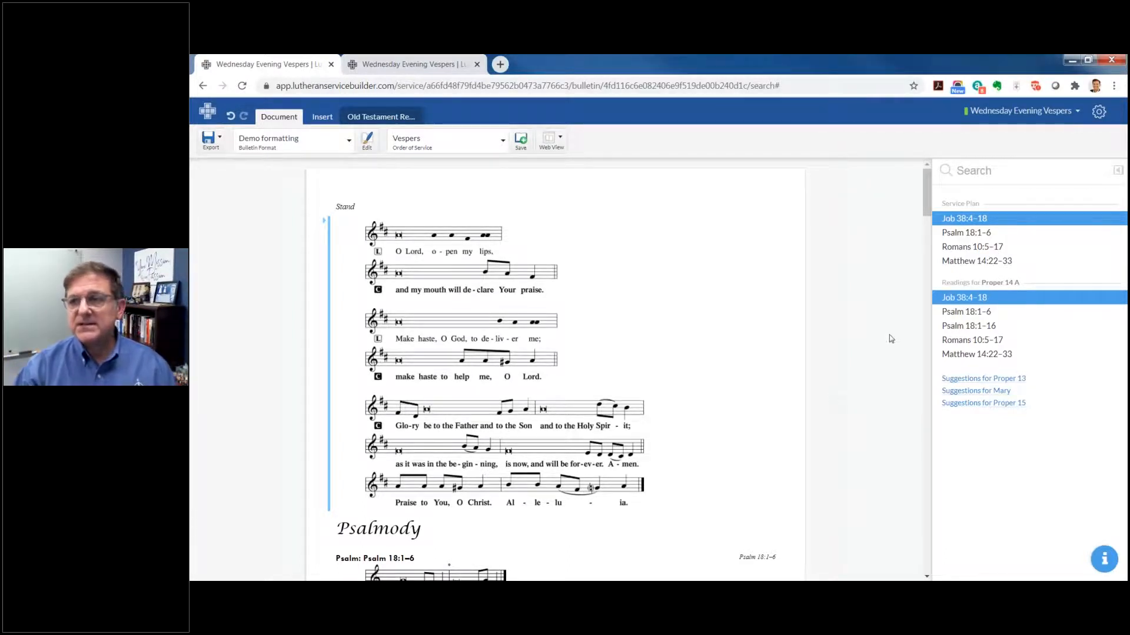
{"action": "left_click", "coordinate": [207, 113]}
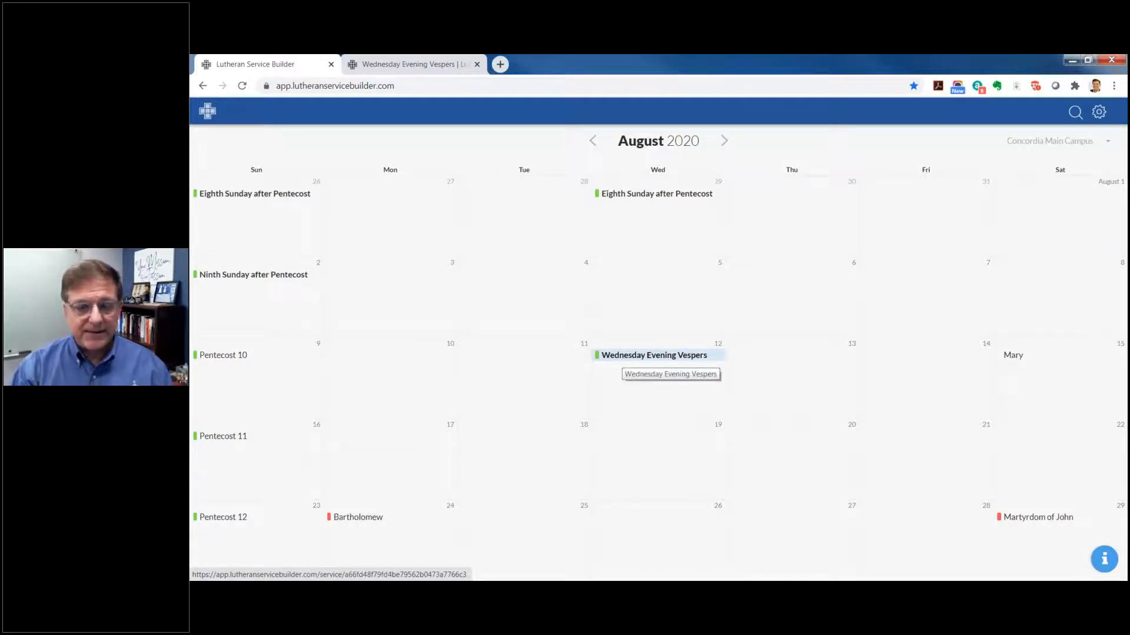
{"action": "left_click", "coordinate": [659, 356]}
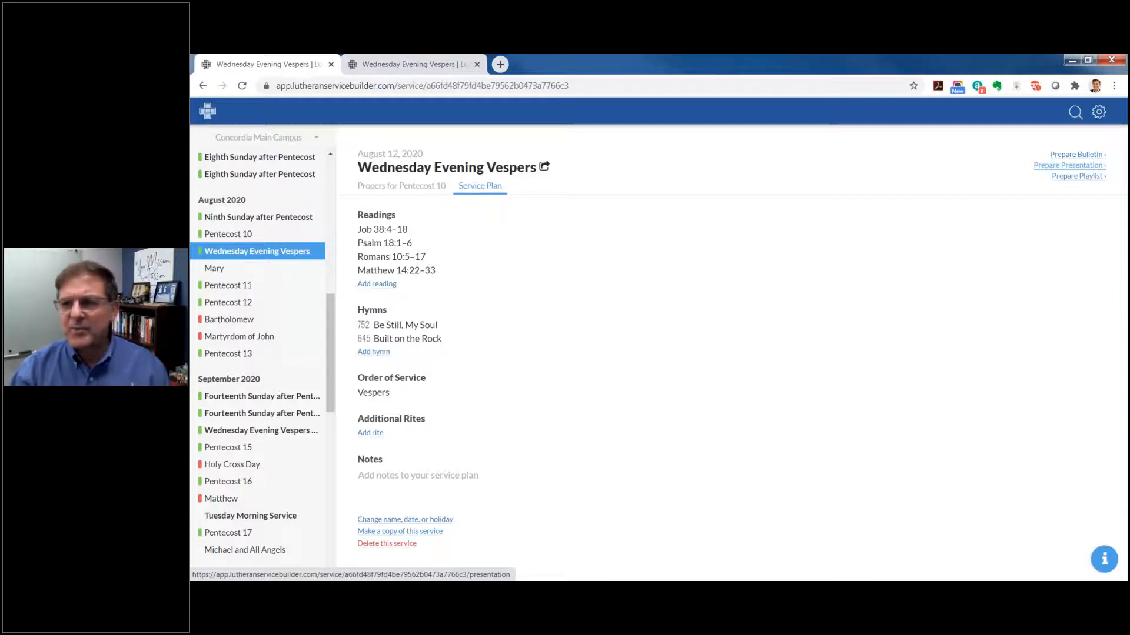
{"action": "left_click", "coordinate": [1072, 166]}
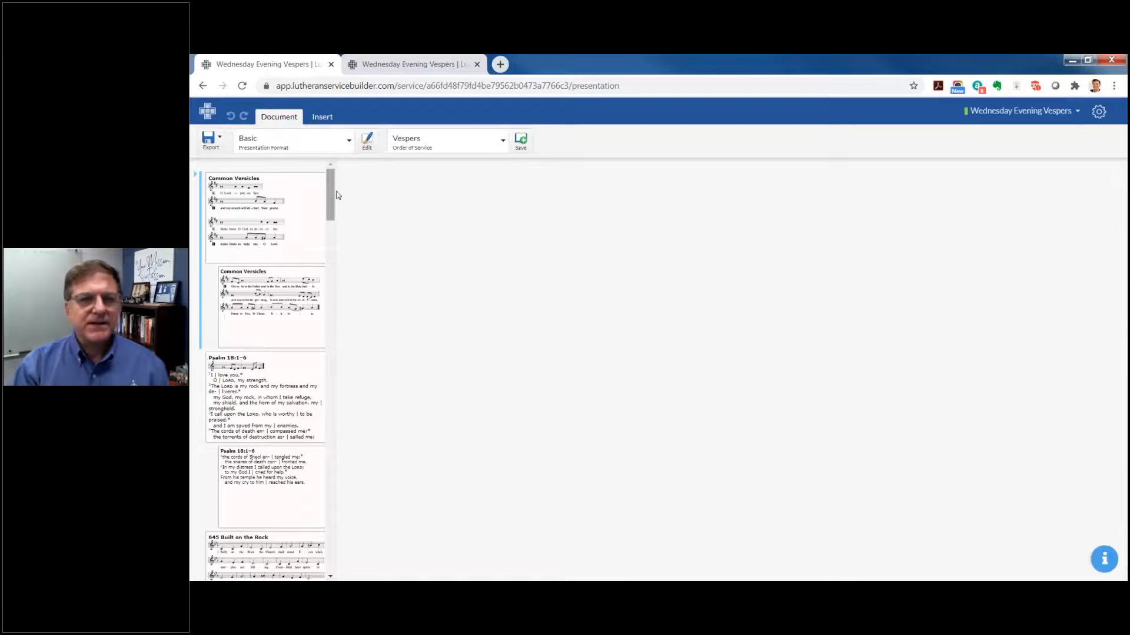
{"action": "left_click", "coordinate": [294, 210]}
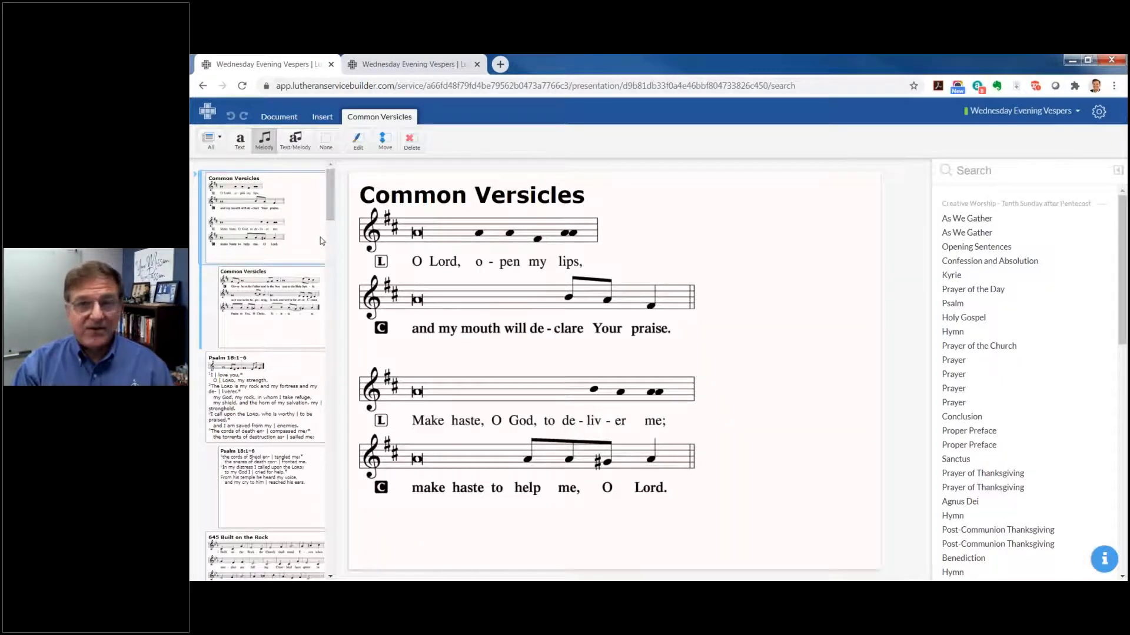
Apply the Iron presentation format and show the first Common Versicles slide.
{"action": "left_click", "coordinate": [279, 117]}
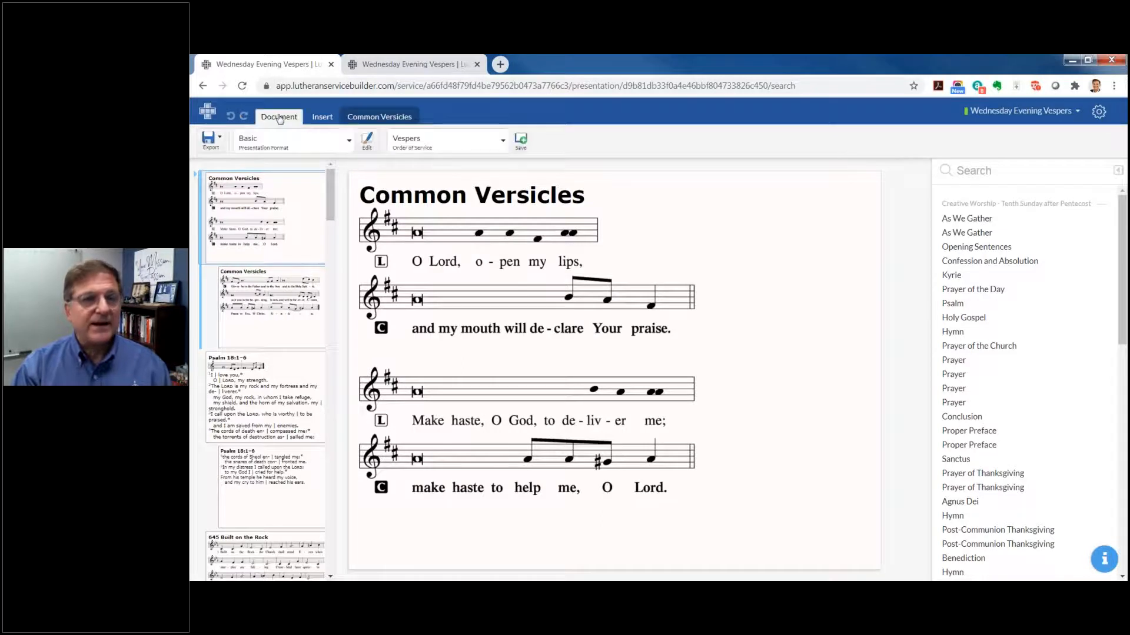
{"action": "left_click", "coordinate": [349, 146]}
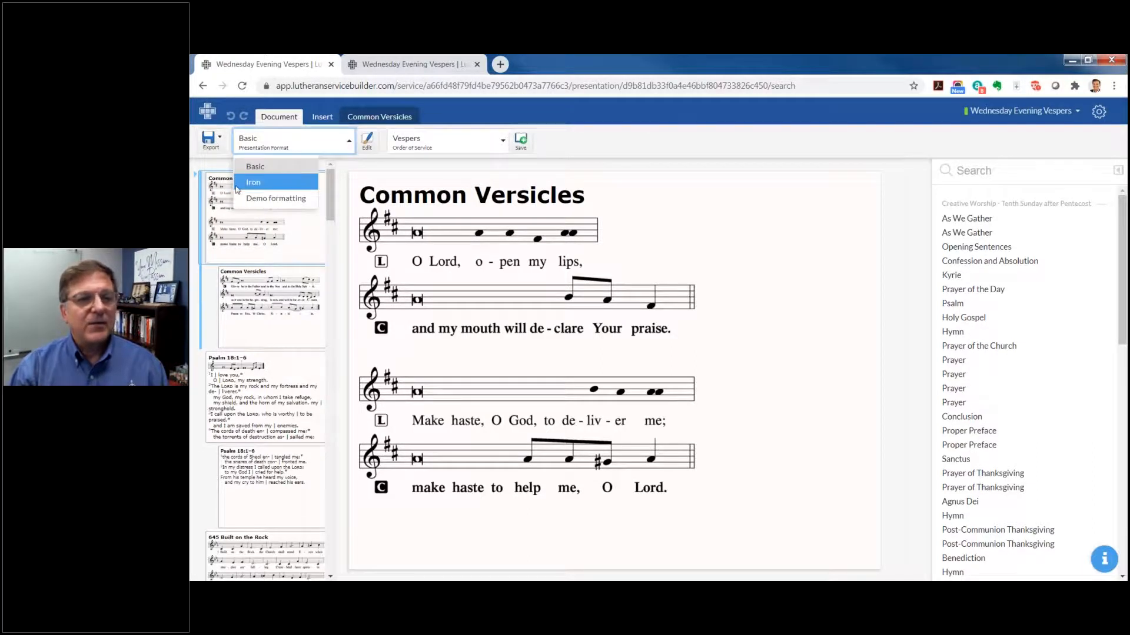
{"action": "left_click", "coordinate": [254, 184]}
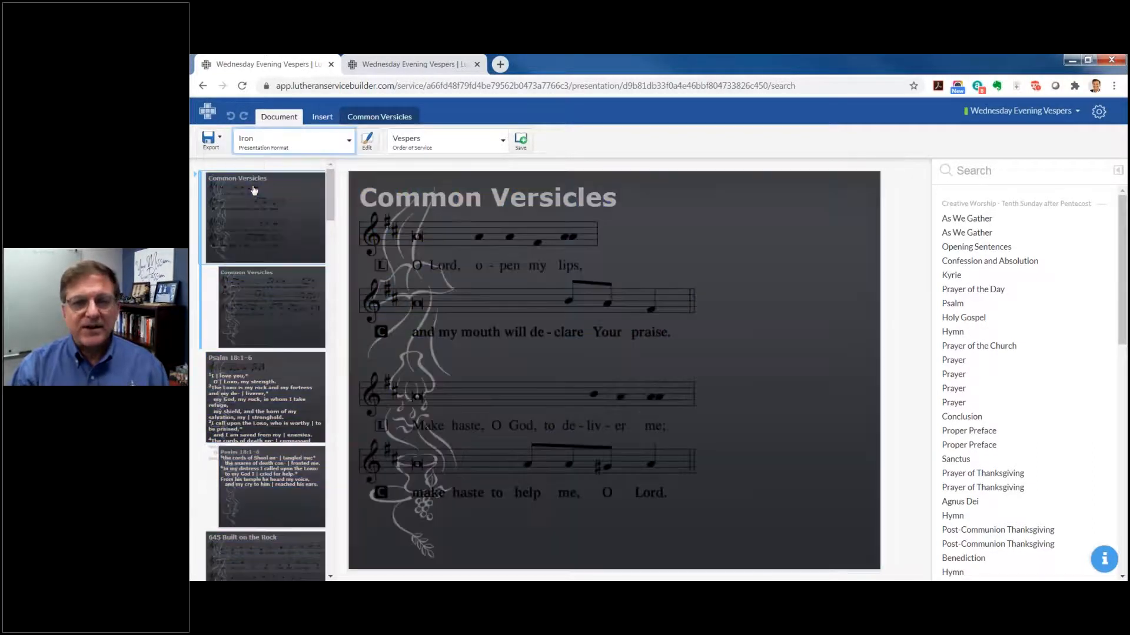
{"action": "left_click", "coordinate": [269, 193]}
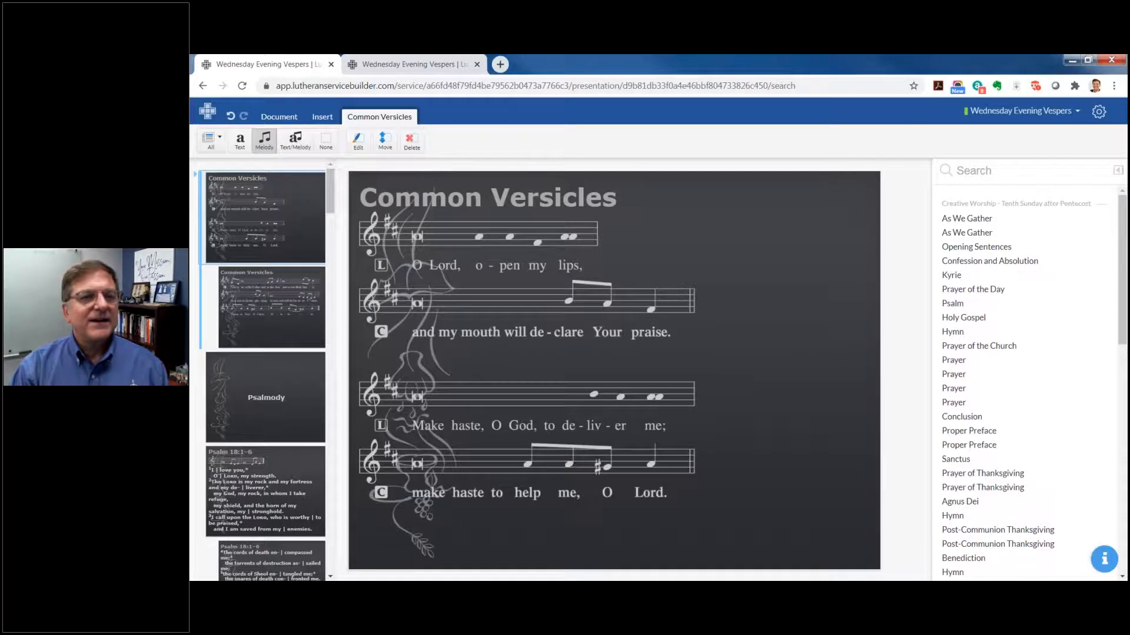
Change the presentation format to Demo formatting and show the Psalm 18:1–6 slide.
{"action": "left_click", "coordinate": [274, 118]}
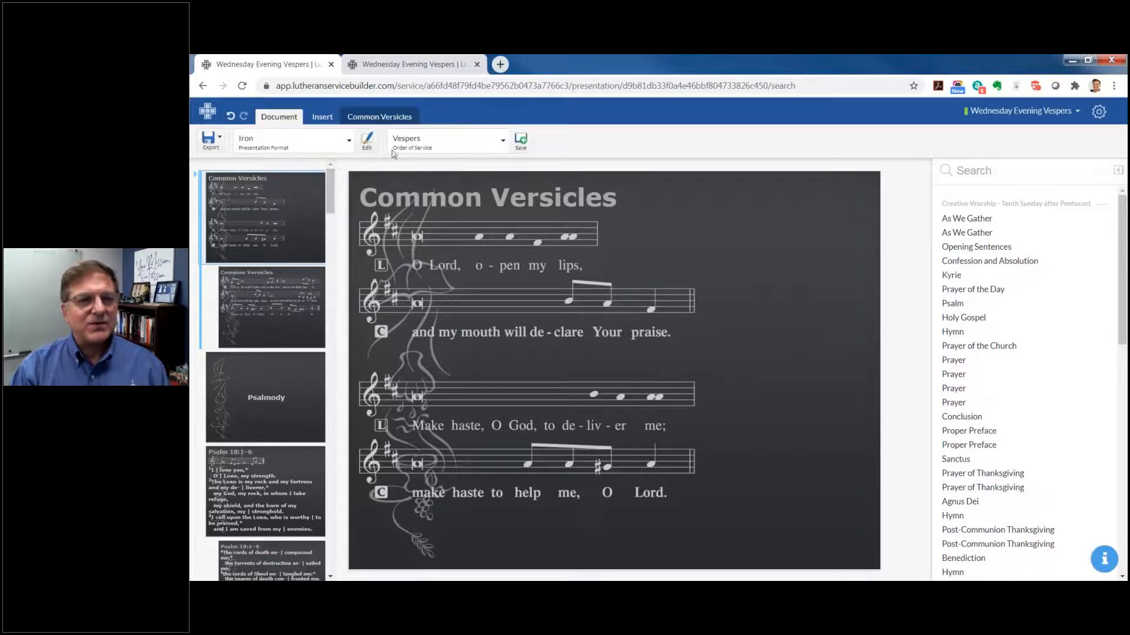
{"action": "left_click", "coordinate": [348, 144]}
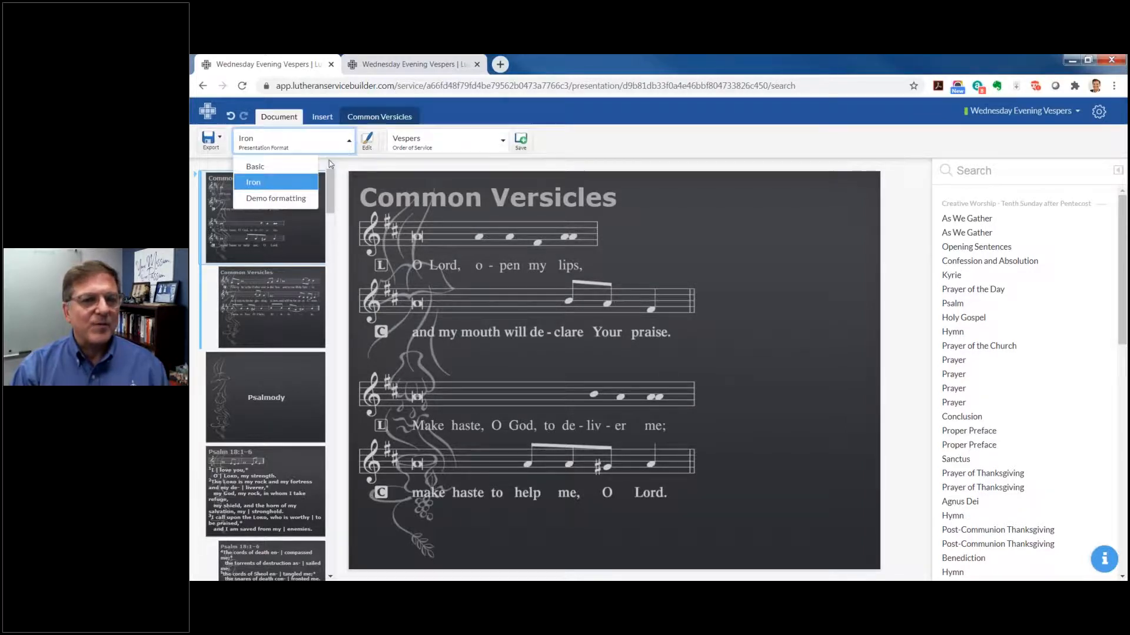
{"action": "left_click", "coordinate": [297, 198]}
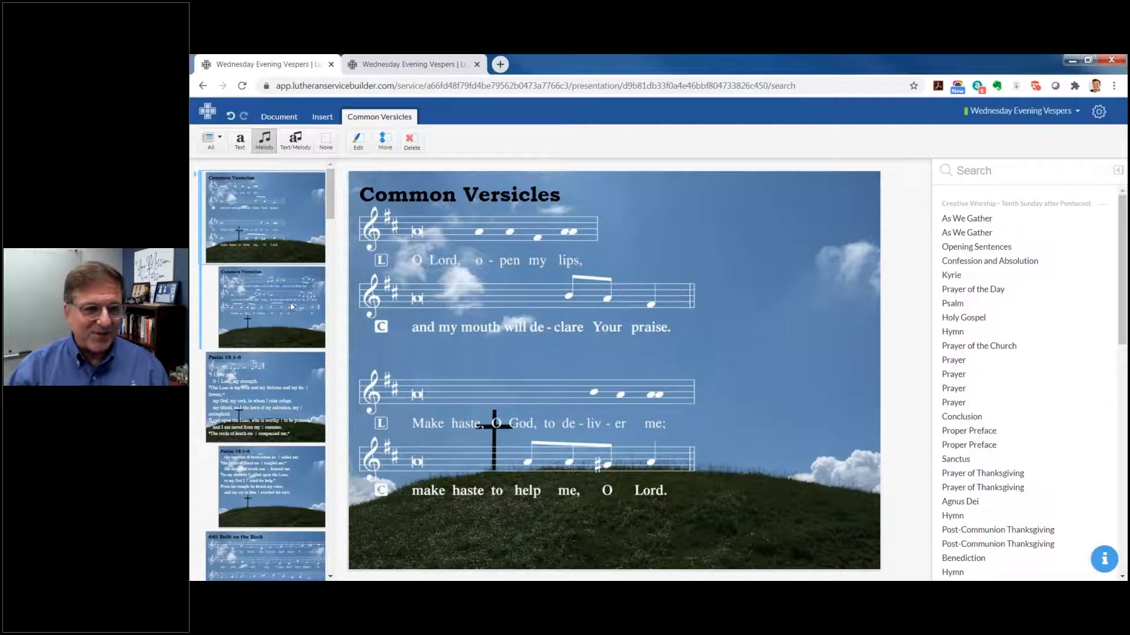
{"action": "left_click", "coordinate": [247, 379]}
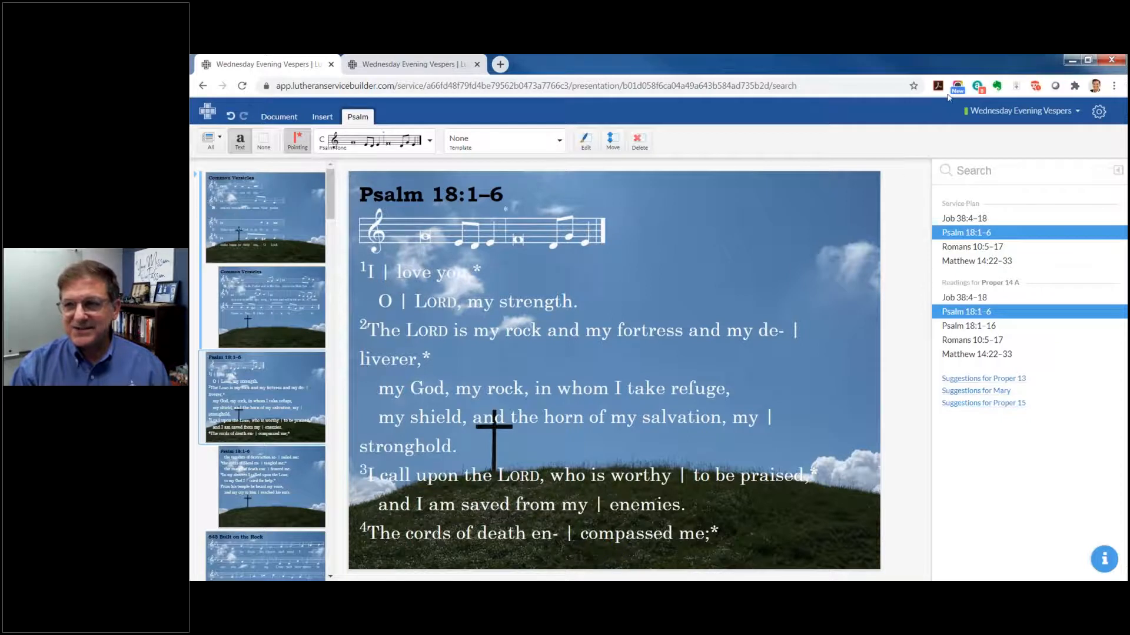
Open the presentation format settings and view the style and layout options of the Basic format.
{"action": "left_click", "coordinate": [1098, 113]}
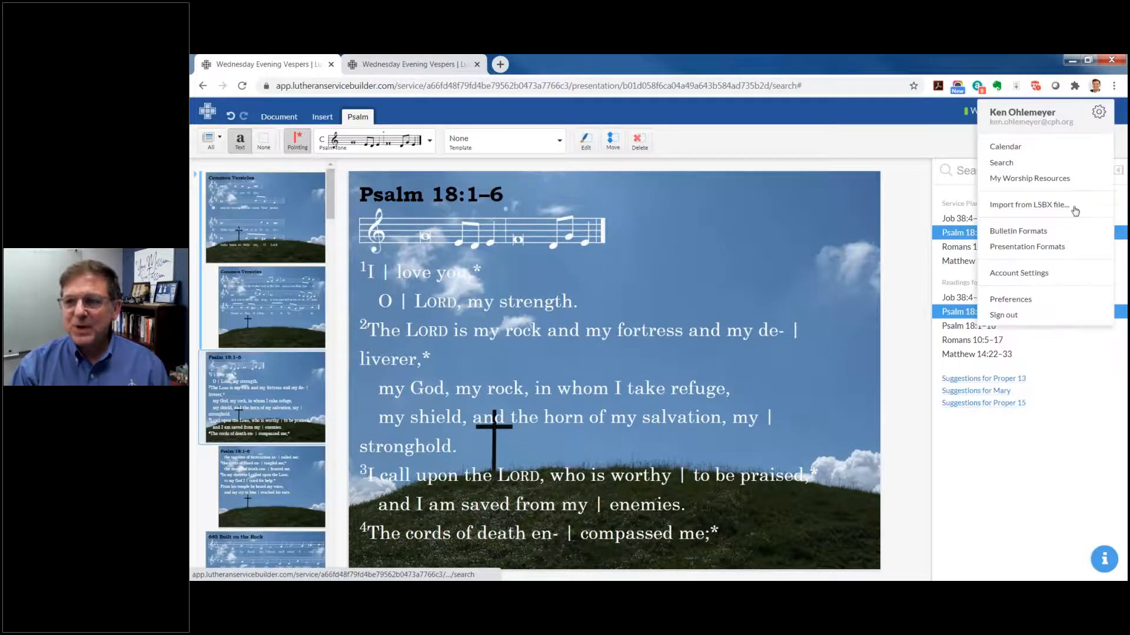
{"action": "left_click", "coordinate": [1038, 247]}
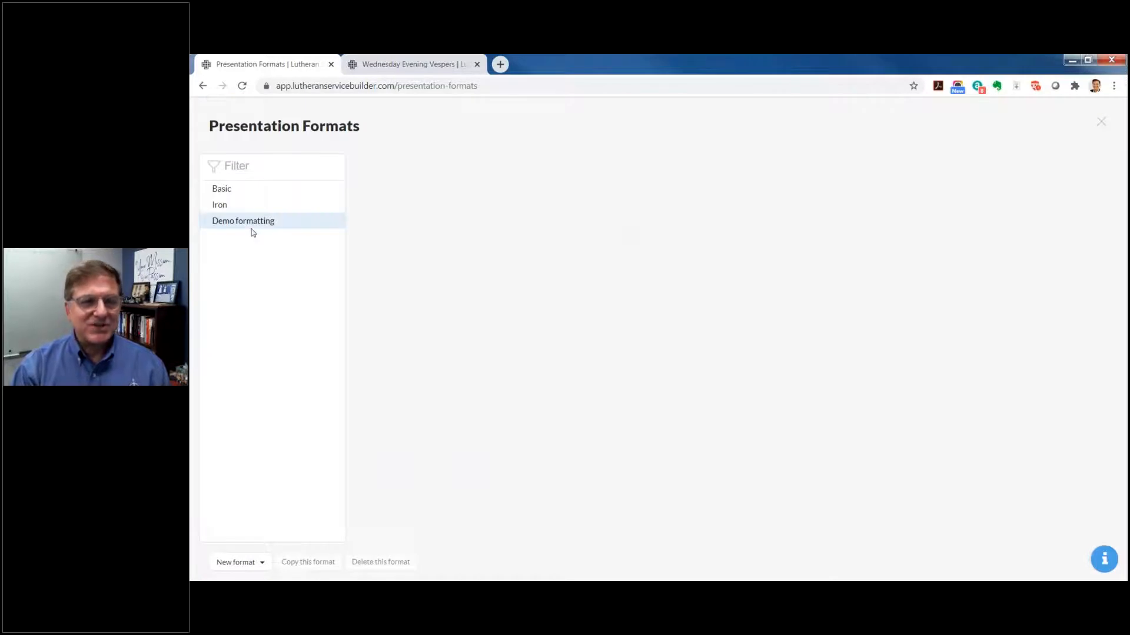
{"action": "left_click", "coordinate": [226, 191]}
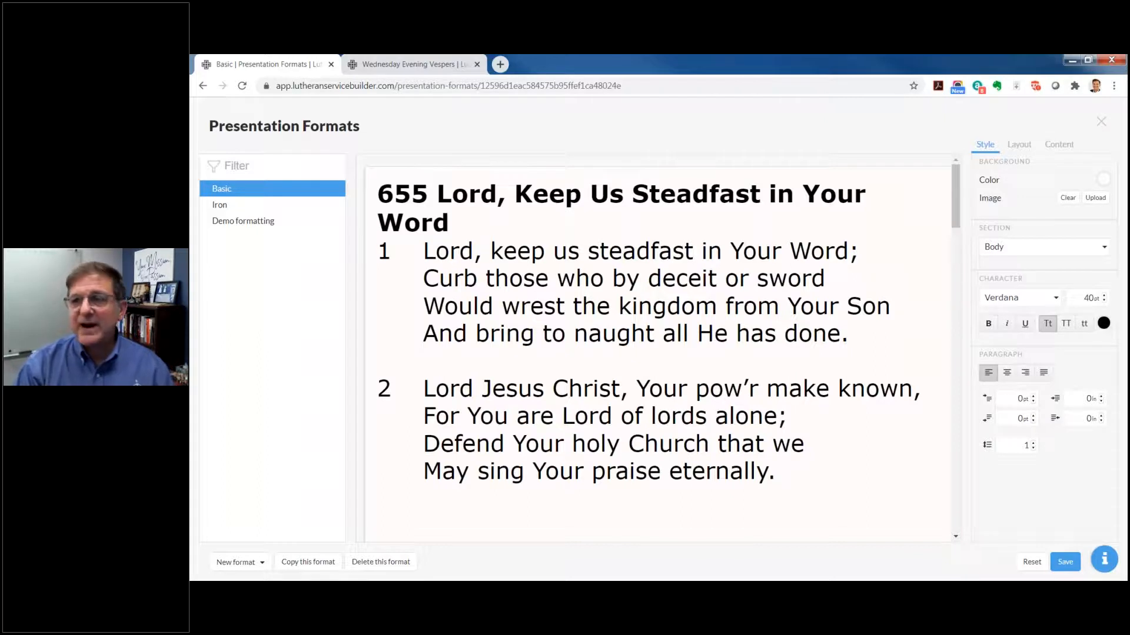
{"action": "left_click", "coordinate": [1018, 147]}
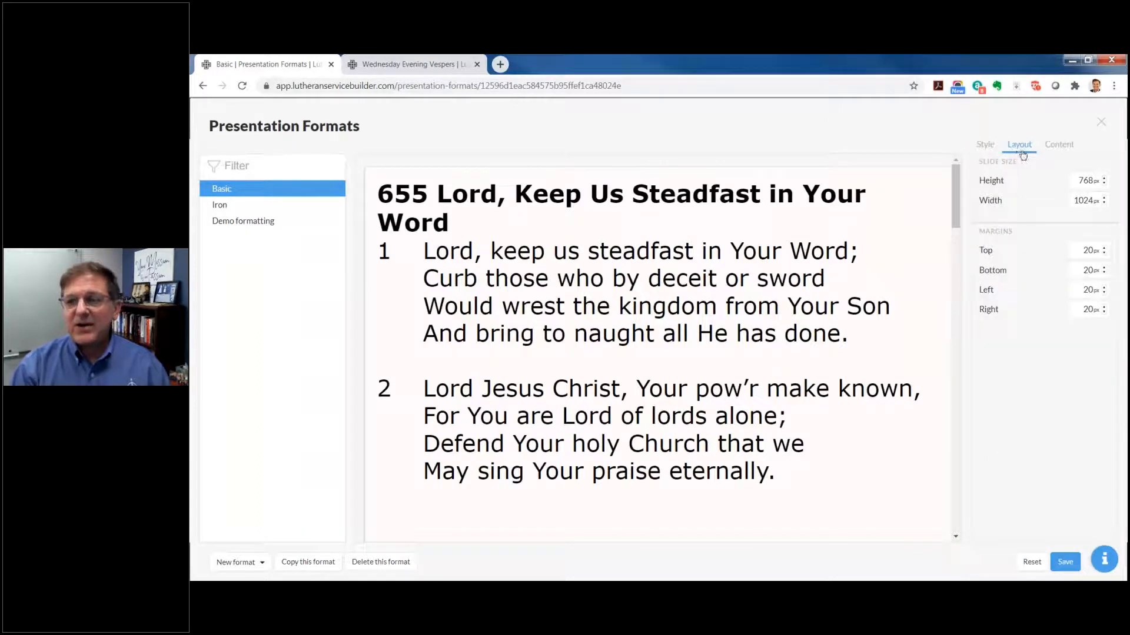
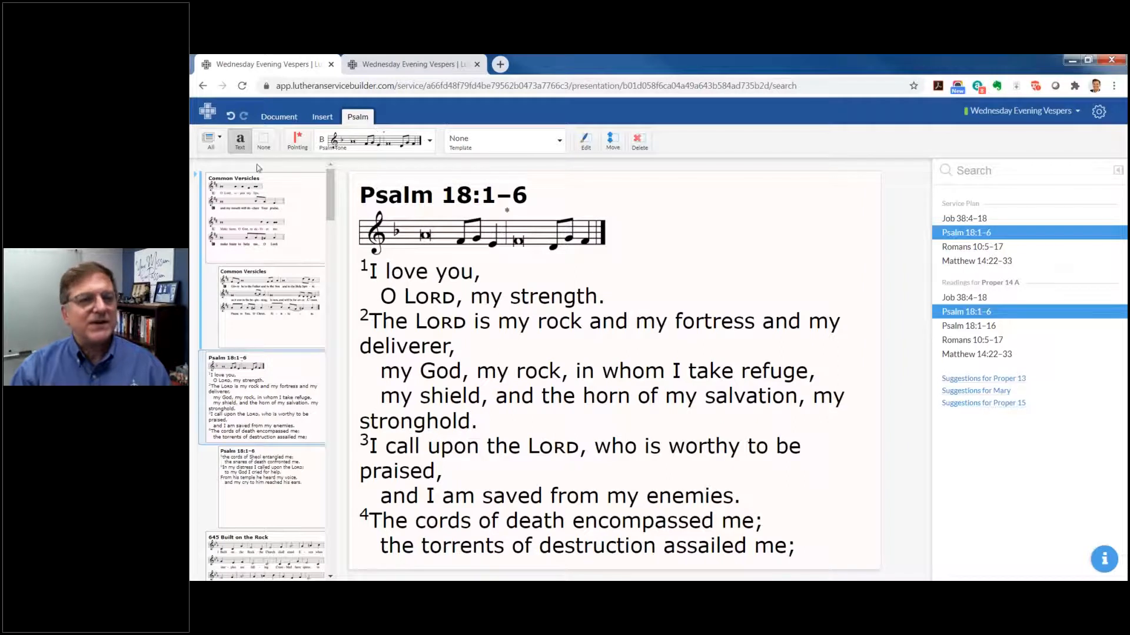
View the presentation's insert options and export file types, and return to the service calendar without exporting.
{"action": "left_click", "coordinate": [323, 118]}
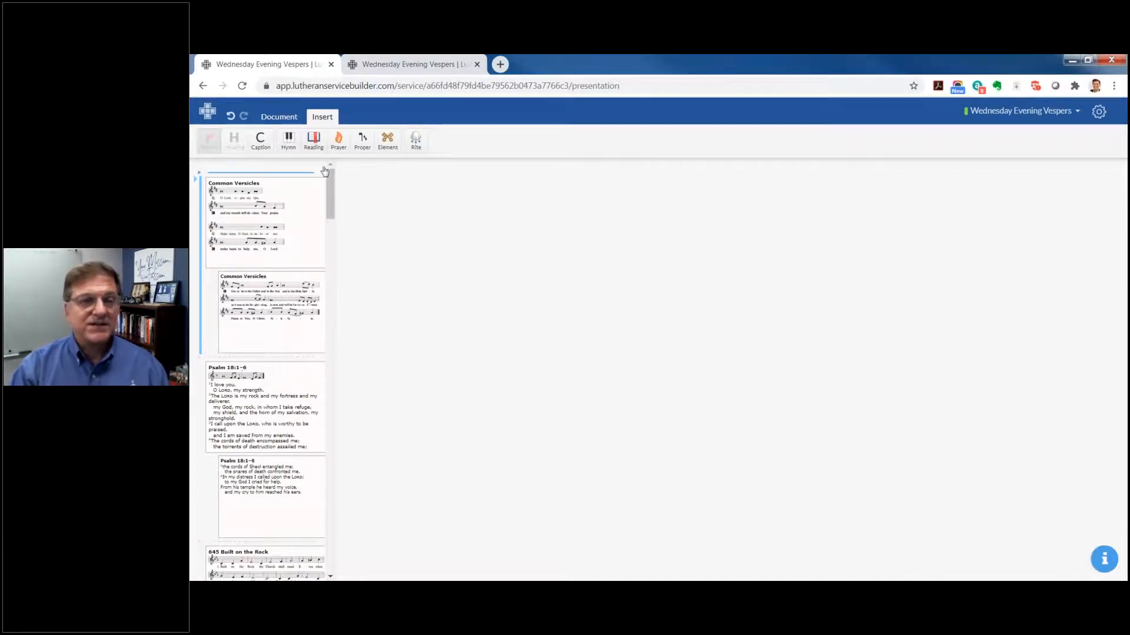
{"action": "left_click", "coordinate": [266, 117]}
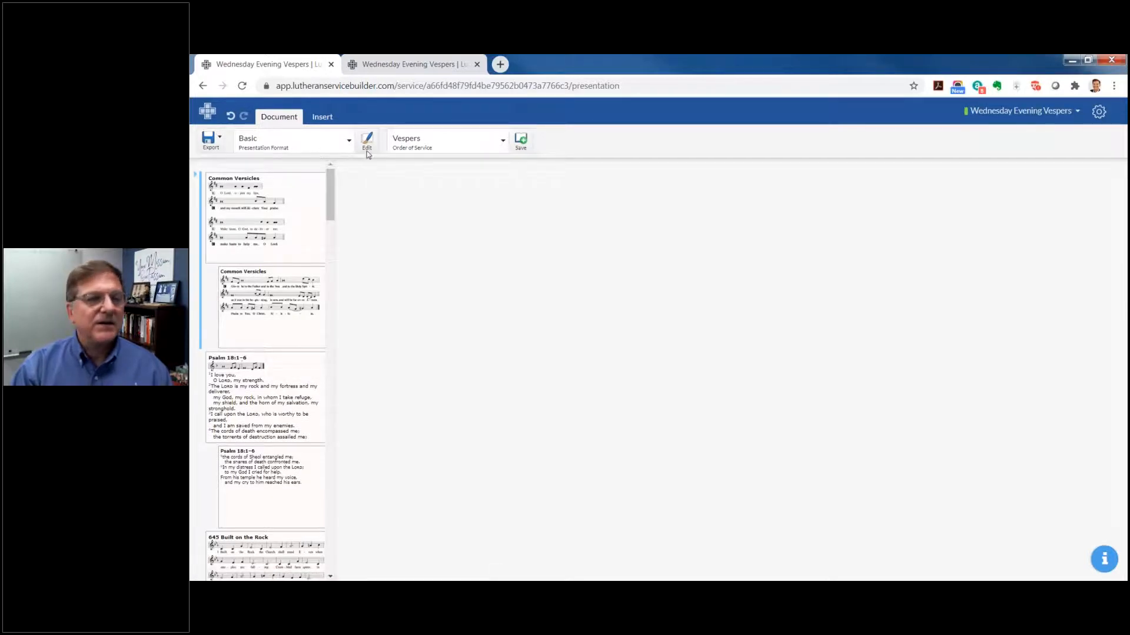
{"action": "left_click", "coordinate": [221, 146]}
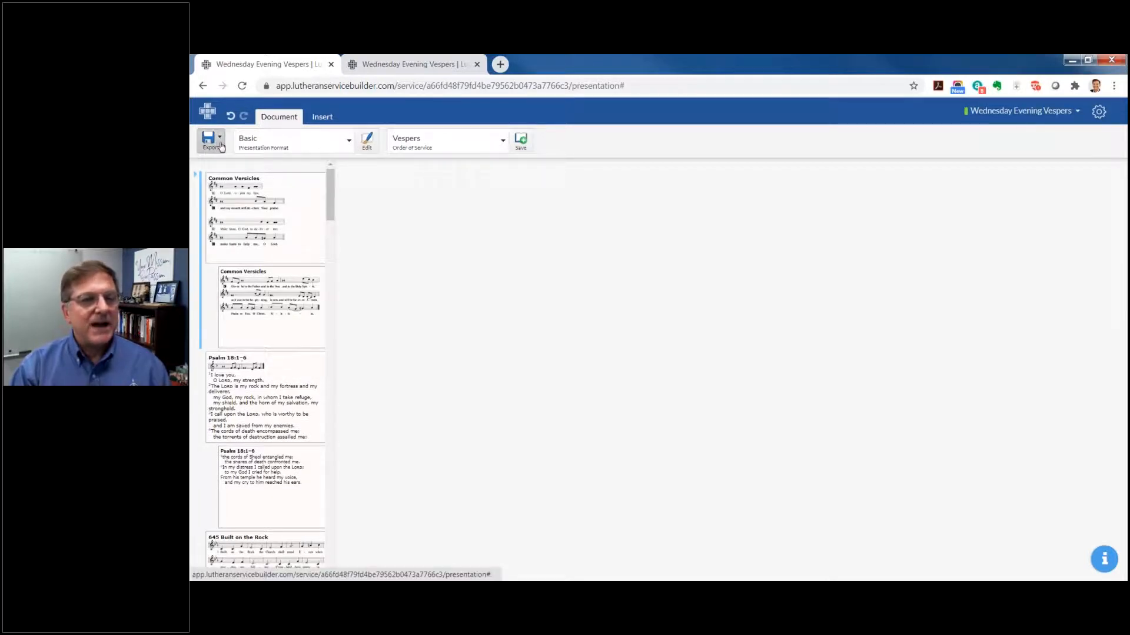
{"action": "left_click", "coordinate": [222, 147]}
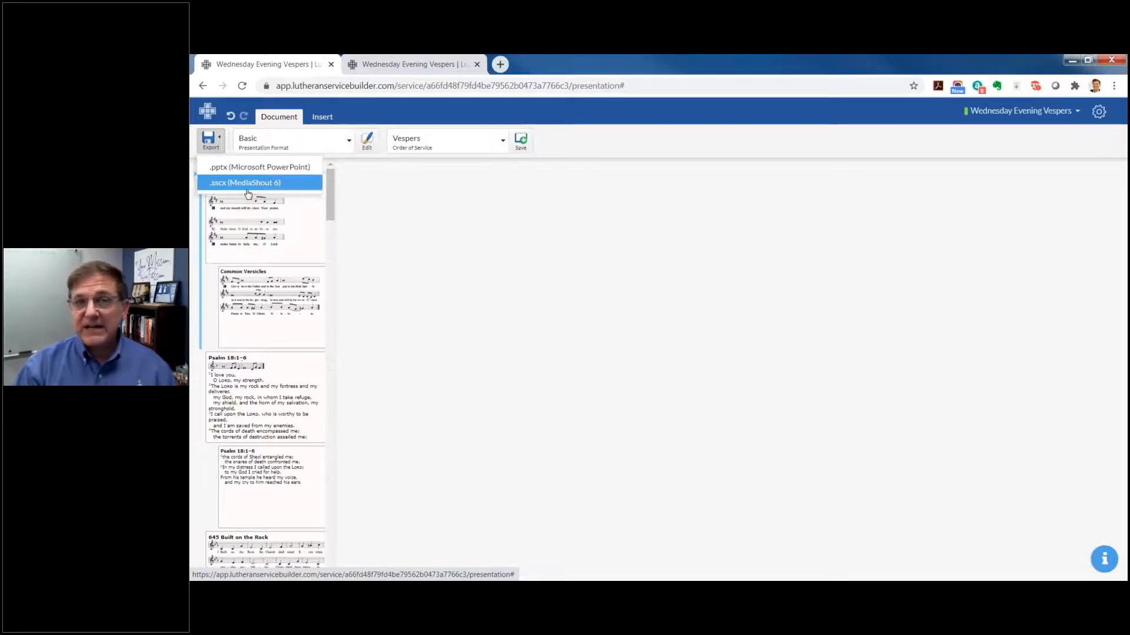
{"action": "left_click", "coordinate": [246, 110]}
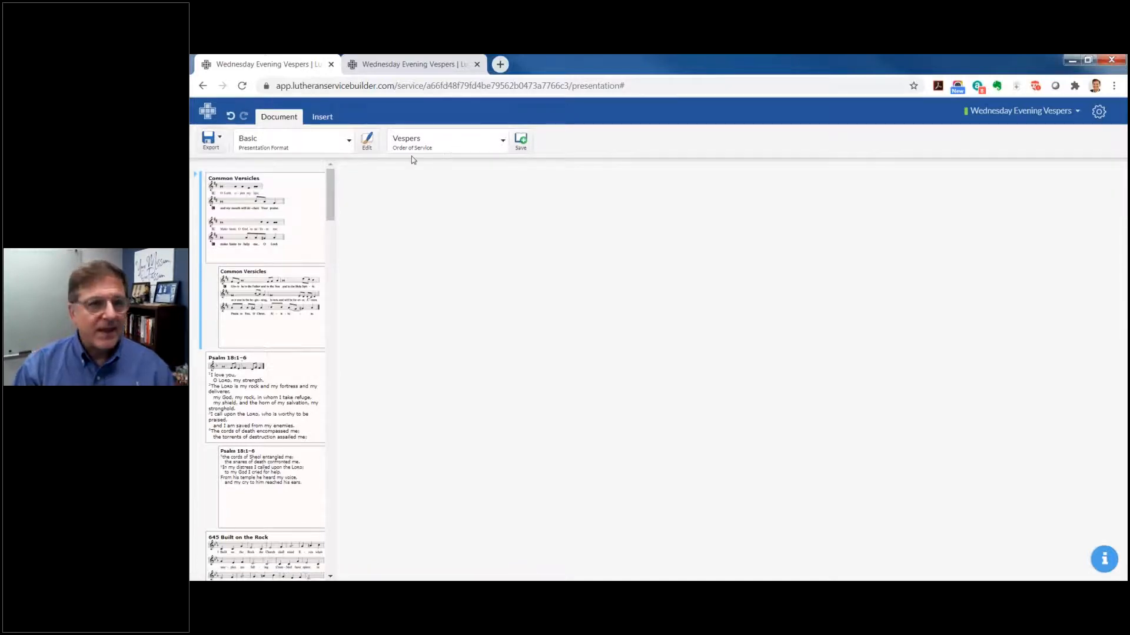
{"action": "left_click", "coordinate": [212, 116]}
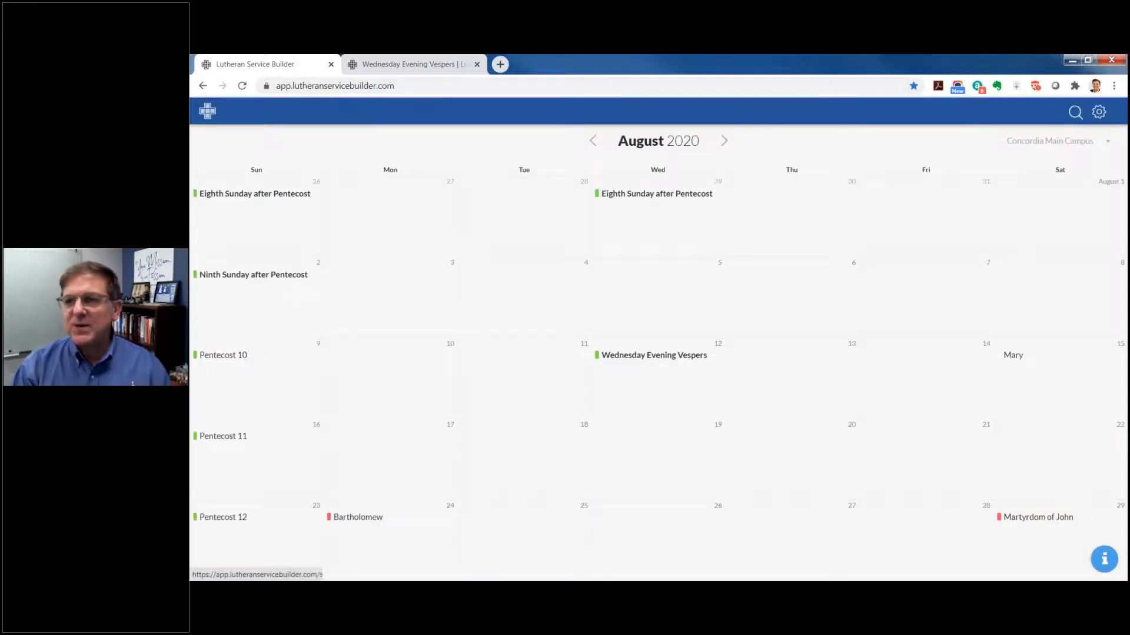
Open the August 12 Wednesday Evening Vespers service from the calendar and start preparing its playlist.
{"action": "left_click", "coordinate": [1099, 112]}
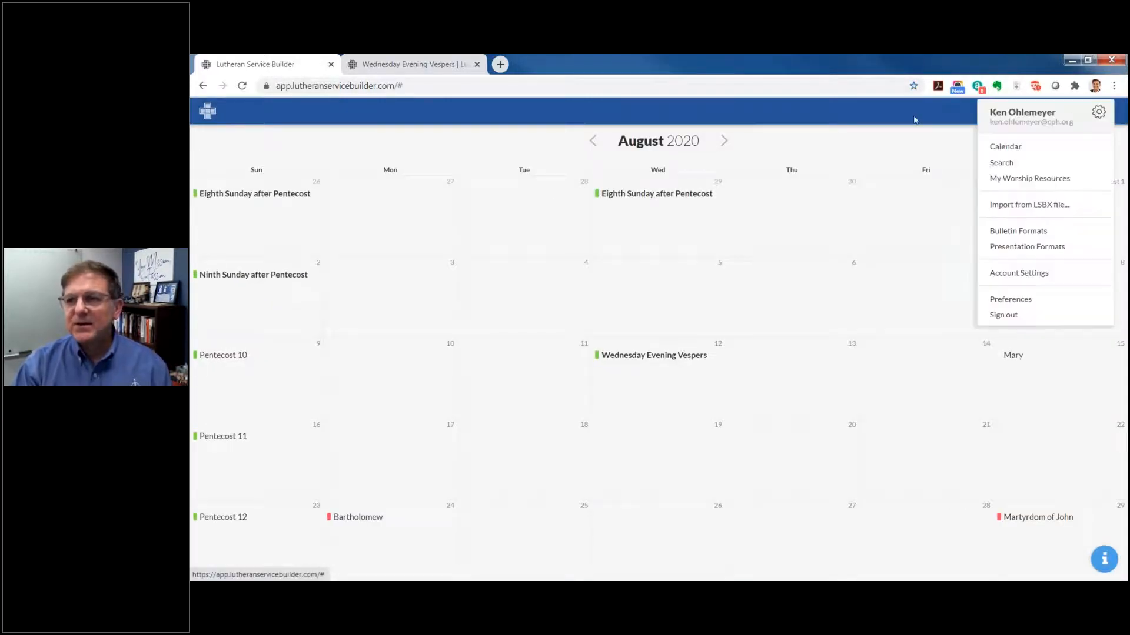
{"action": "left_click", "coordinate": [1013, 114]}
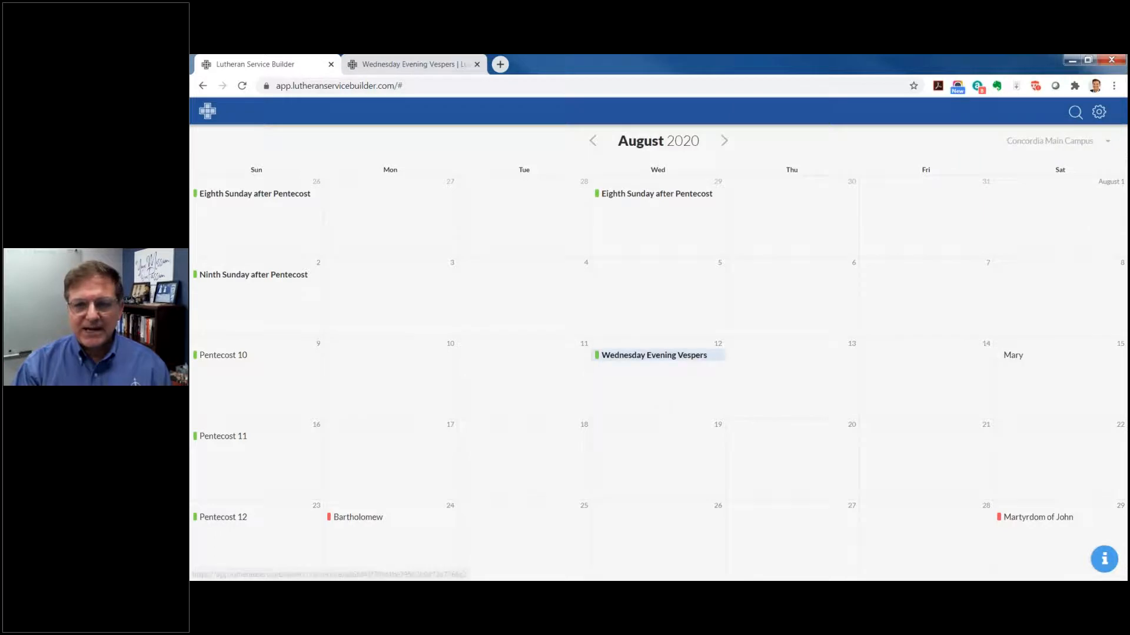
{"action": "left_click", "coordinate": [659, 355]}
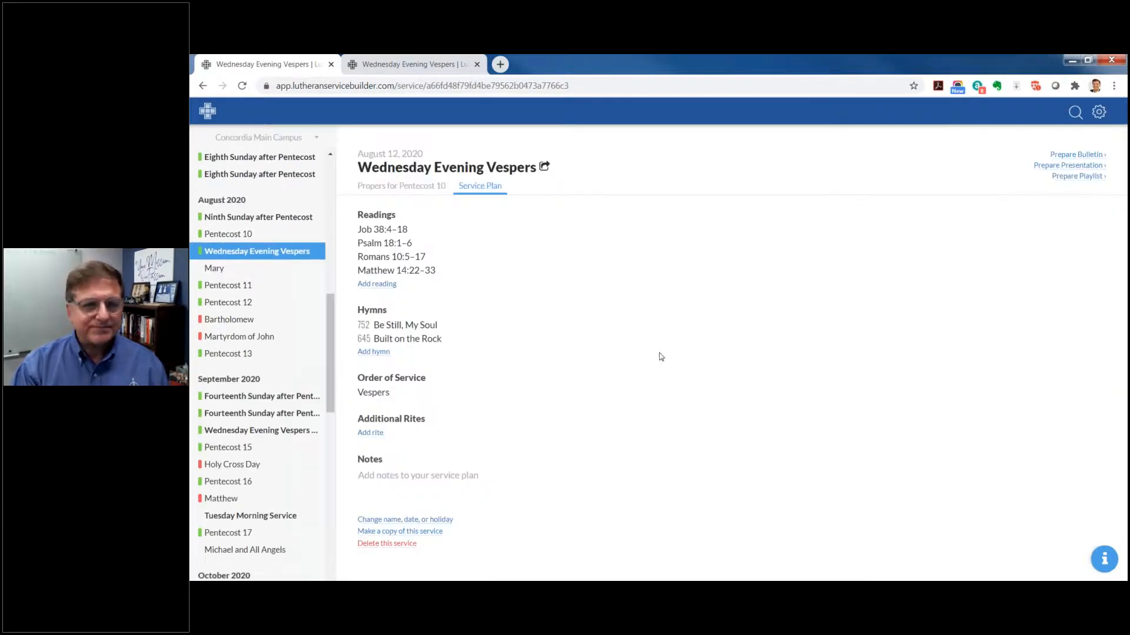
{"action": "left_click", "coordinate": [1089, 178]}
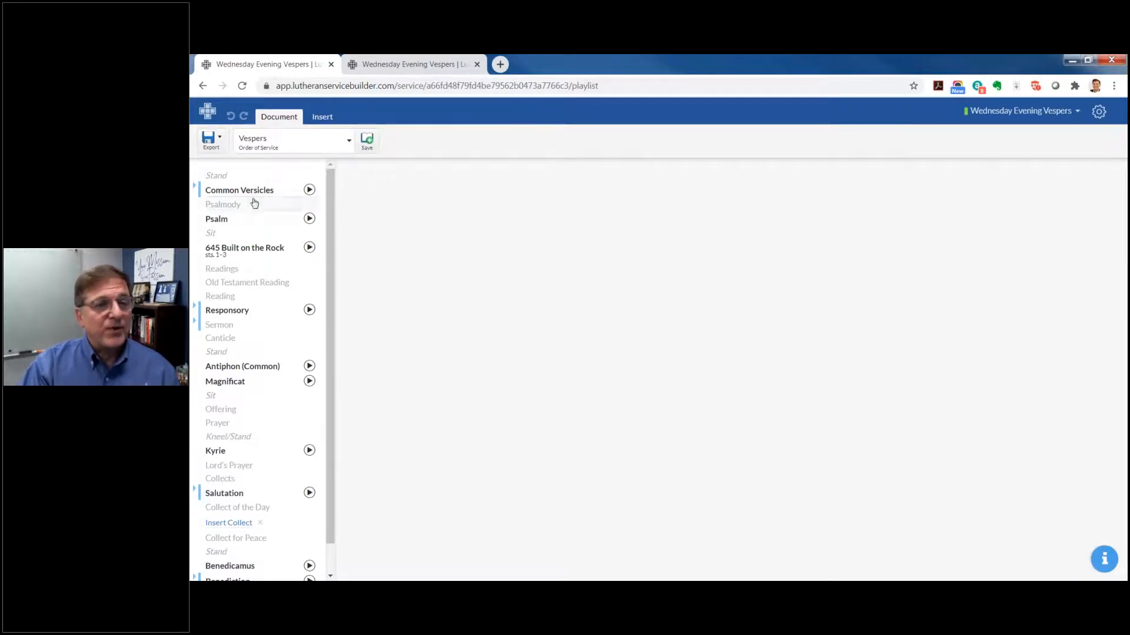
Preview the Common Versicles audio and melody in the playlist, and list its seasonal alternatives.
{"action": "left_click", "coordinate": [311, 195]}
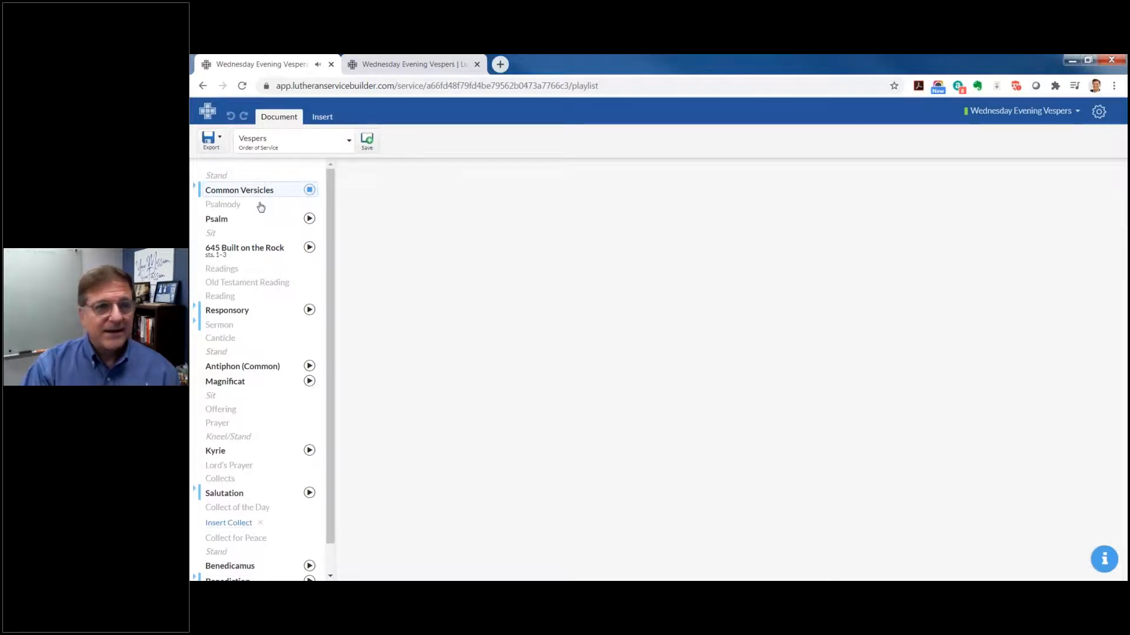
{"action": "left_click", "coordinate": [197, 190]}
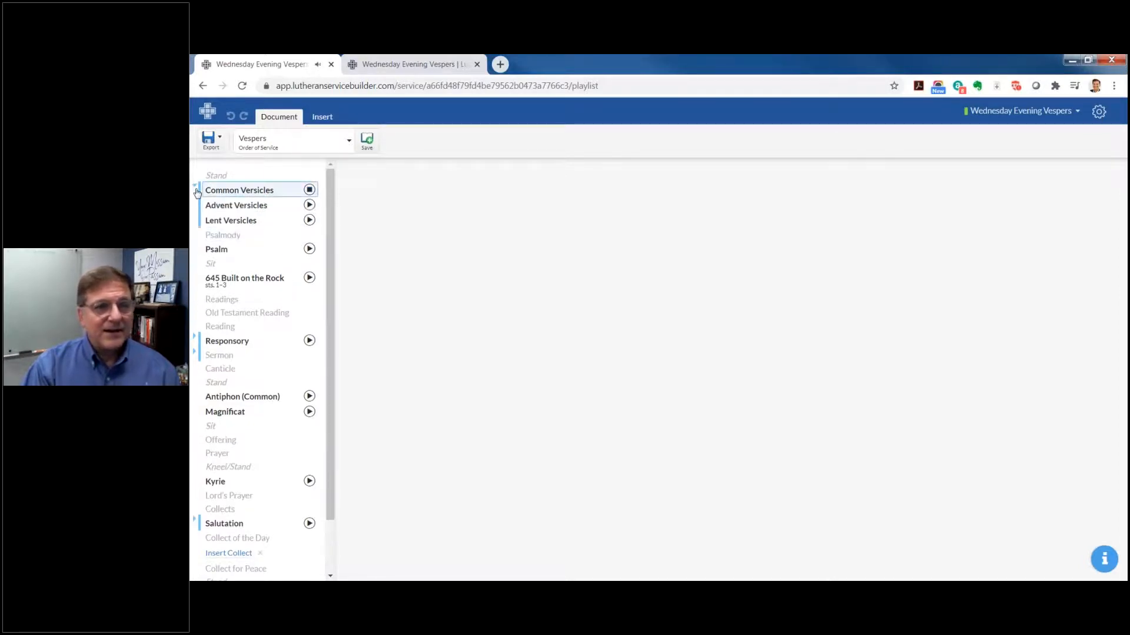
{"action": "left_click", "coordinate": [310, 191]}
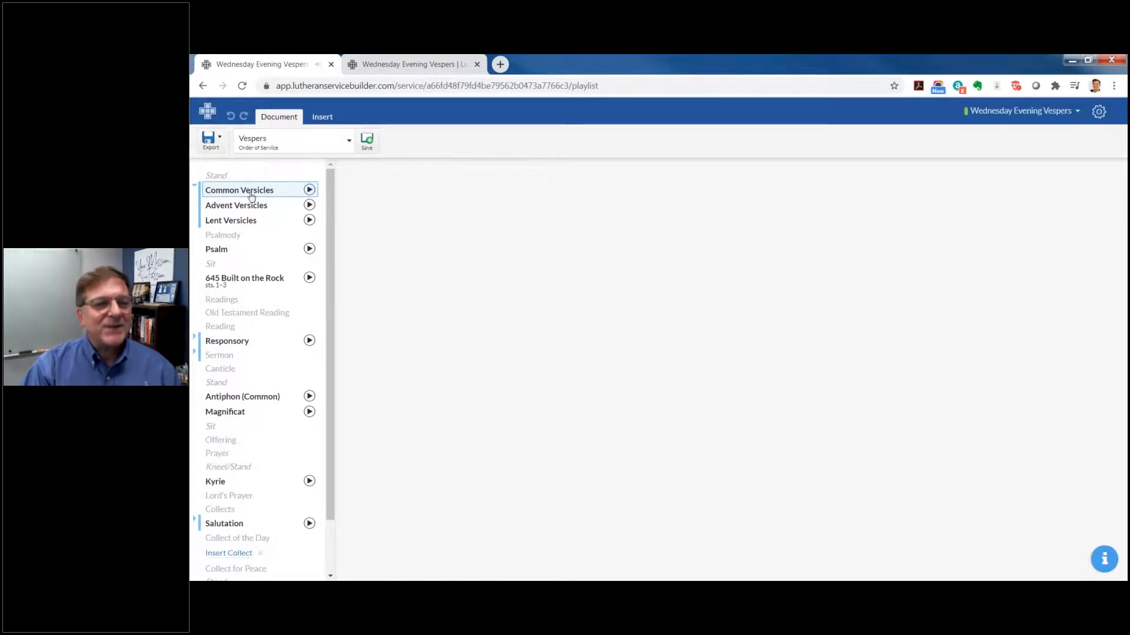
{"action": "left_click", "coordinate": [252, 192]}
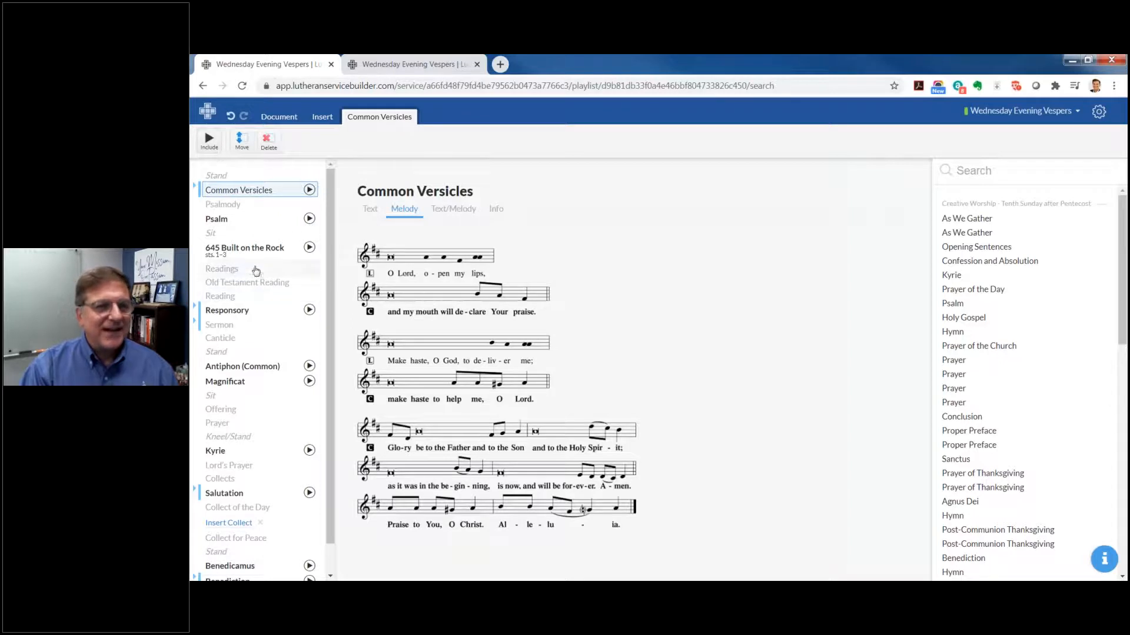
Preview the audio of hymn 645 Built on the Rock and view the Responsory, Magnificat, Kyrie and hymn 752 Be Still, My Soul.
{"action": "left_click", "coordinate": [257, 249]}
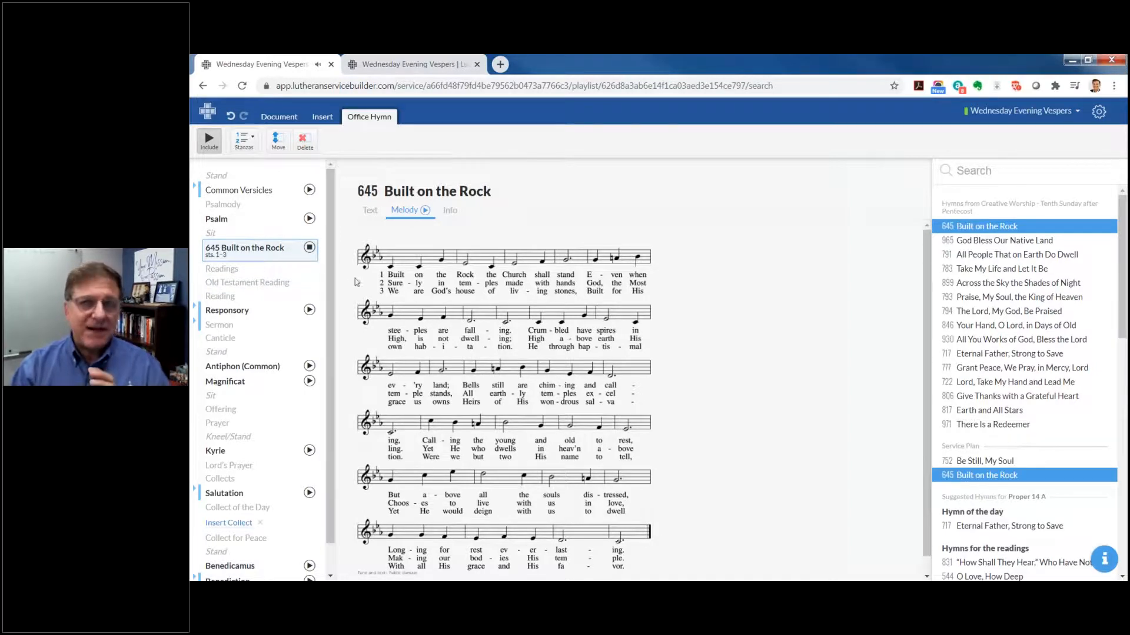
{"action": "left_click", "coordinate": [309, 248]}
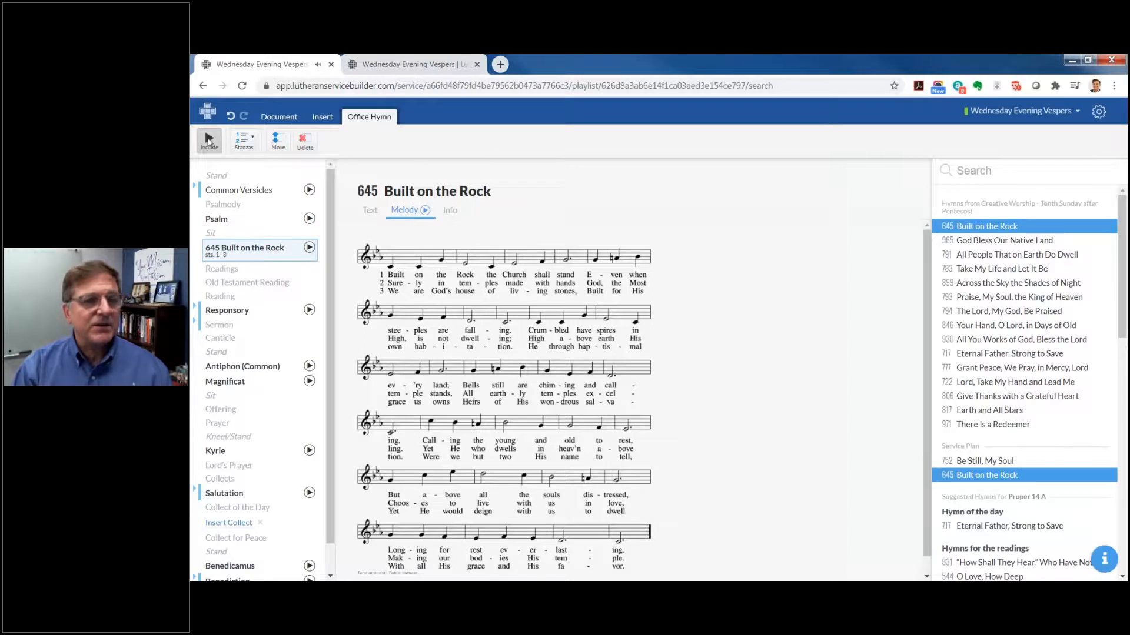
{"action": "left_click", "coordinate": [242, 318]}
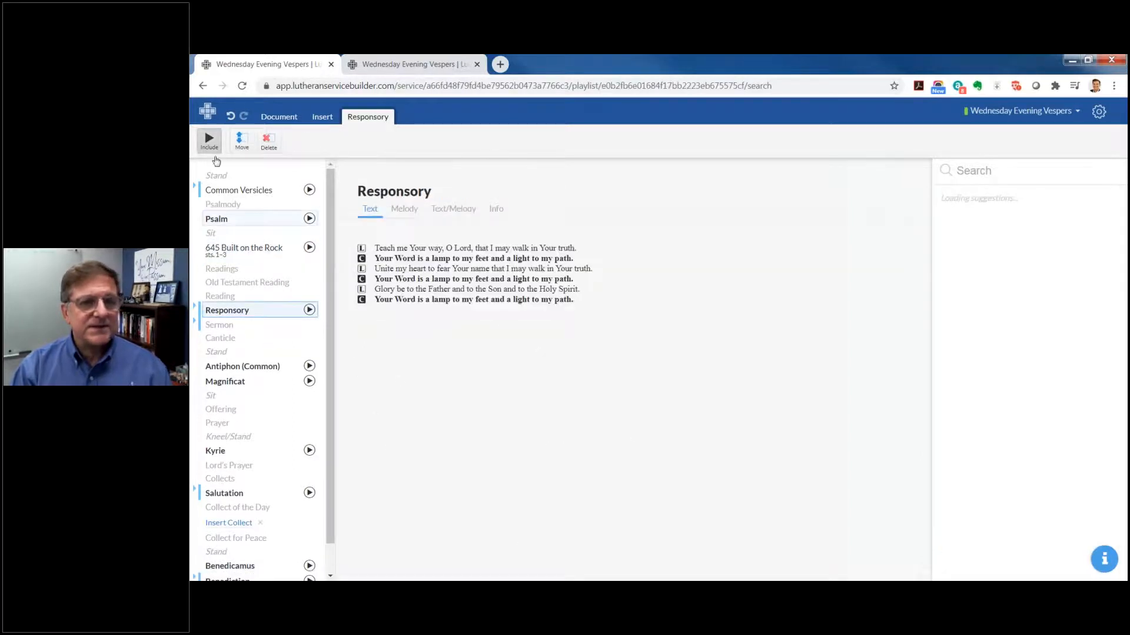
{"action": "scroll", "coordinate": [301, 350], "scroll_direction": "down", "scroll_amount": 1}
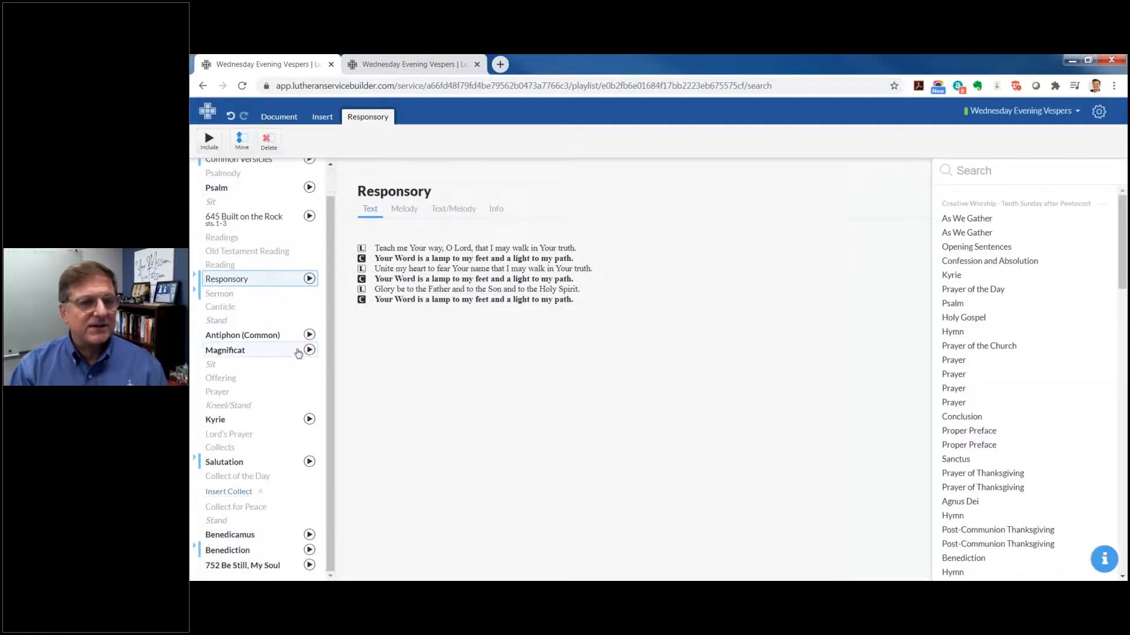
{"action": "left_click", "coordinate": [300, 352]}
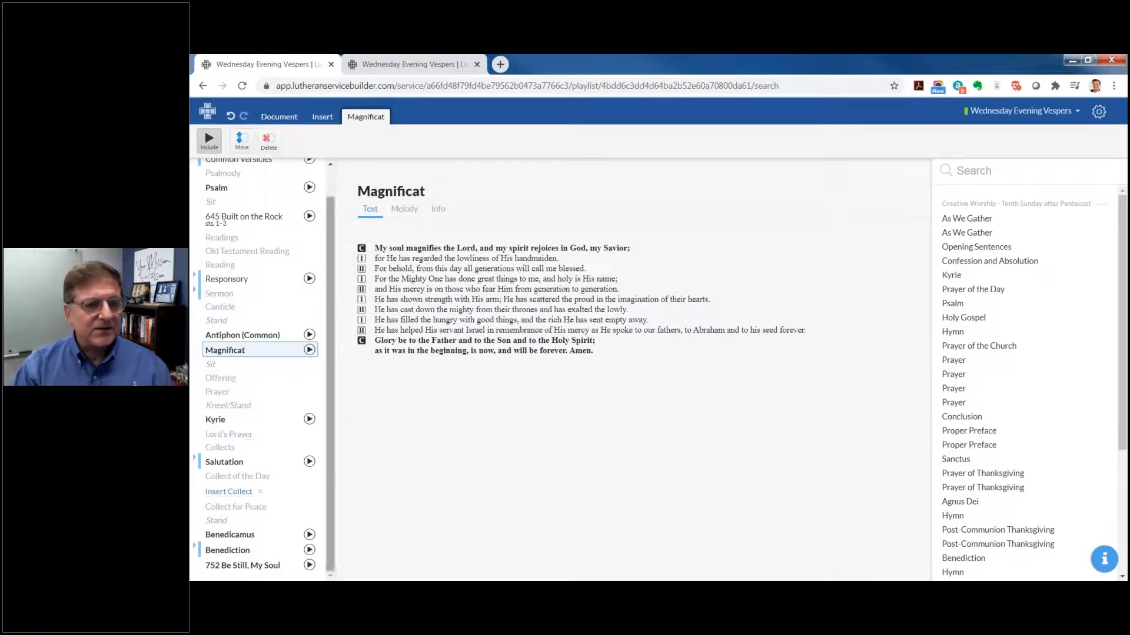
{"action": "left_click", "coordinate": [225, 421]}
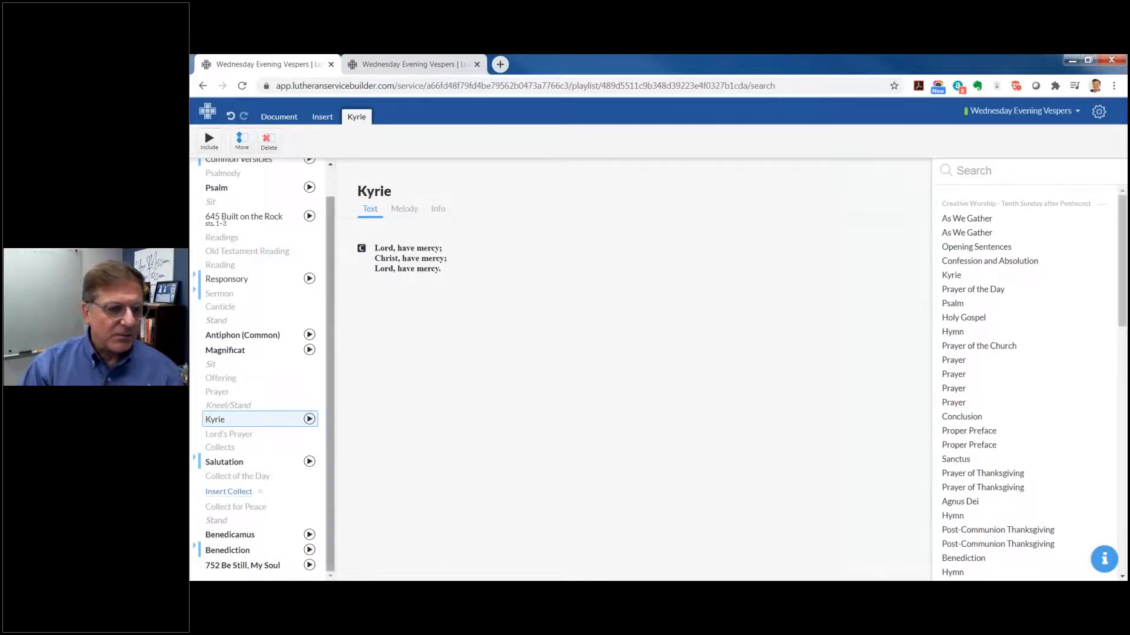
{"action": "left_click", "coordinate": [257, 564]}
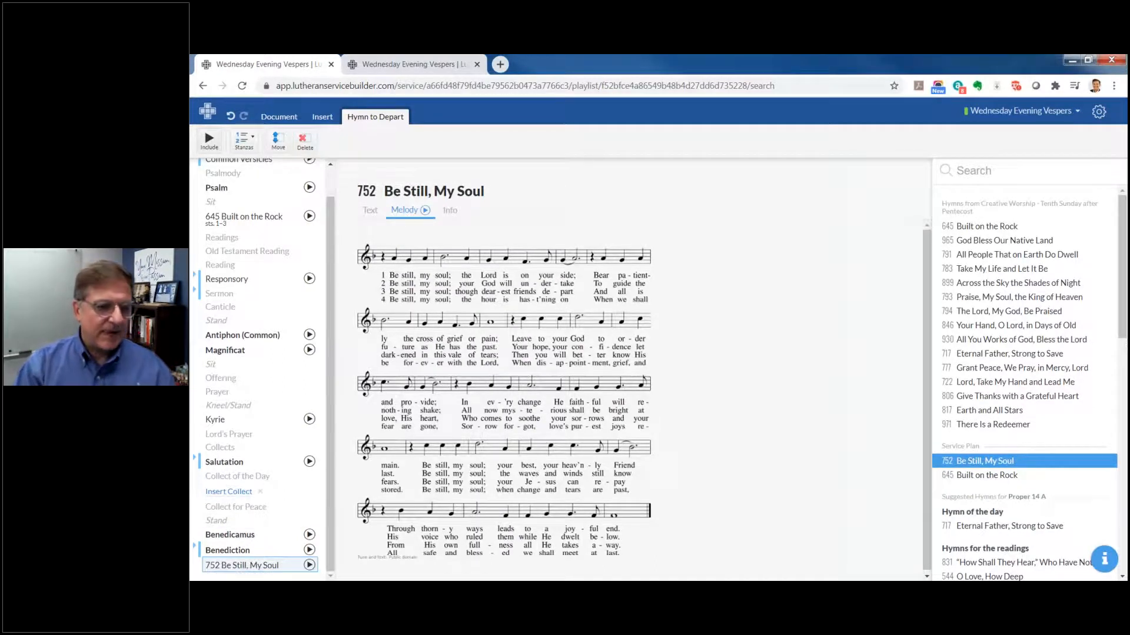
Export the playlist as a .zip (Compressed MP3 Playlist) file and return to the service calendar.
{"action": "left_click", "coordinate": [276, 122]}
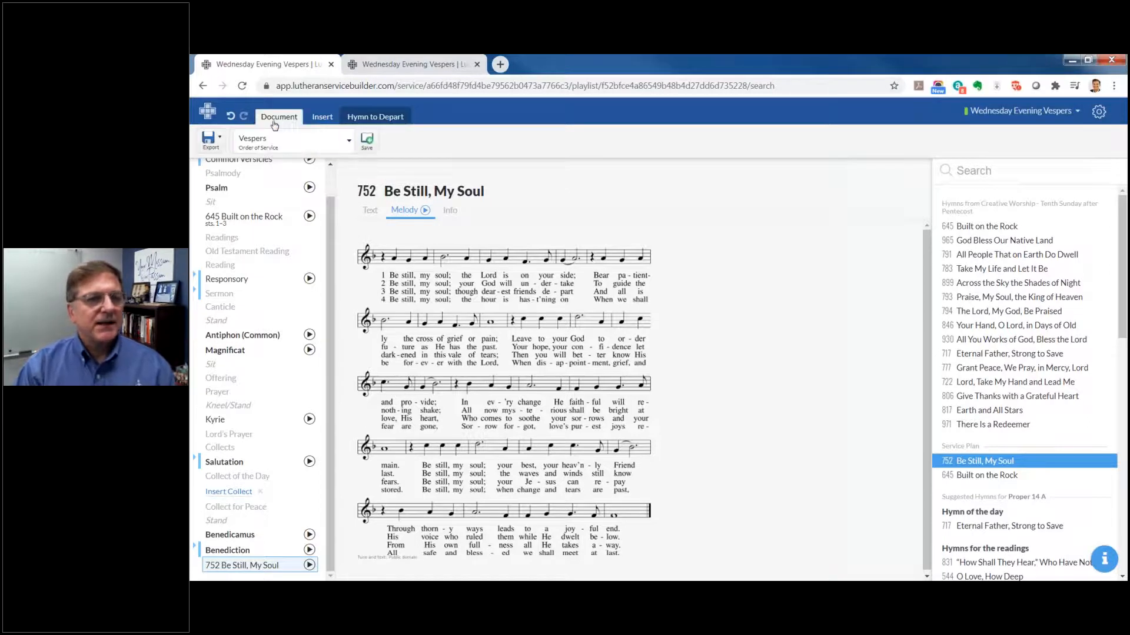
{"action": "left_click", "coordinate": [222, 146]}
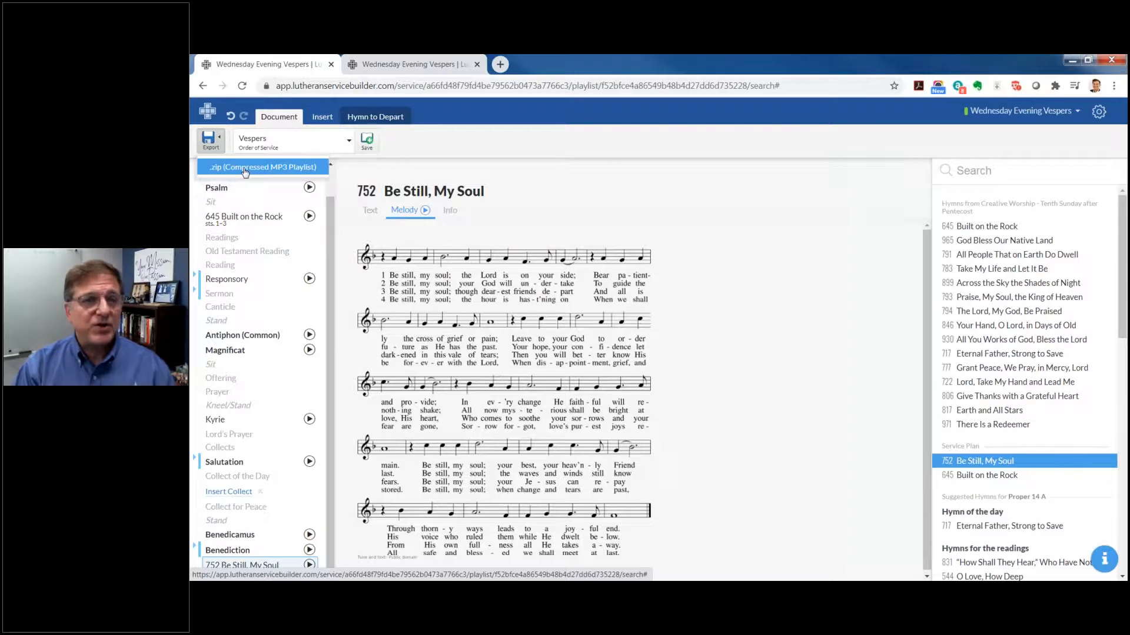
{"action": "left_click", "coordinate": [245, 170]}
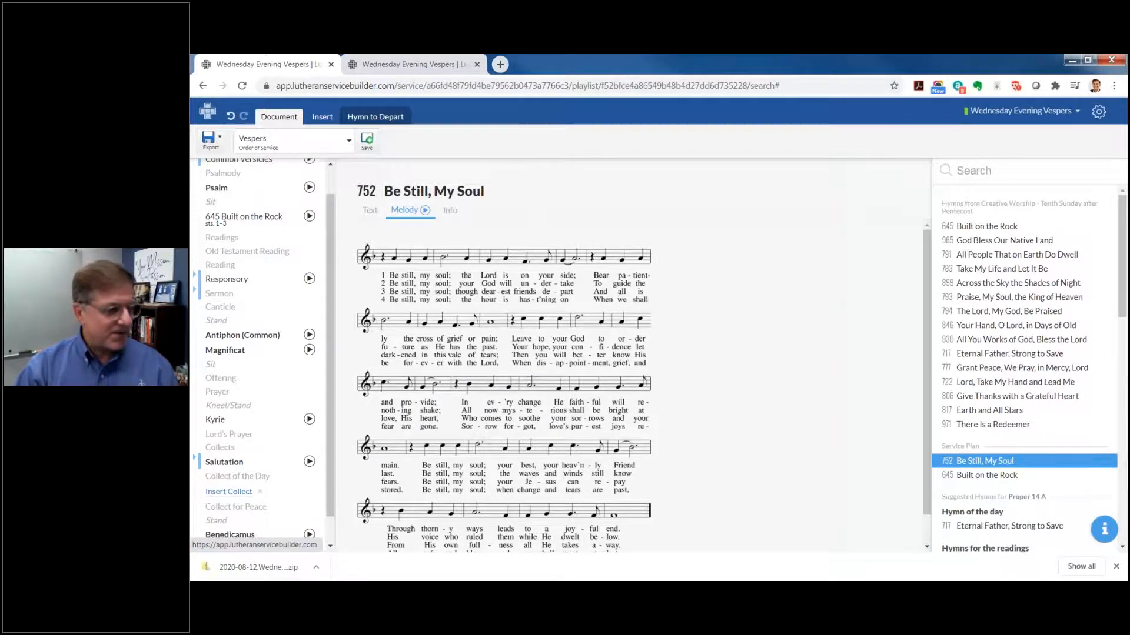
{"action": "left_click", "coordinate": [207, 112]}
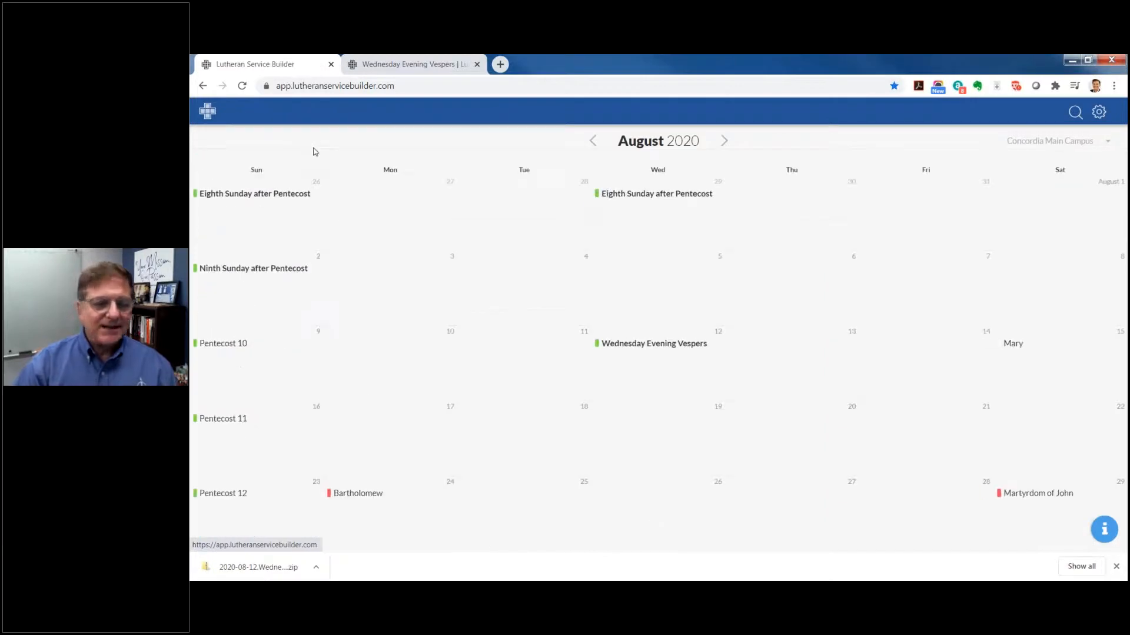